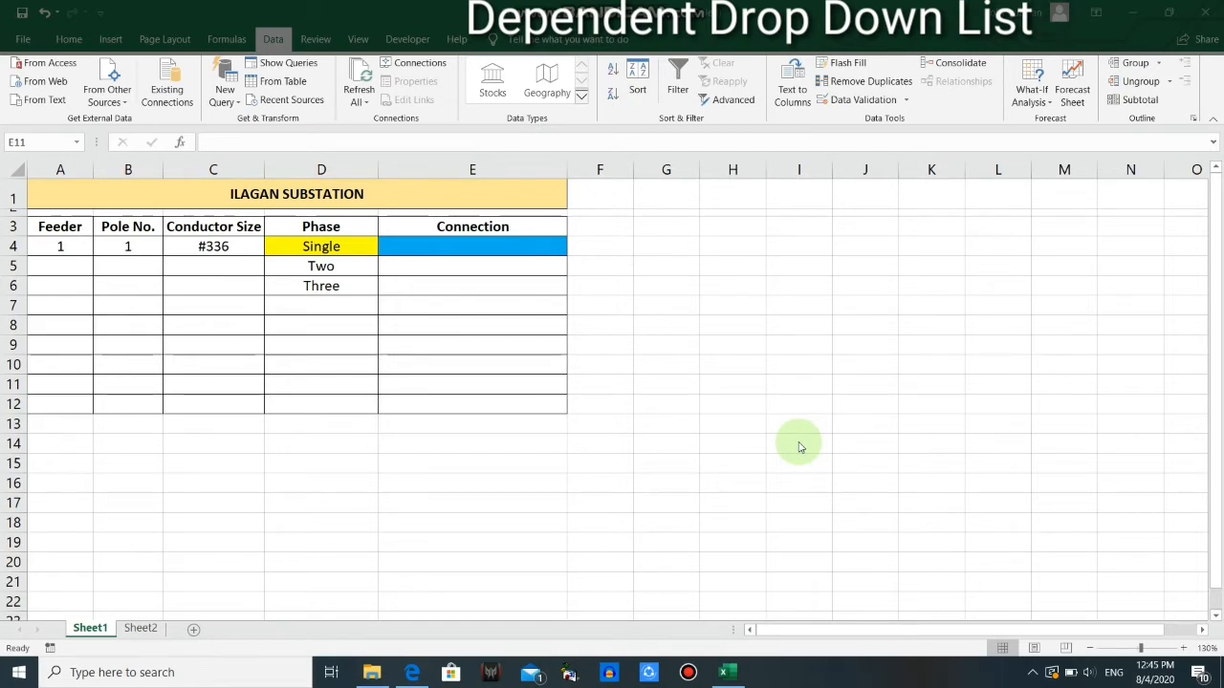
# Examine the substation table's headers and the choices offered by the Phase drop-down in D4
pyautogui.click(77, 194)
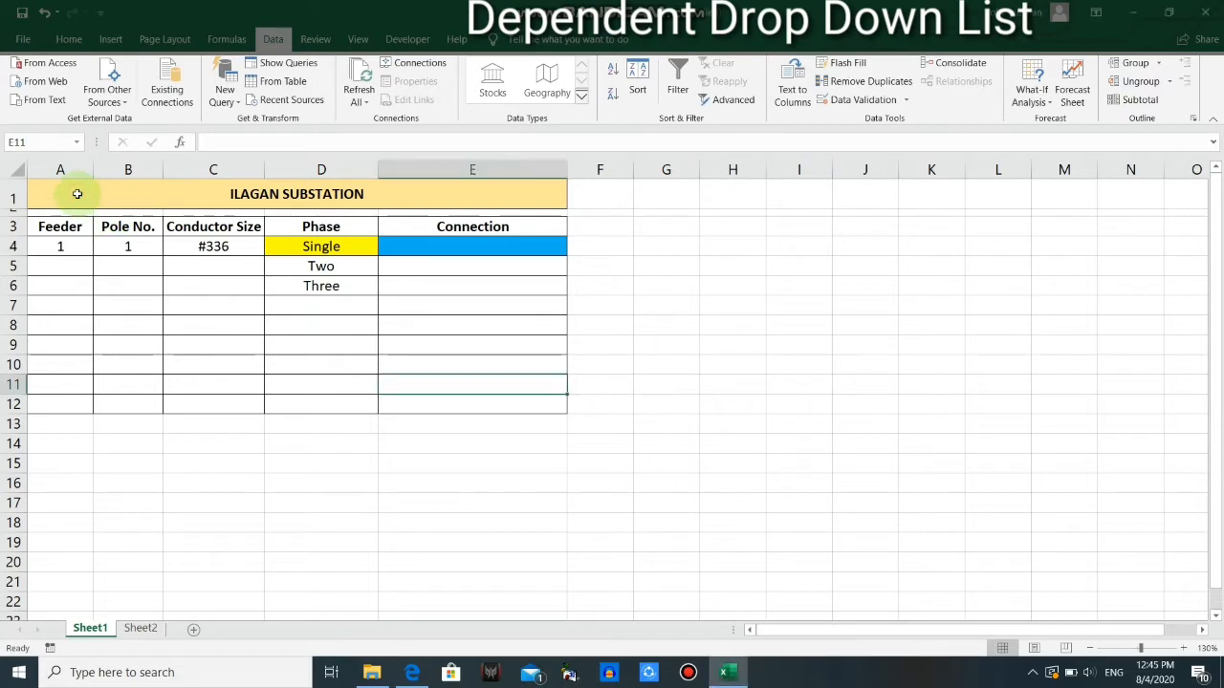
pyautogui.moveTo(78, 194)
pyautogui.mouseDown()
pyautogui.moveTo(347, 278)
pyautogui.moveTo(450, 369)
pyautogui.moveTo(453, 388)
pyautogui.mouseUp()
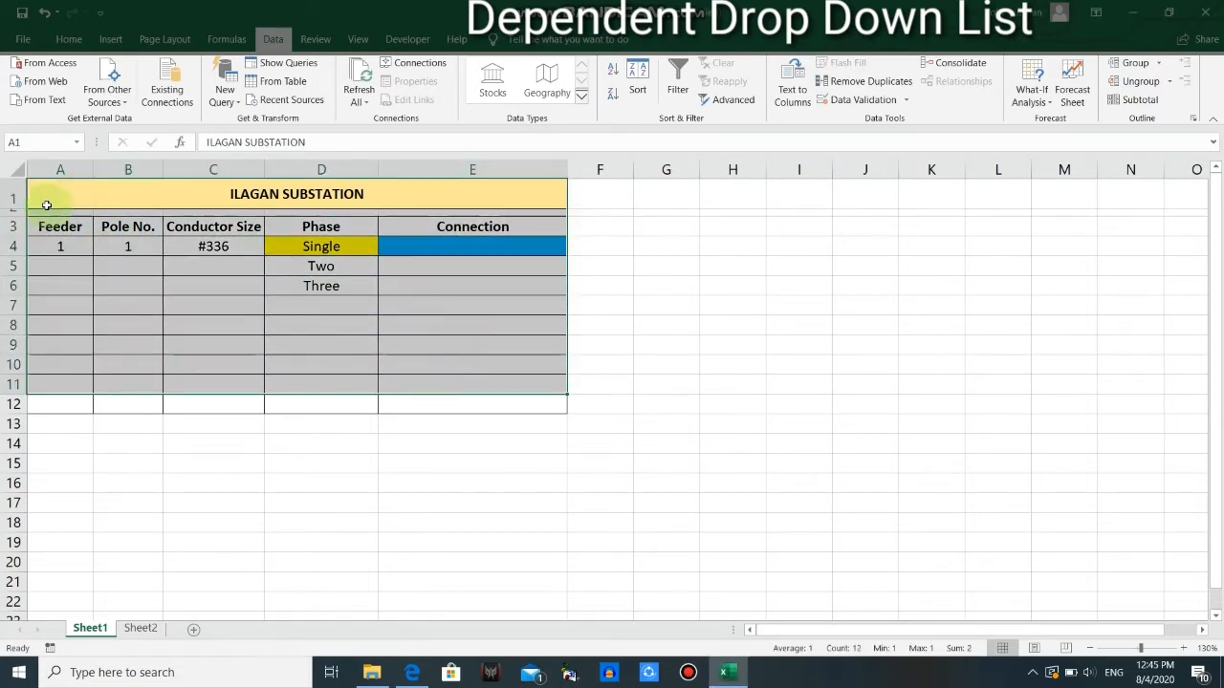
pyautogui.click(65, 227)
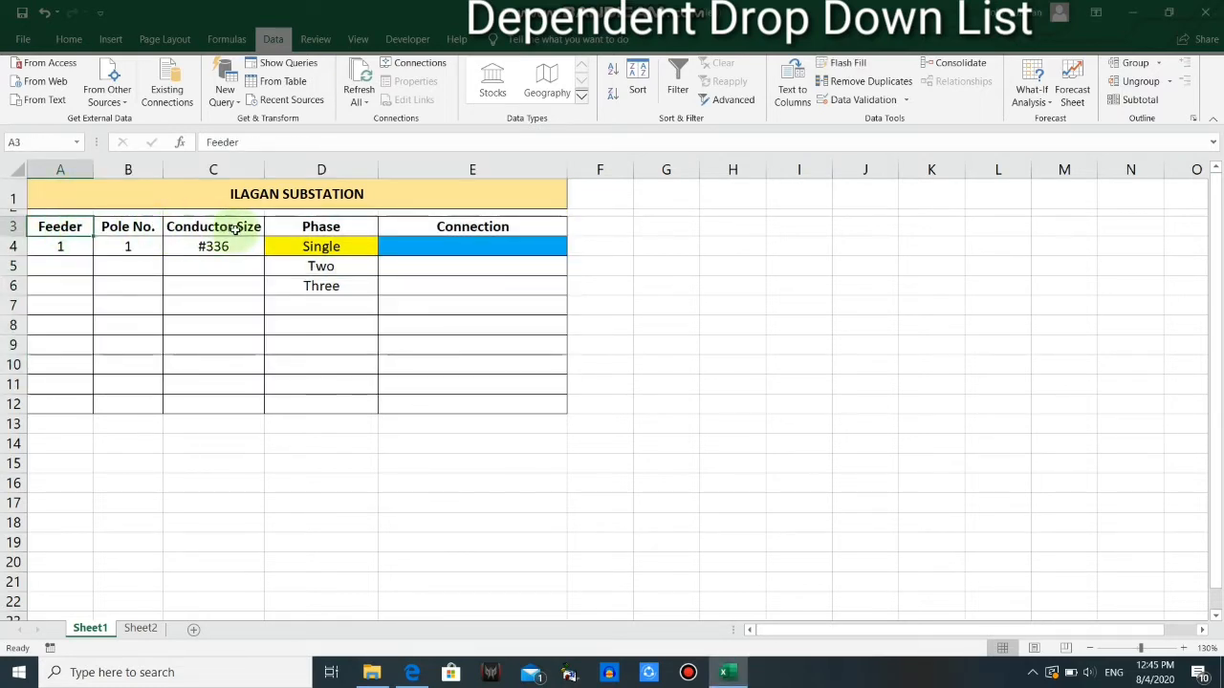
pyautogui.click(321, 227)
pyautogui.click(462, 229)
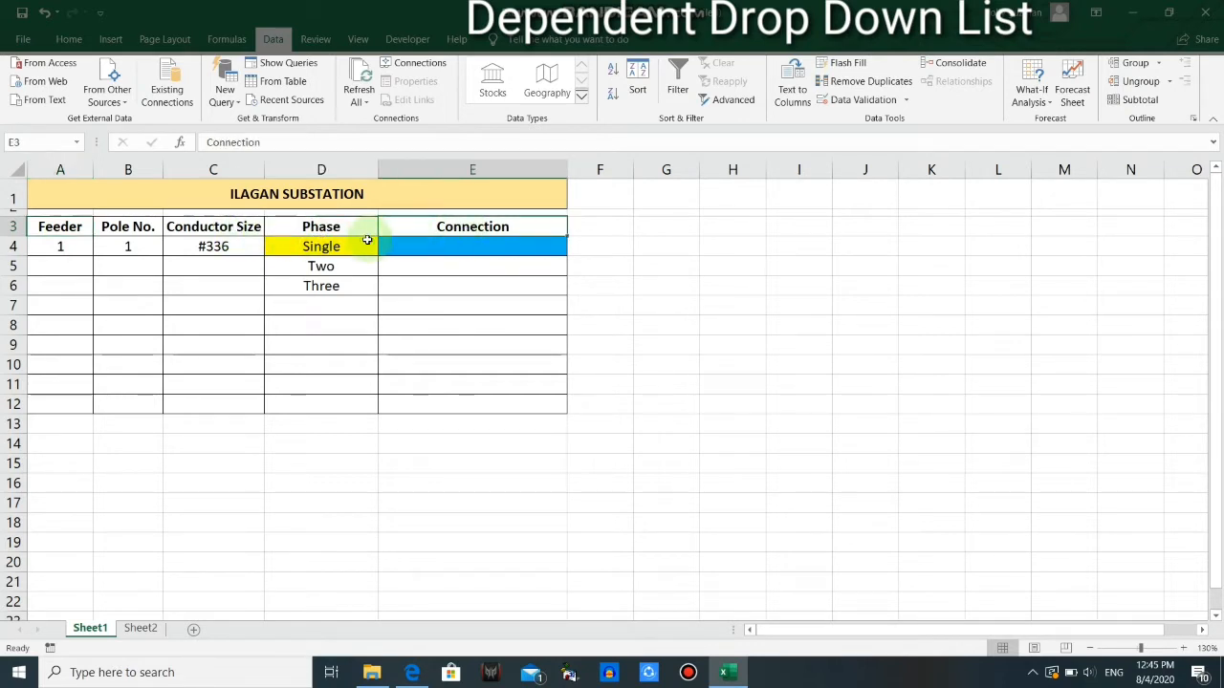
pyautogui.click(335, 246)
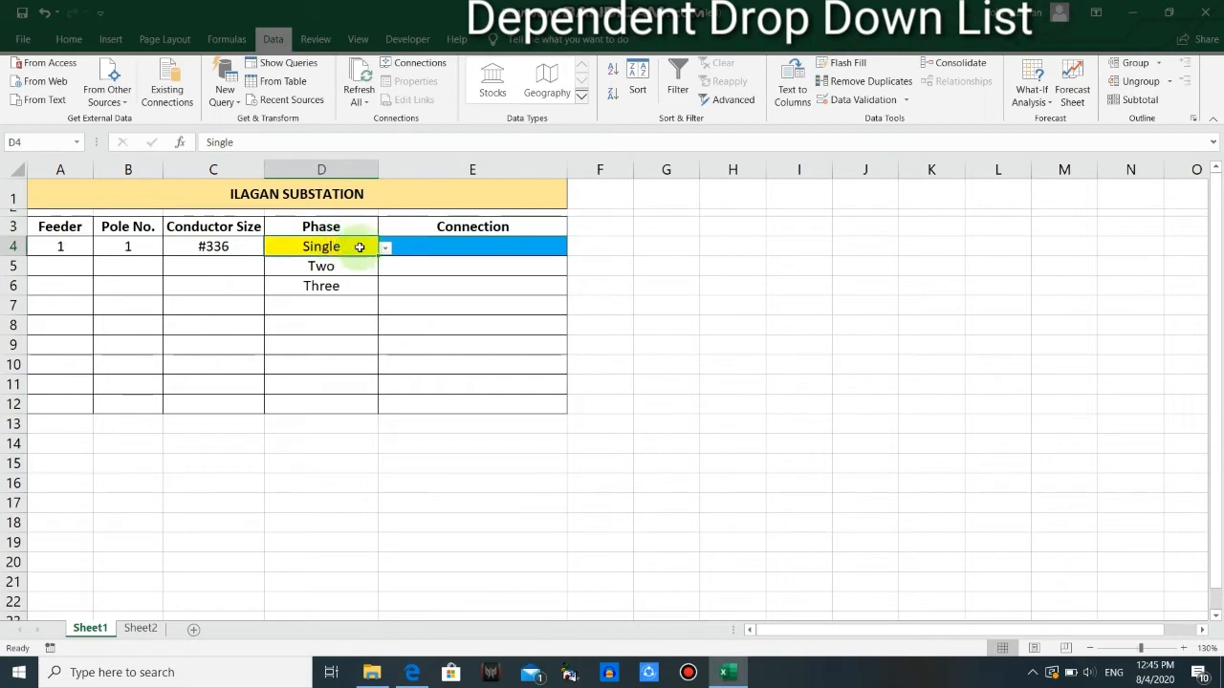
pyautogui.click(385, 248)
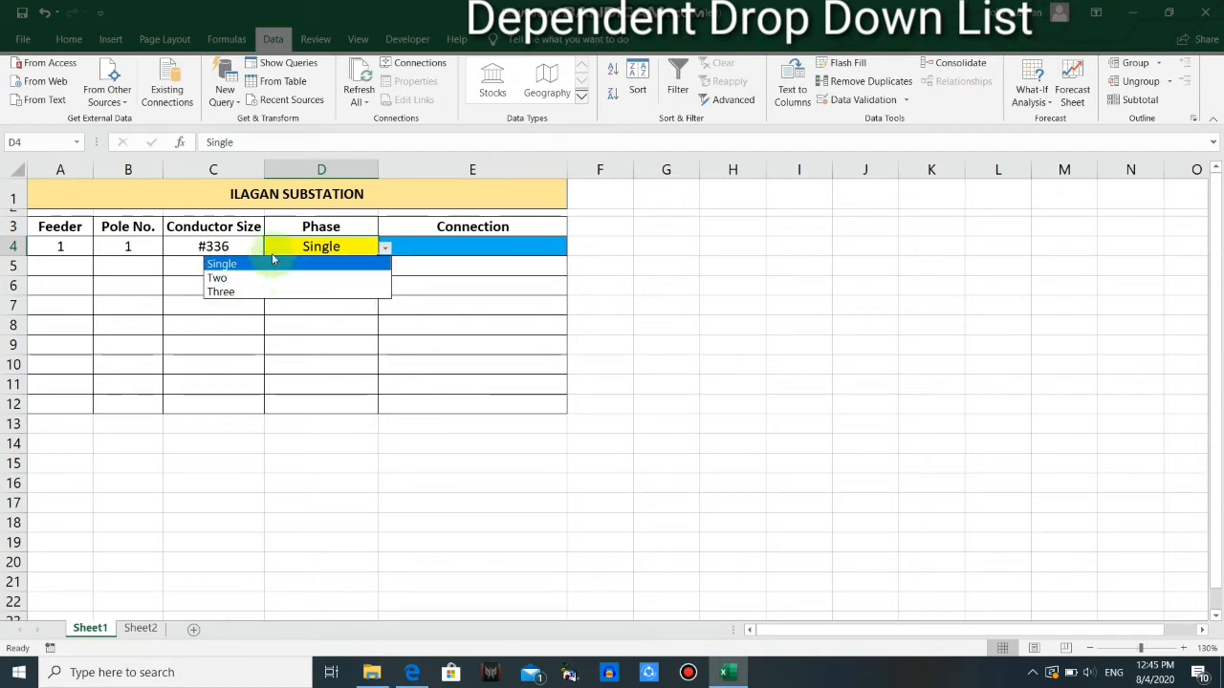
pyautogui.click(364, 245)
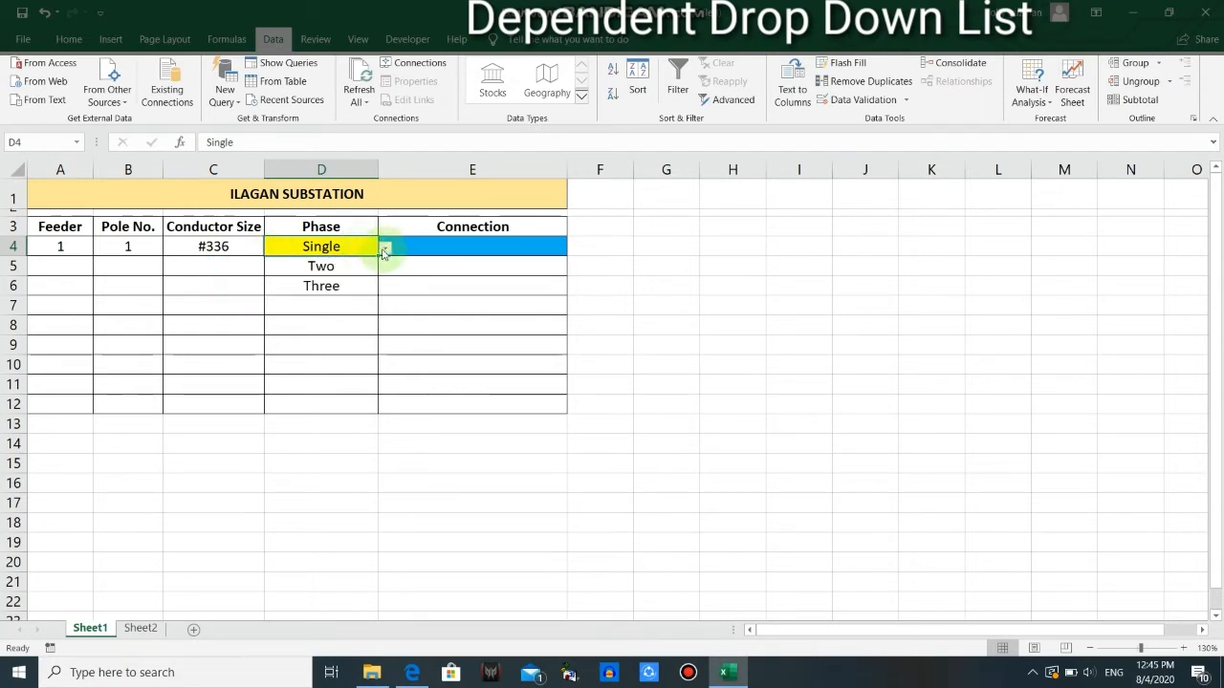
pyautogui.click(383, 249)
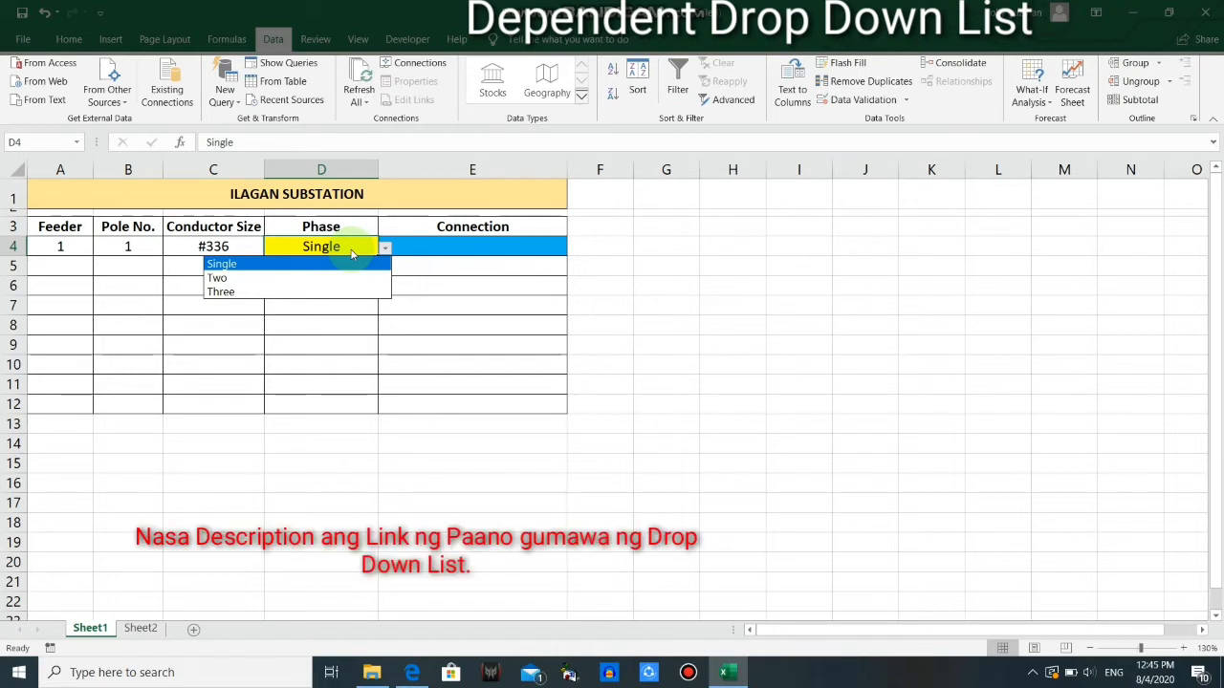
pyautogui.click(415, 246)
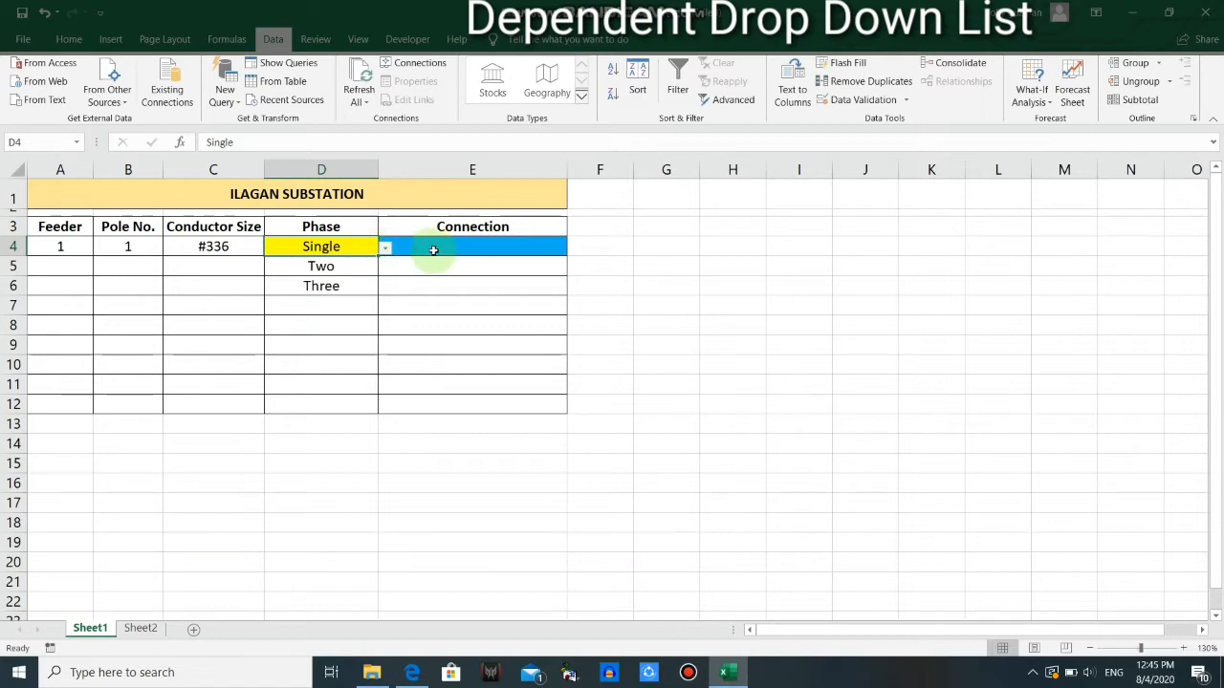
# Choose Single as the phase in D4 and review the matching Single Phase connections in A2:A4 of Sheet2
pyautogui.click(470, 245)
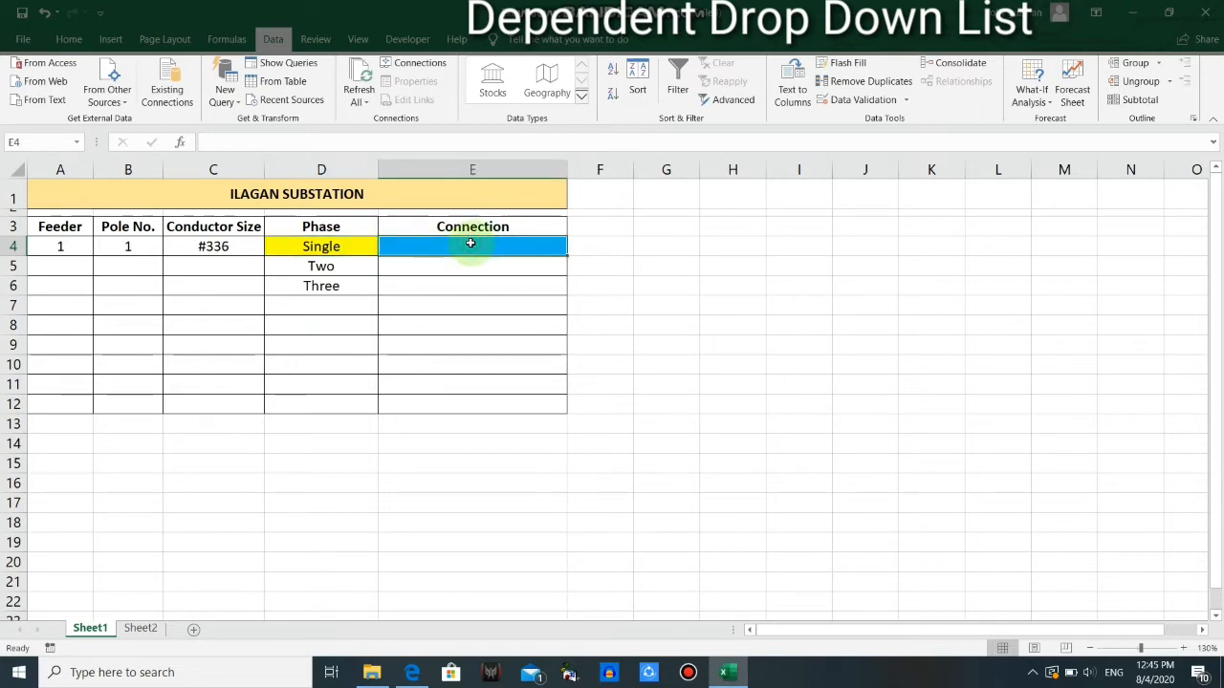
pyautogui.click(325, 247)
pyautogui.click(385, 249)
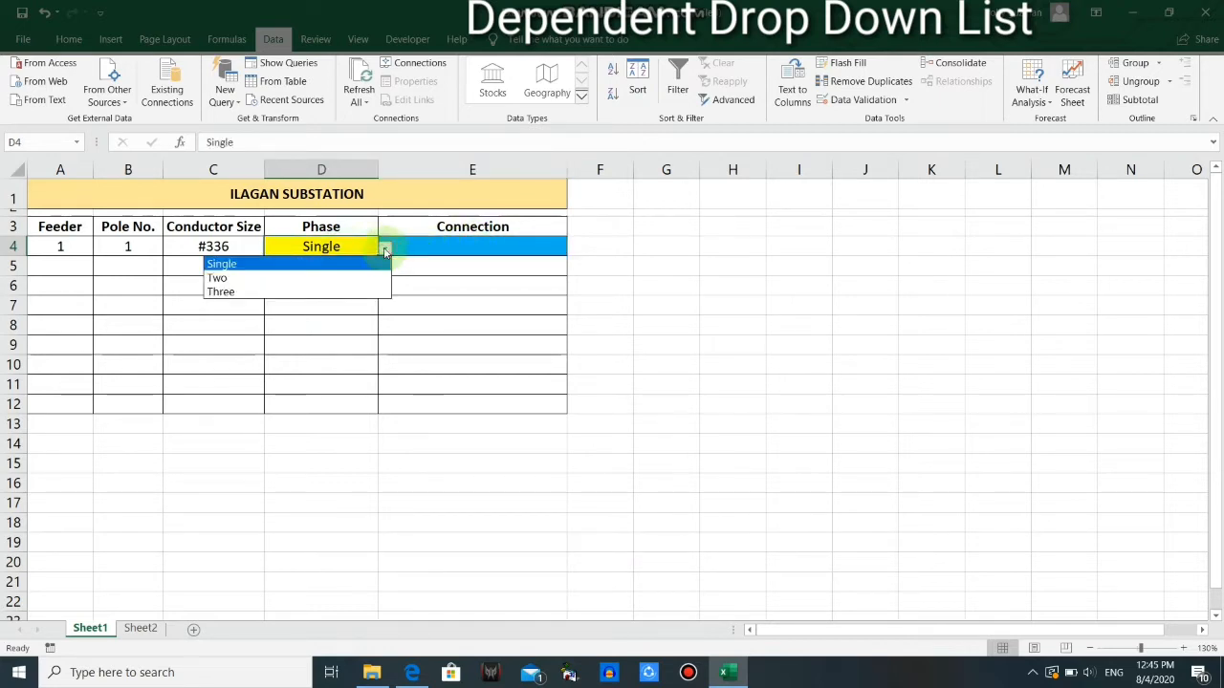
pyautogui.click(330, 262)
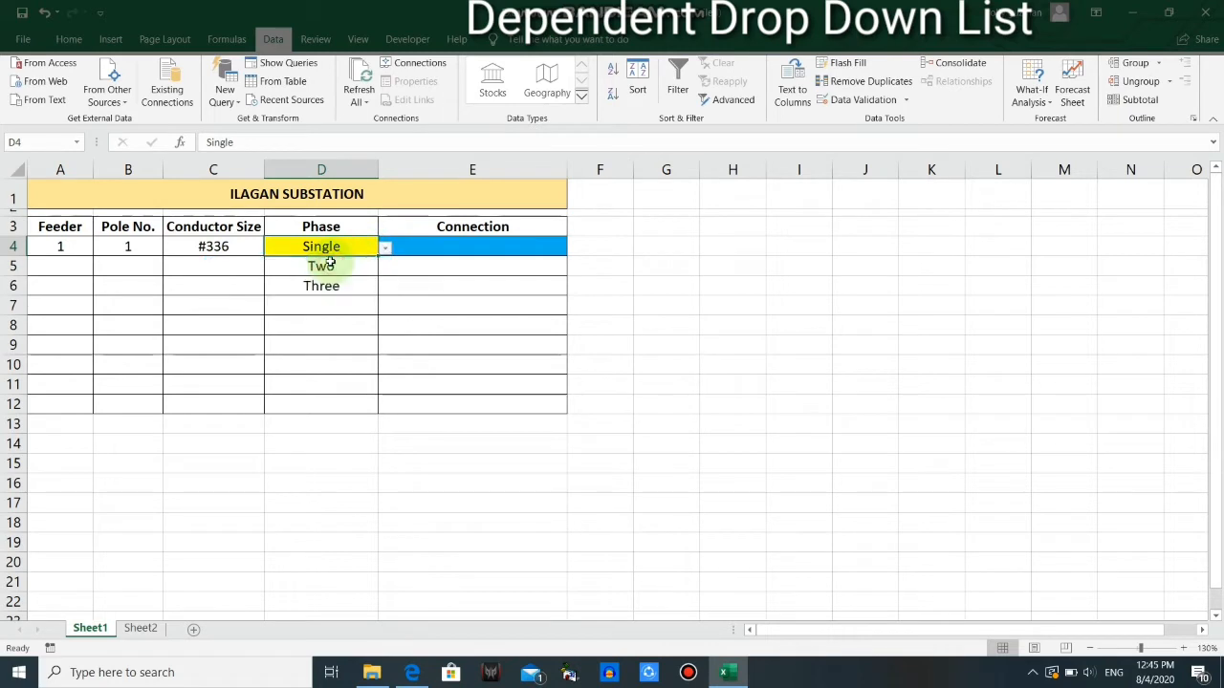
pyautogui.click(459, 248)
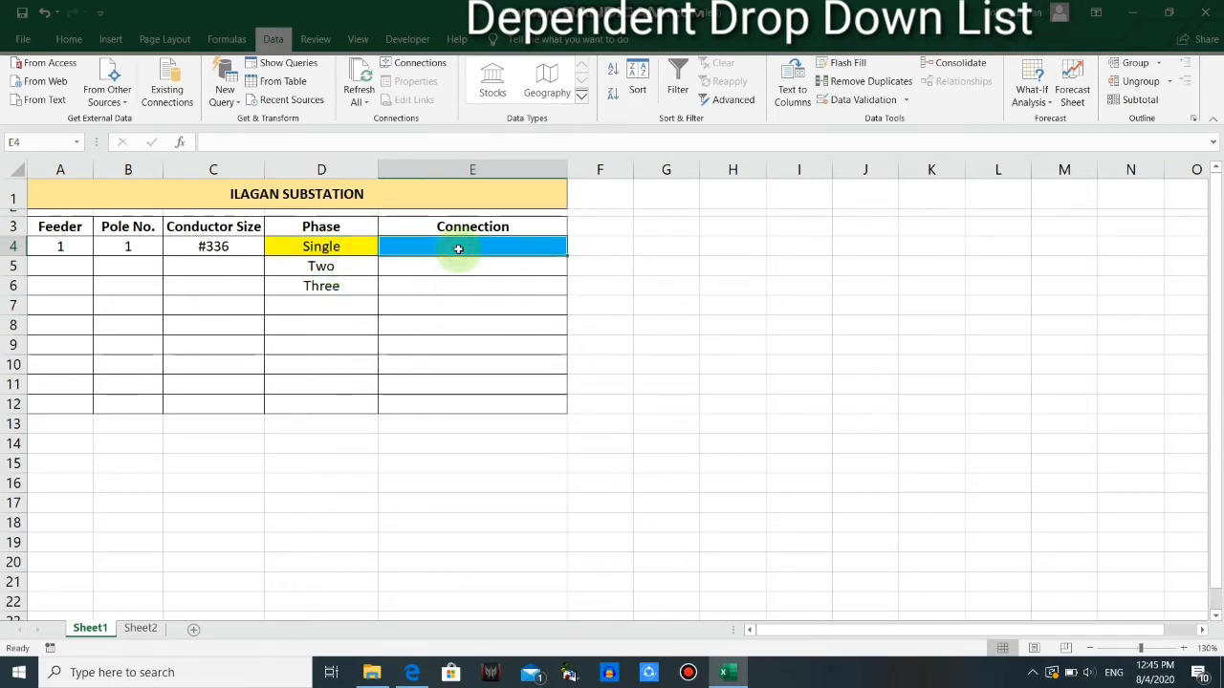
pyautogui.click(140, 629)
pyautogui.moveTo(57, 198); pyautogui.dragTo(59, 228)
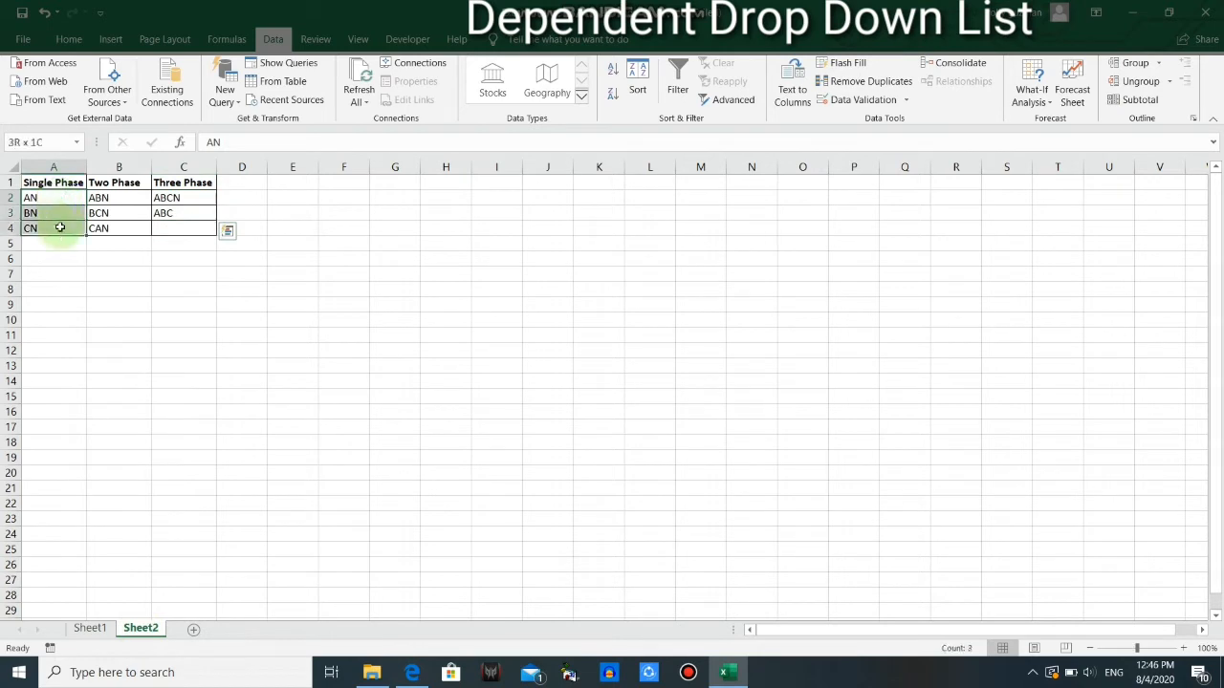
pyautogui.click(109, 631)
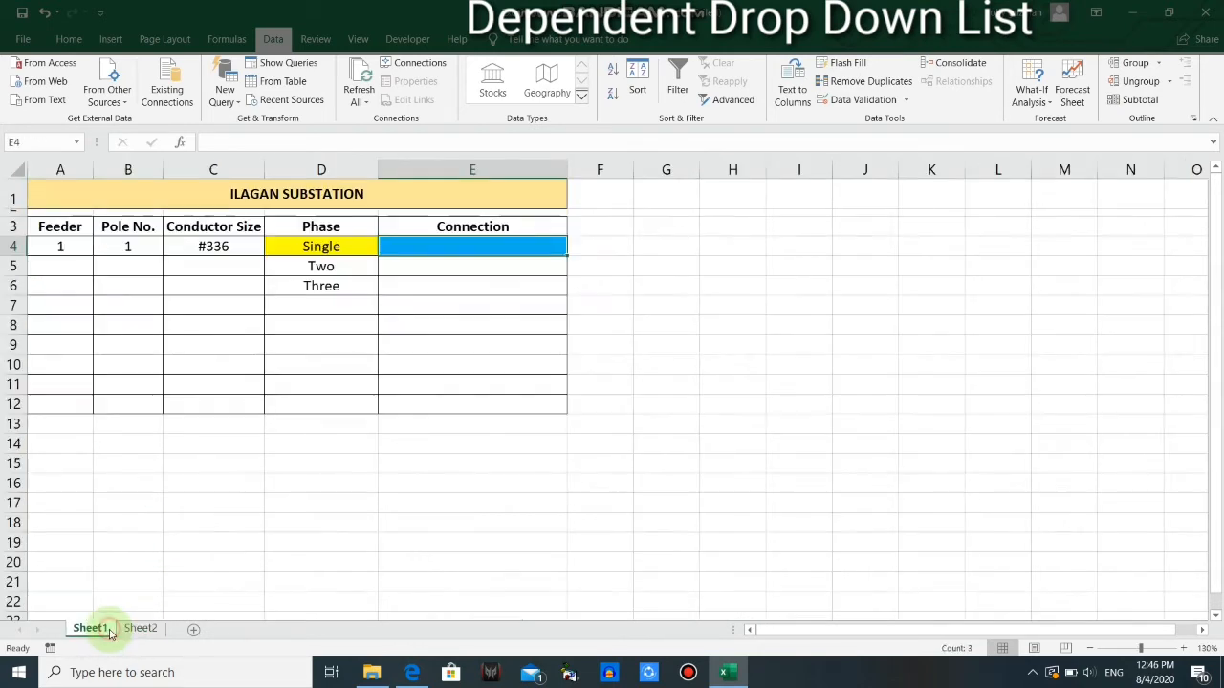
# Set the phase in D4 to Two and review the Two Phase connections in B2:B4 of Sheet2
pyautogui.click(341, 243)
pyautogui.click(385, 248)
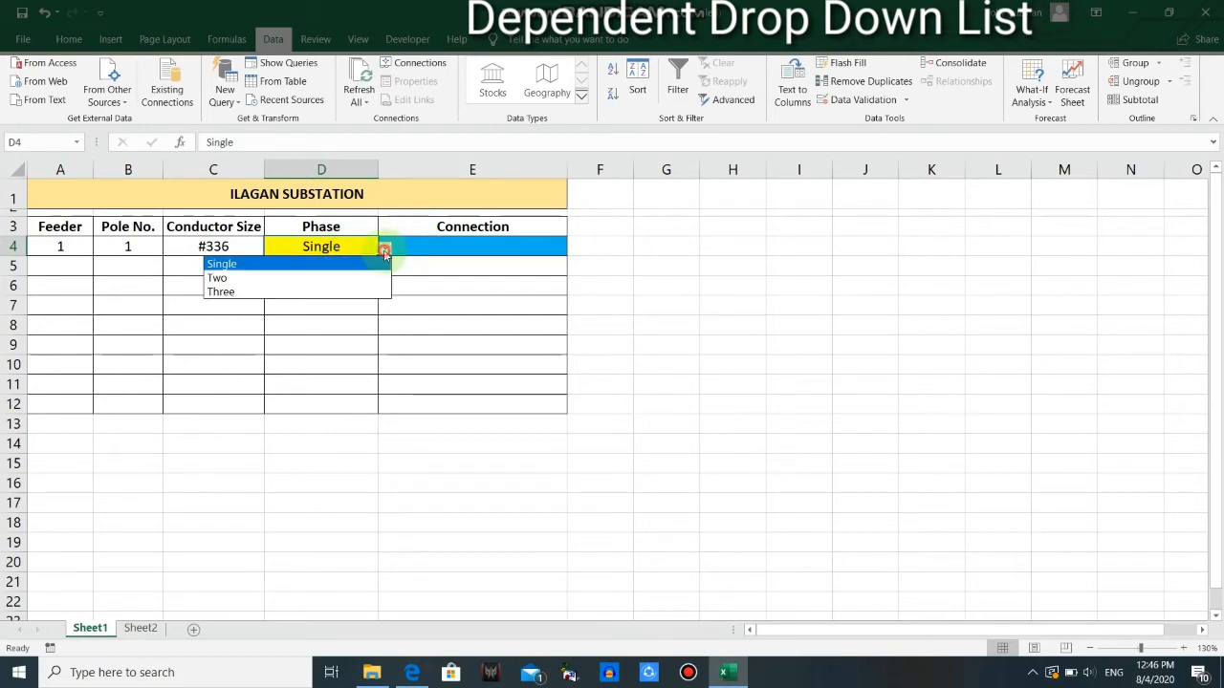
pyautogui.click(268, 278)
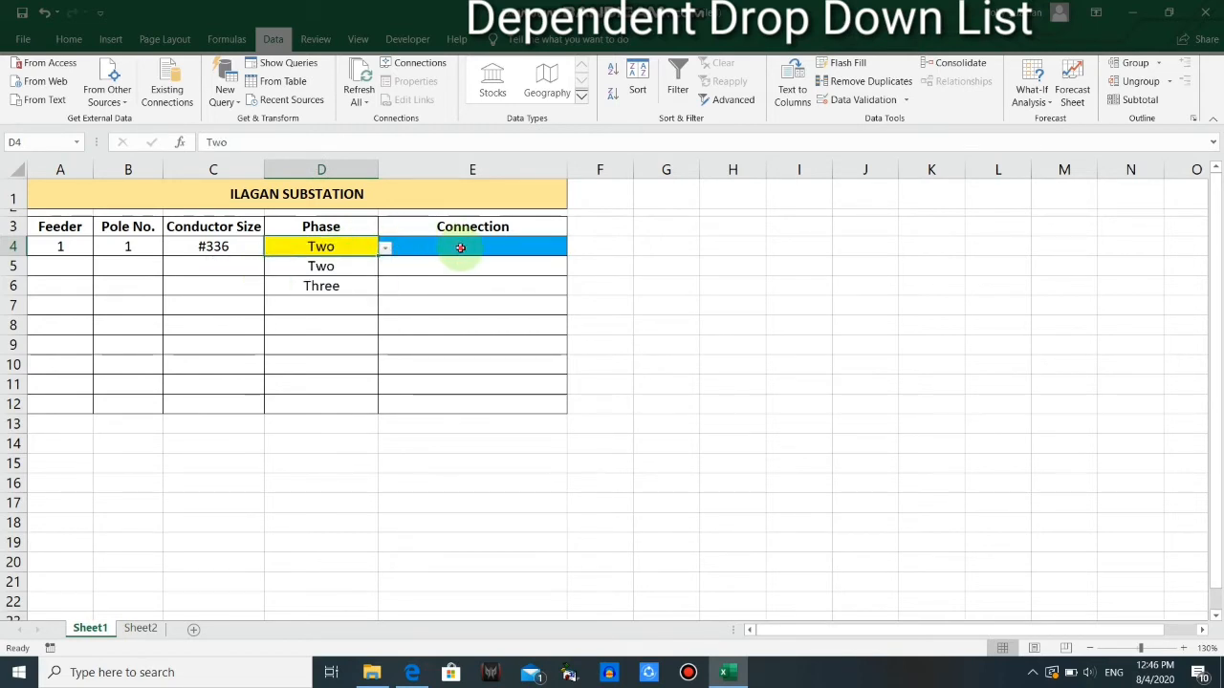
pyautogui.click(462, 246)
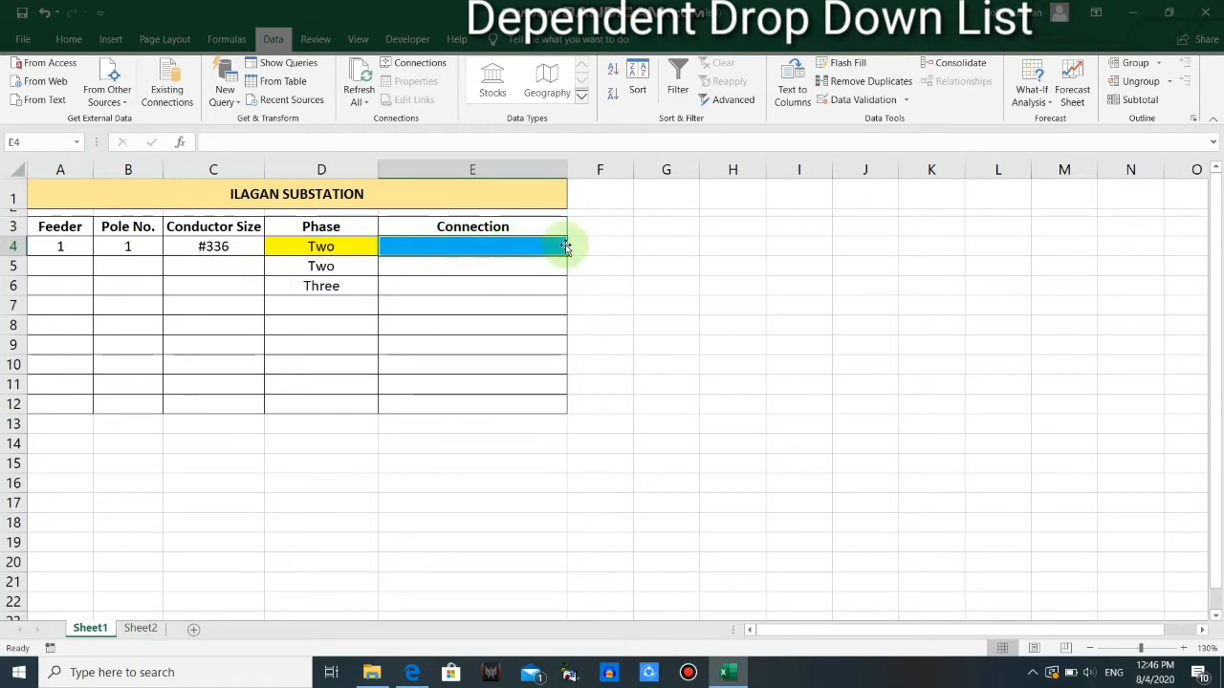
pyautogui.click(139, 627)
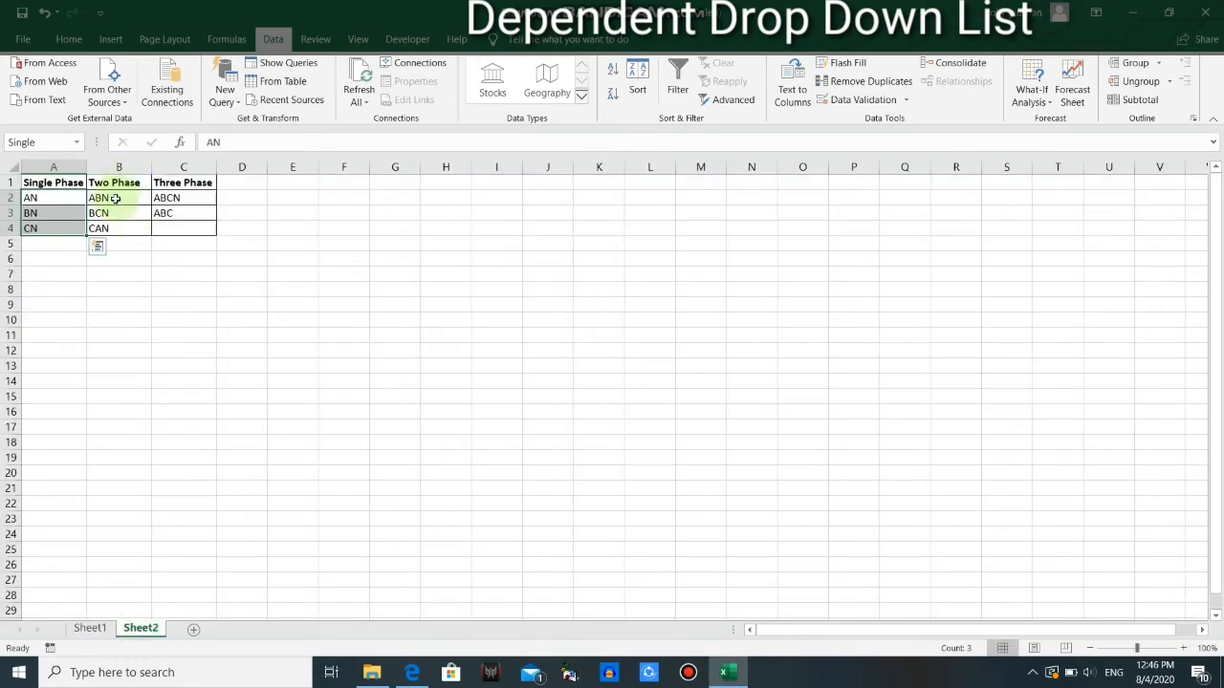
pyautogui.moveTo(113, 198); pyautogui.dragTo(116, 225)
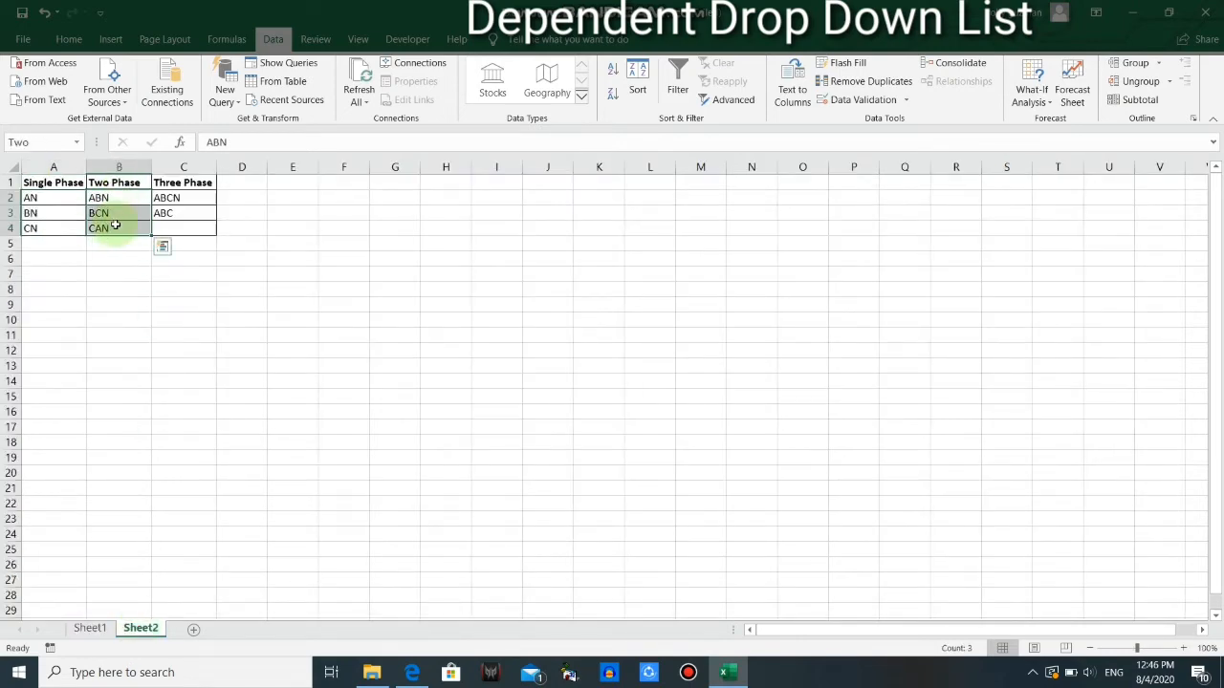
pyautogui.click(90, 627)
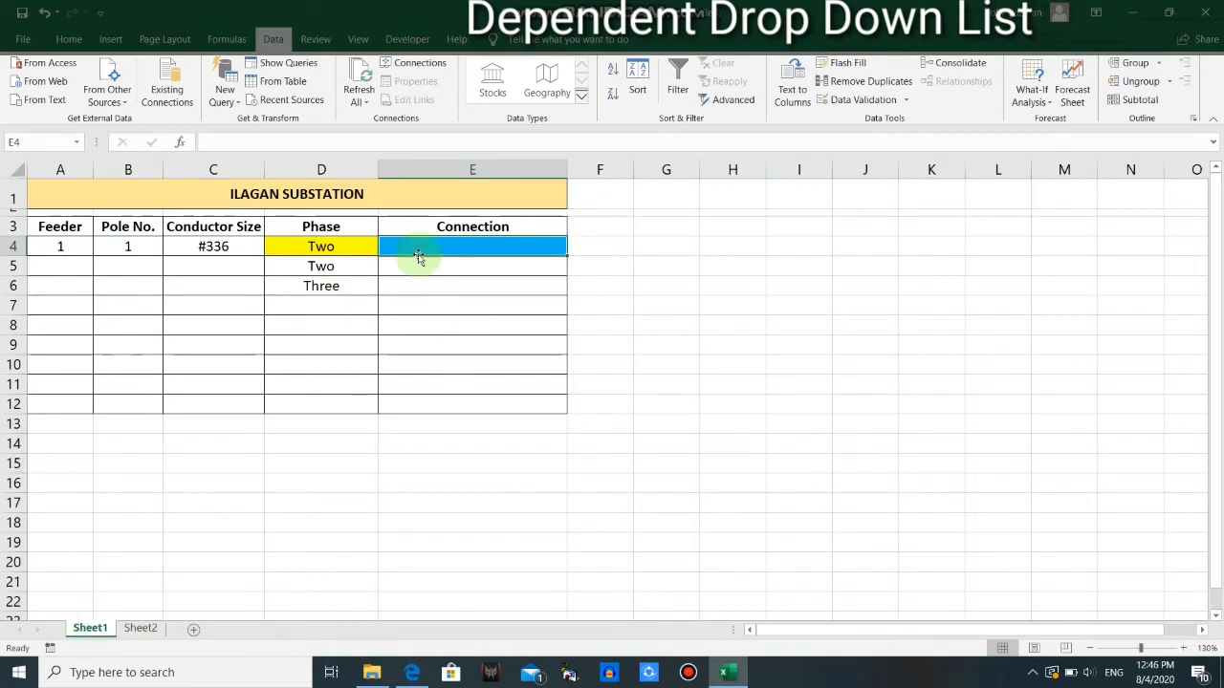
# Set the phase in D4 to Three and review the Three Phase connections in C2:C3 of Sheet2
pyautogui.click(345, 246)
pyautogui.click(385, 249)
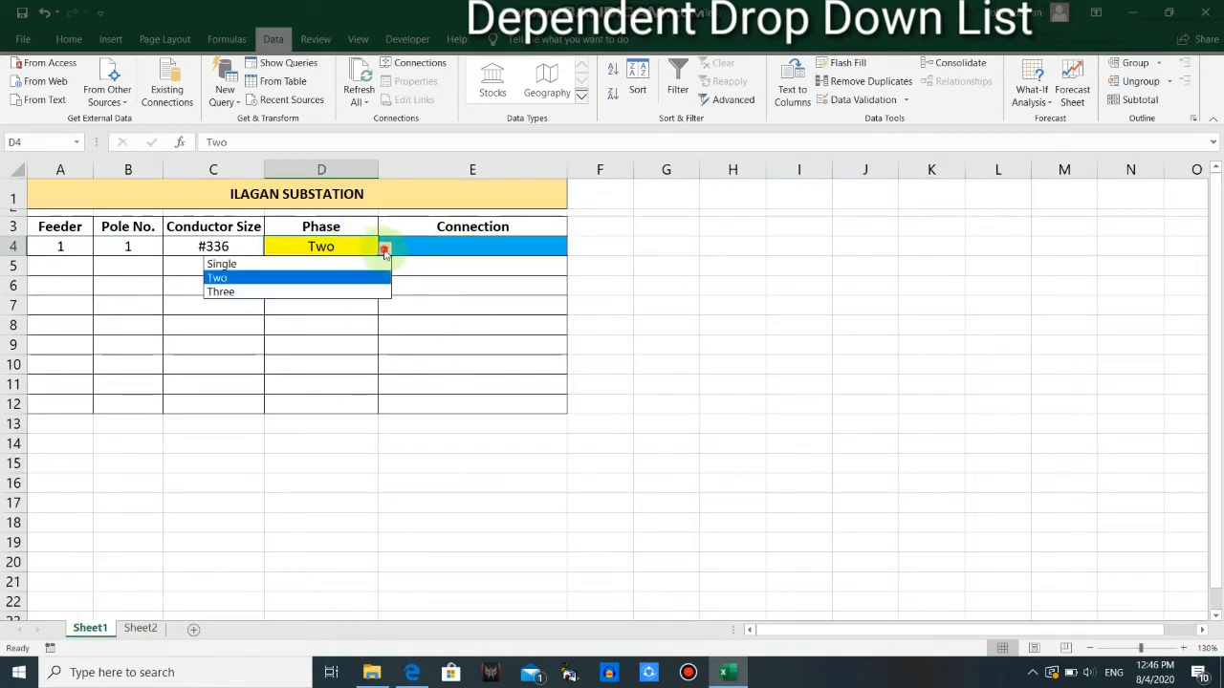
pyautogui.click(261, 290)
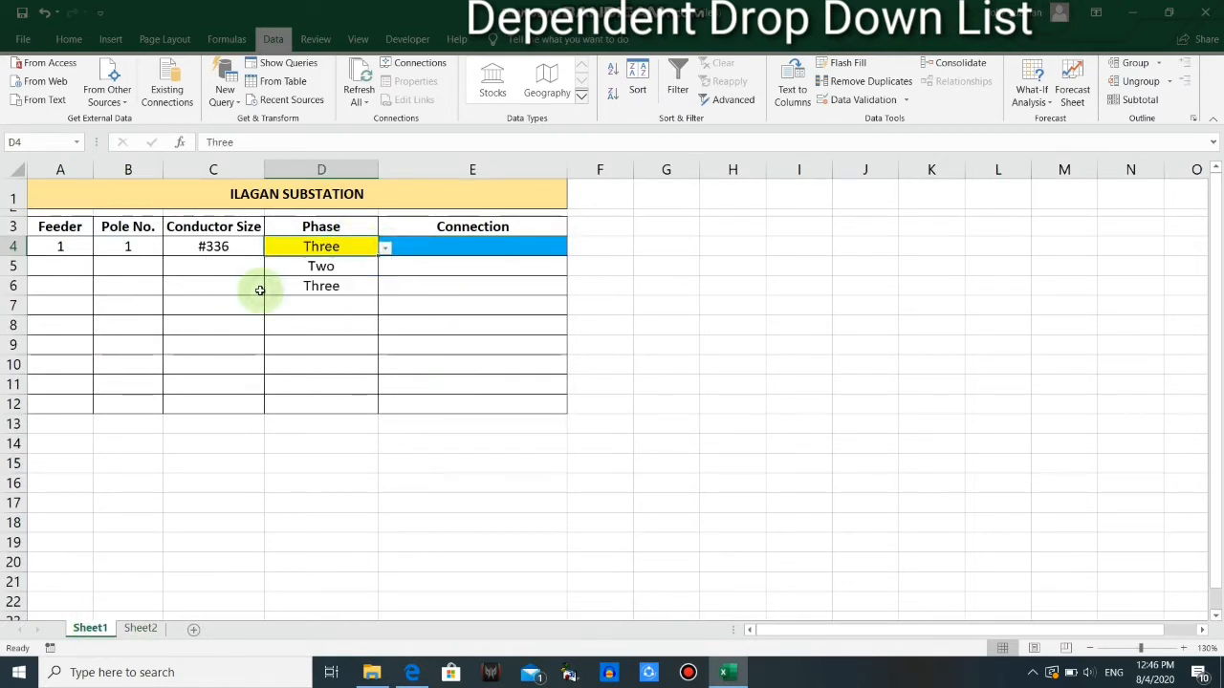
pyautogui.click(436, 251)
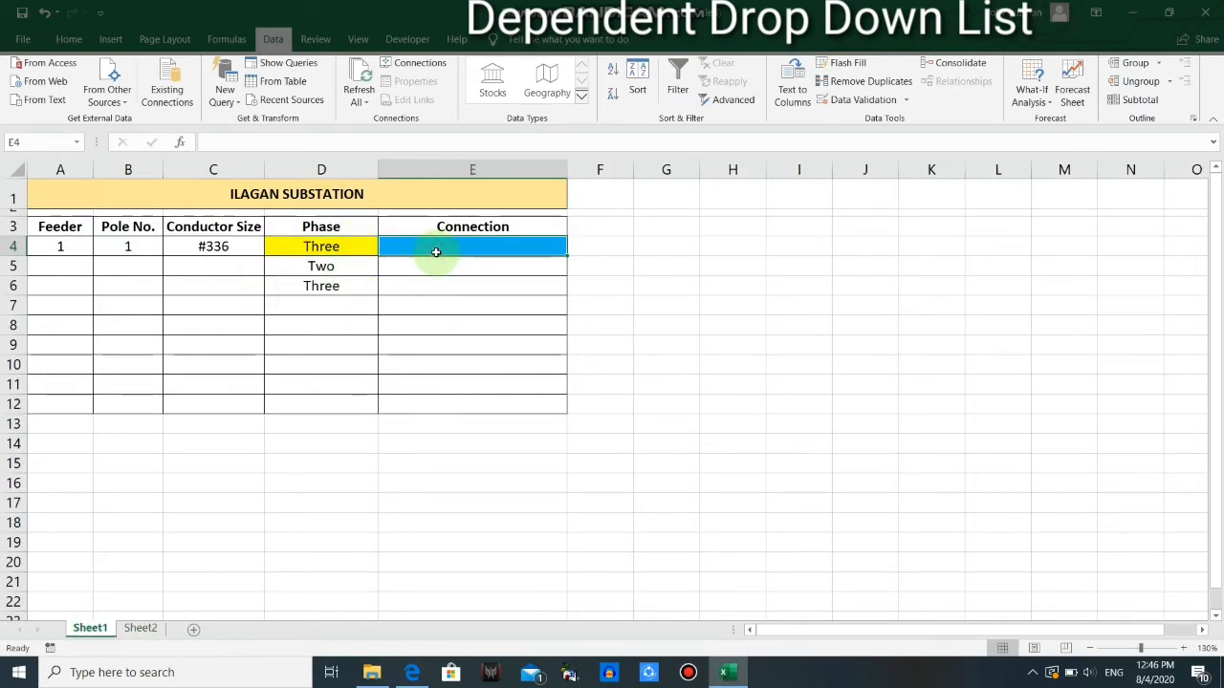
pyautogui.click(140, 628)
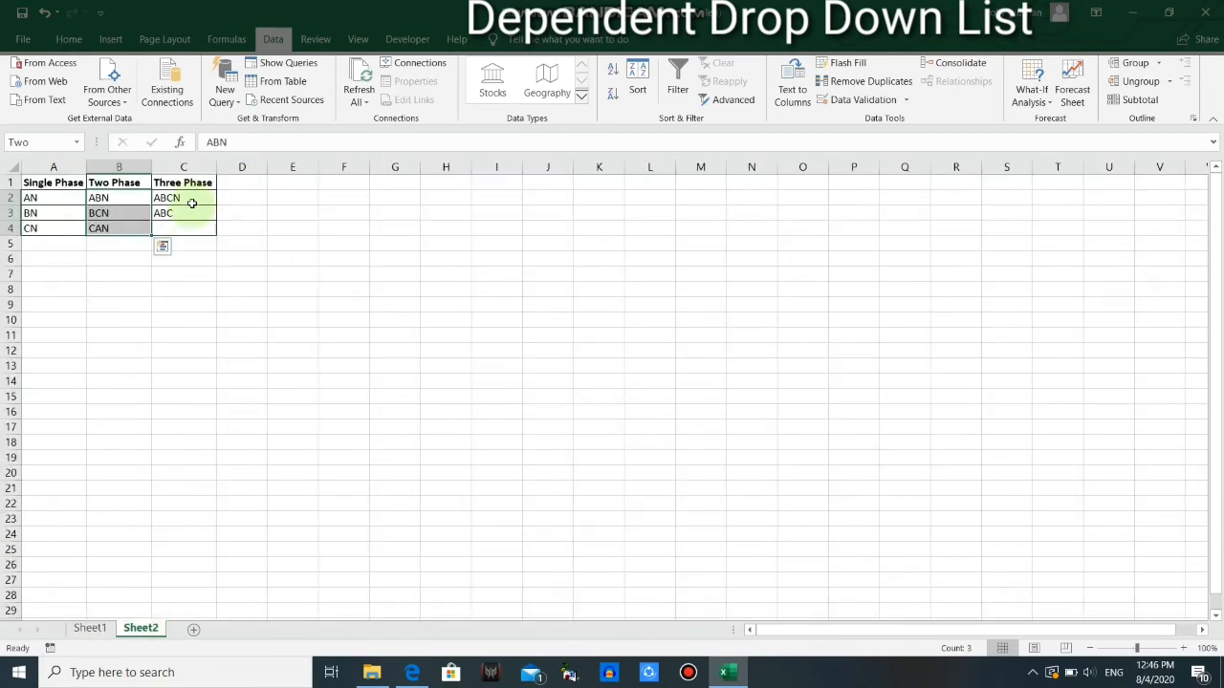
pyautogui.moveTo(193, 199); pyautogui.dragTo(196, 212)
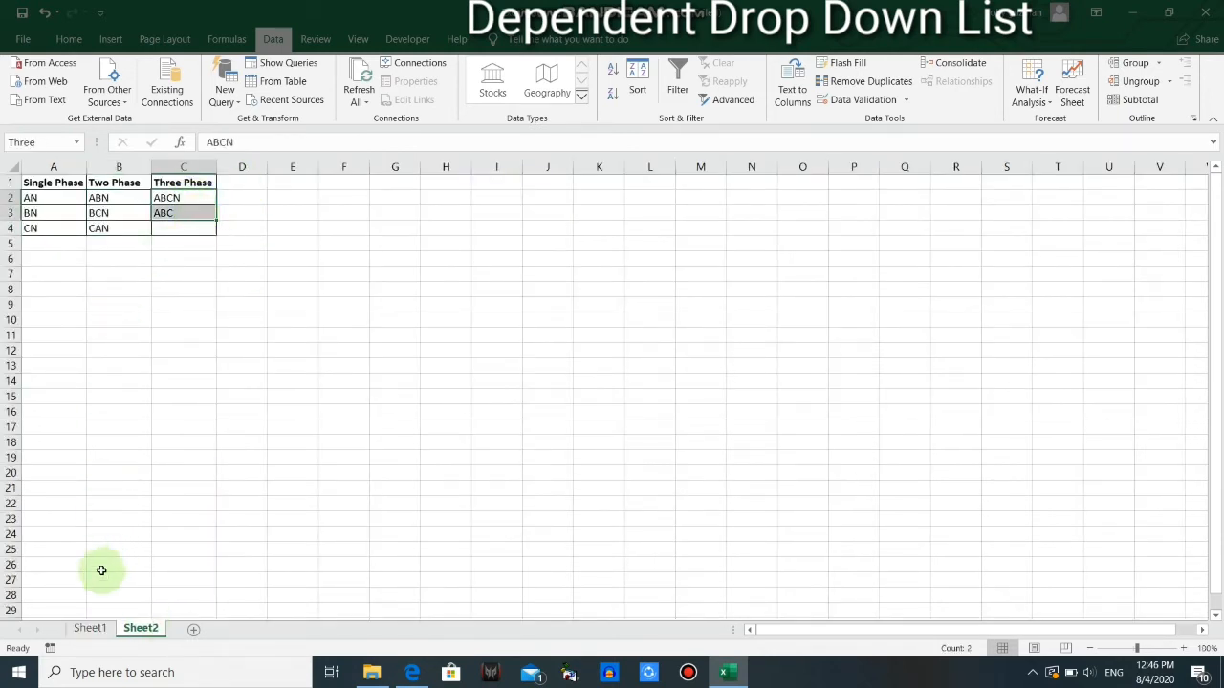
pyautogui.click(90, 628)
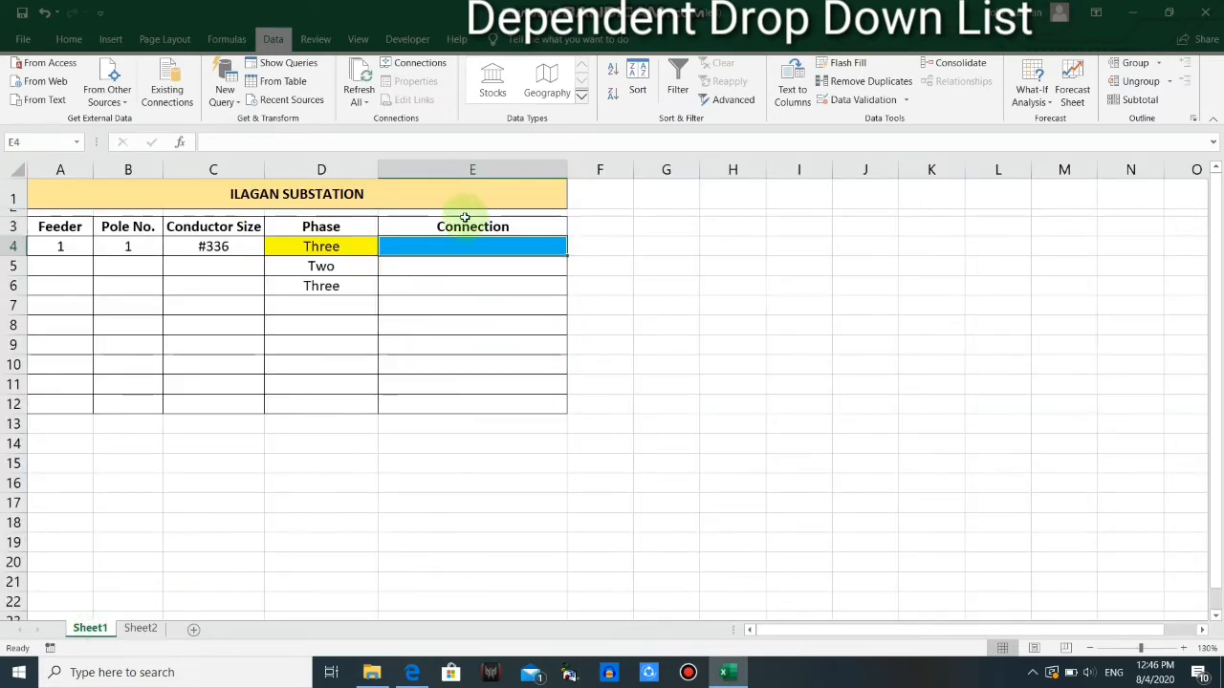
# Name the Single Phase connection range A2:A4 on Sheet2 "Single"
pyautogui.click(138, 628)
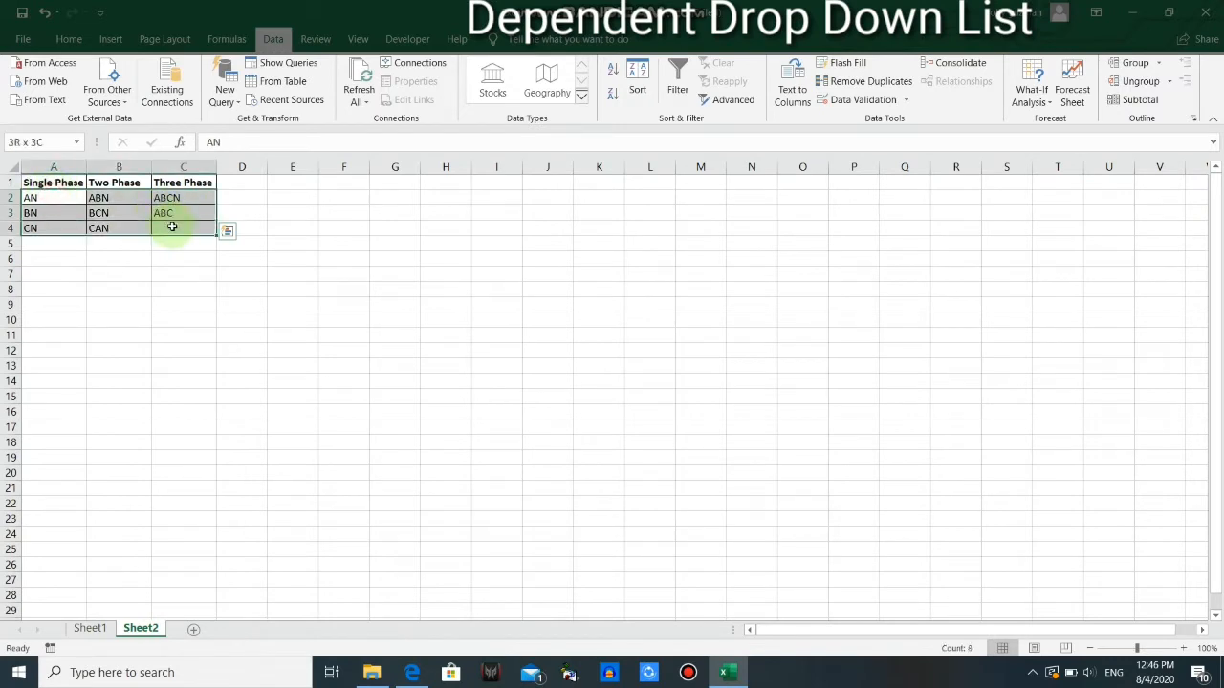
pyautogui.moveTo(170, 227); pyautogui.dragTo(59, 197)
pyautogui.click(59, 197)
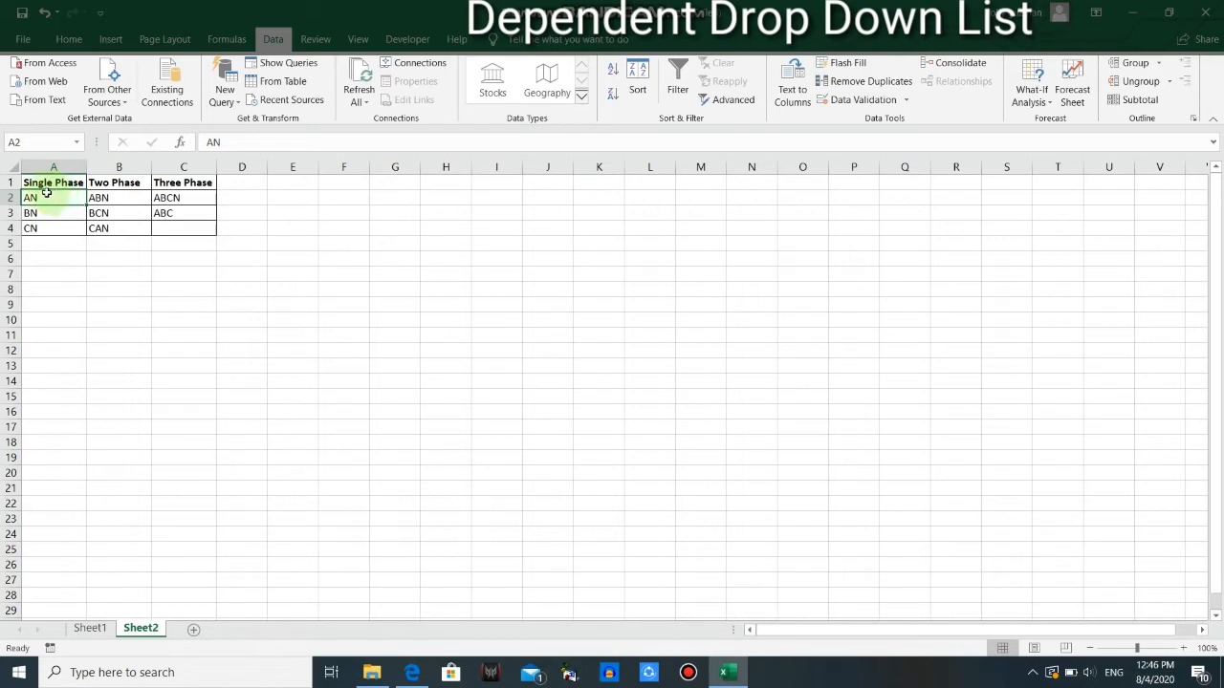
pyautogui.moveTo(46, 194); pyautogui.dragTo(44, 226)
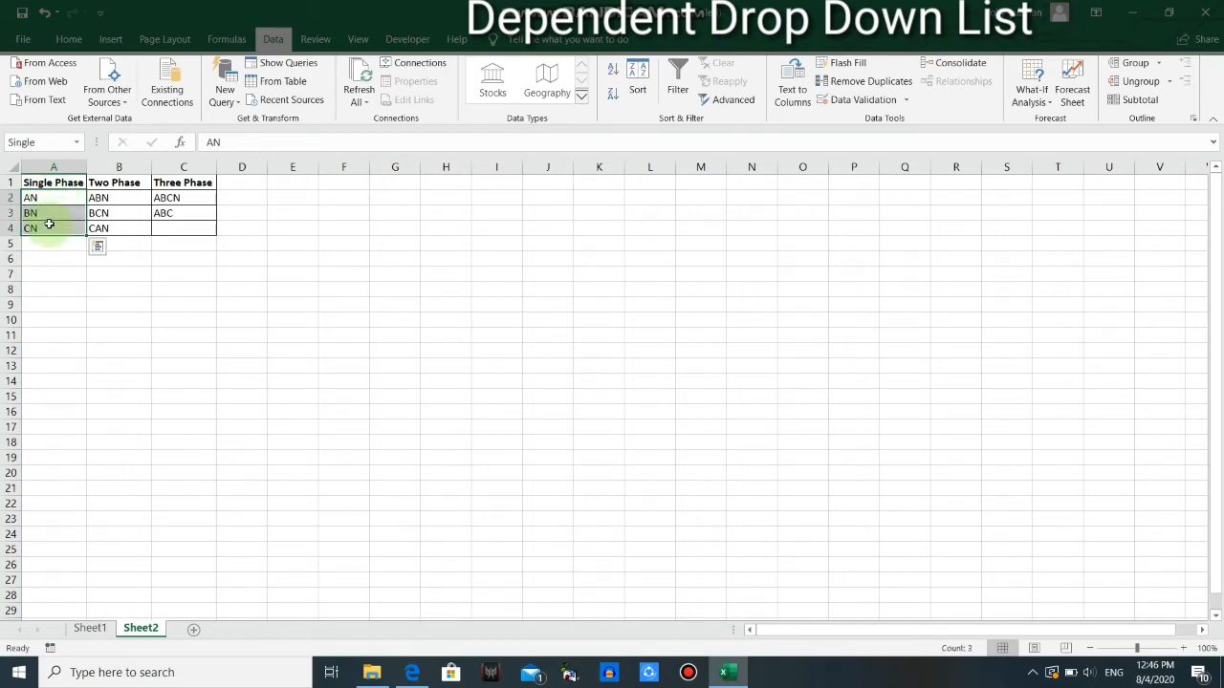
pyautogui.click(46, 141)
pyautogui.press('BackSpace')
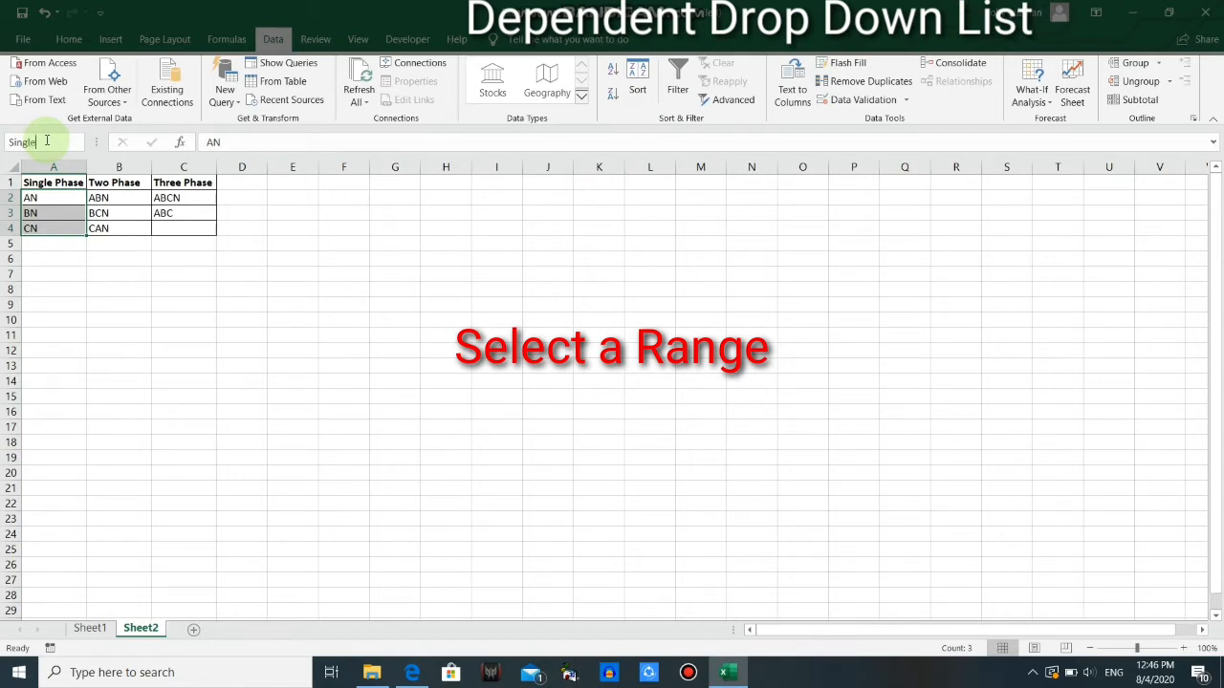
pyautogui.write('Single')
pyautogui.press('Return')
# Name the Two Phase connection range B2:B4 "Two"
pyautogui.click(113, 198)
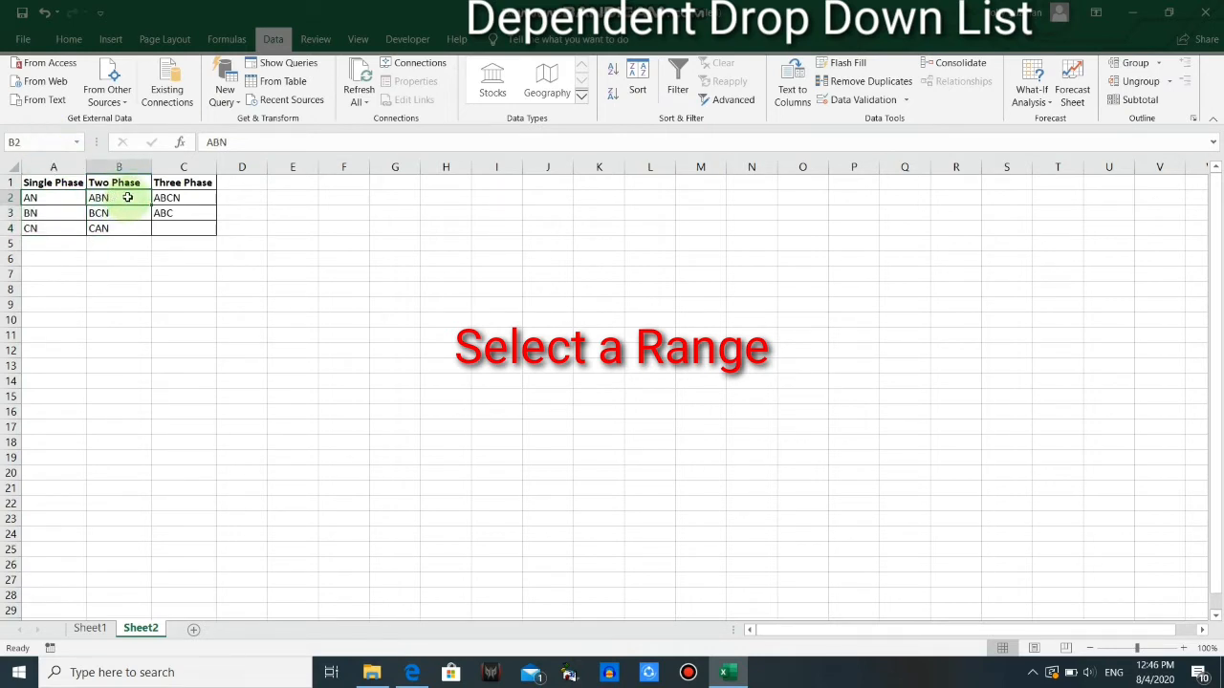
pyautogui.moveTo(123, 205); pyautogui.dragTo(123, 225)
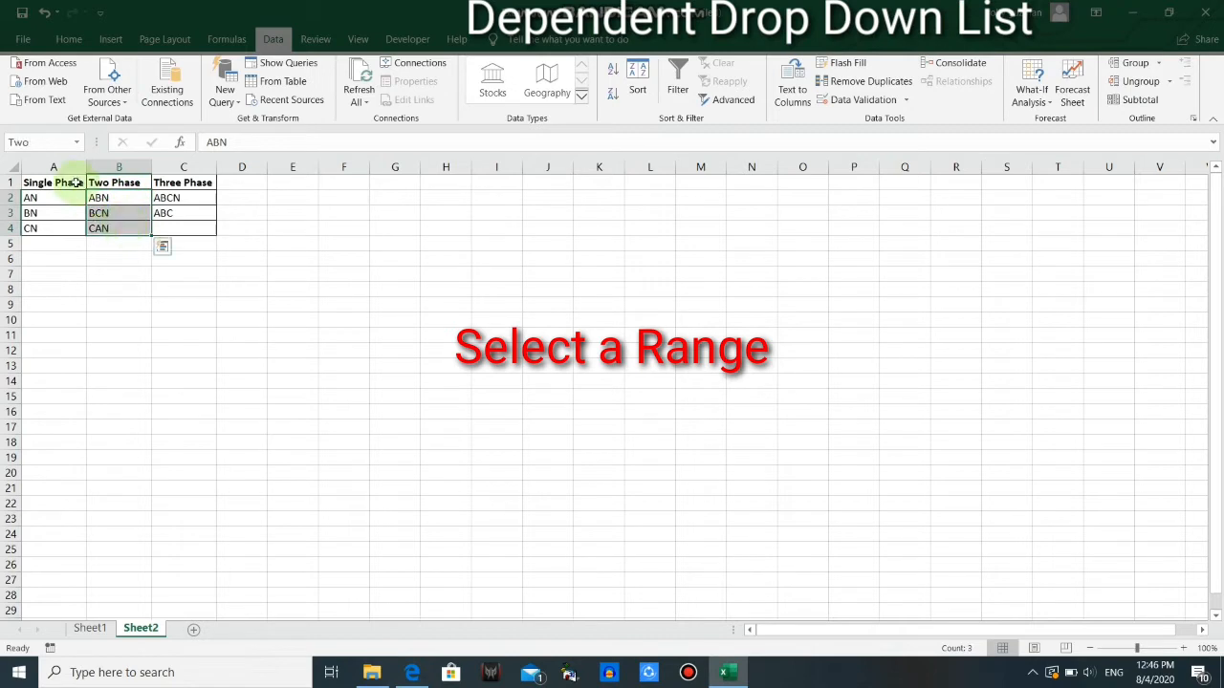
pyautogui.click(38, 143)
pyautogui.write('TwoT')
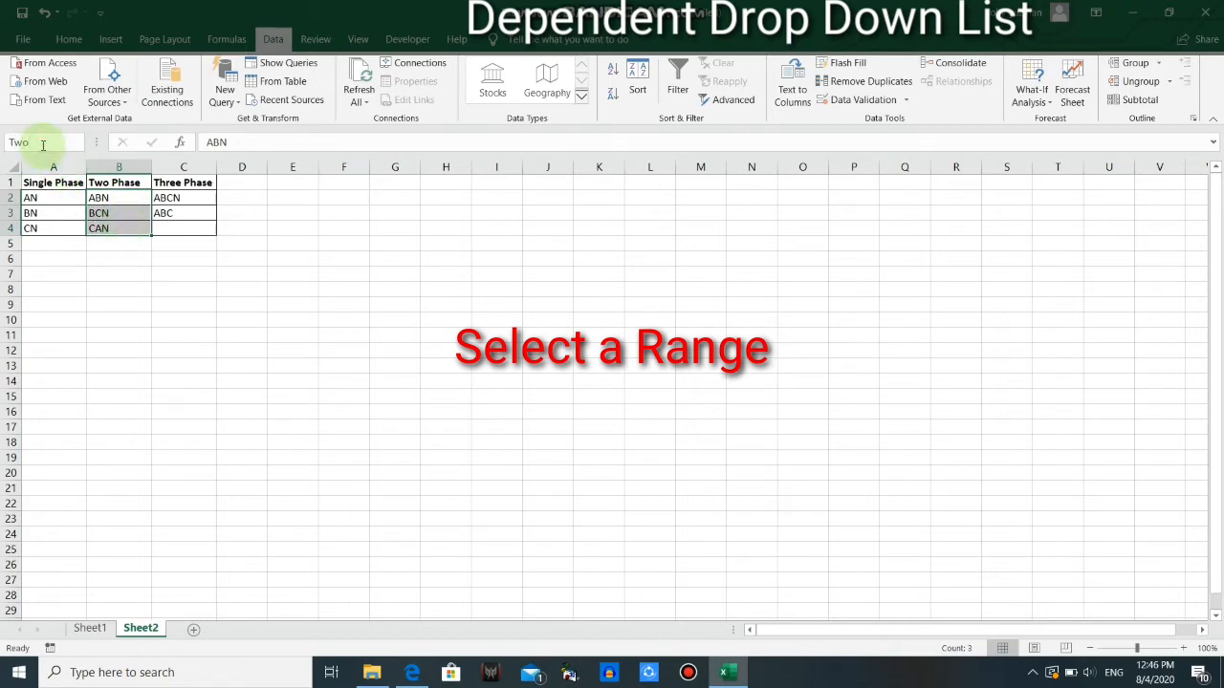
pyautogui.press('Return')
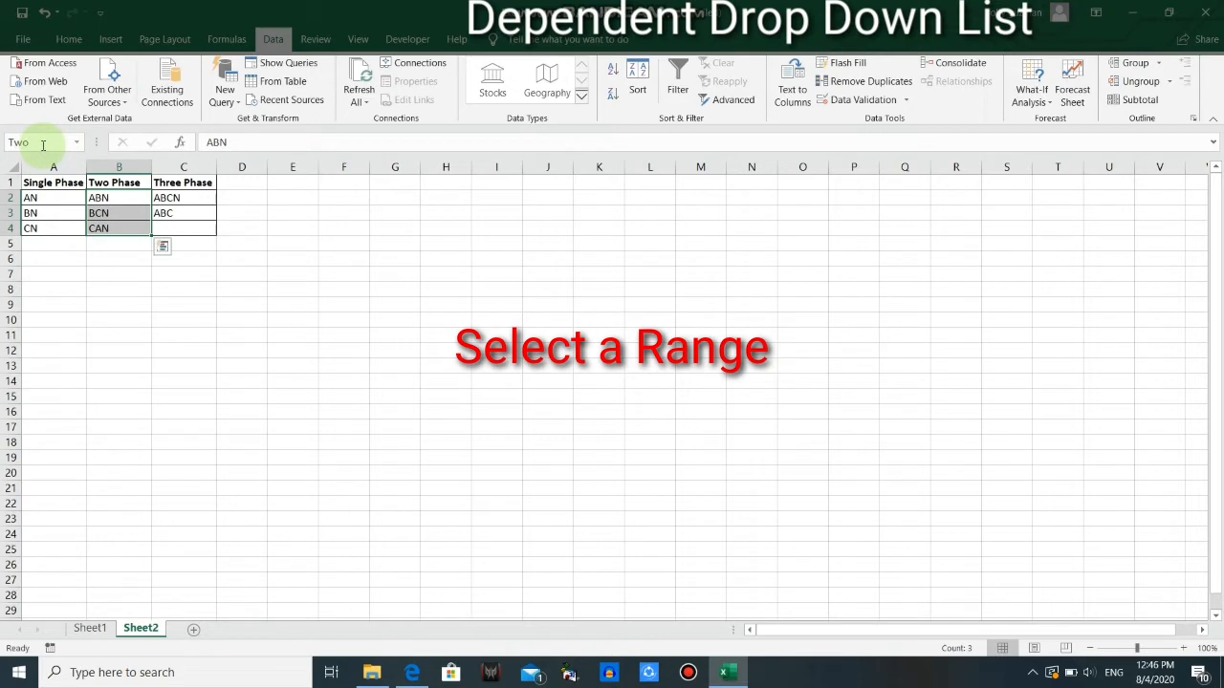
# Name the Three Phase connection range C2:C3 on Sheet2 "Three"
pyautogui.click(180, 195)
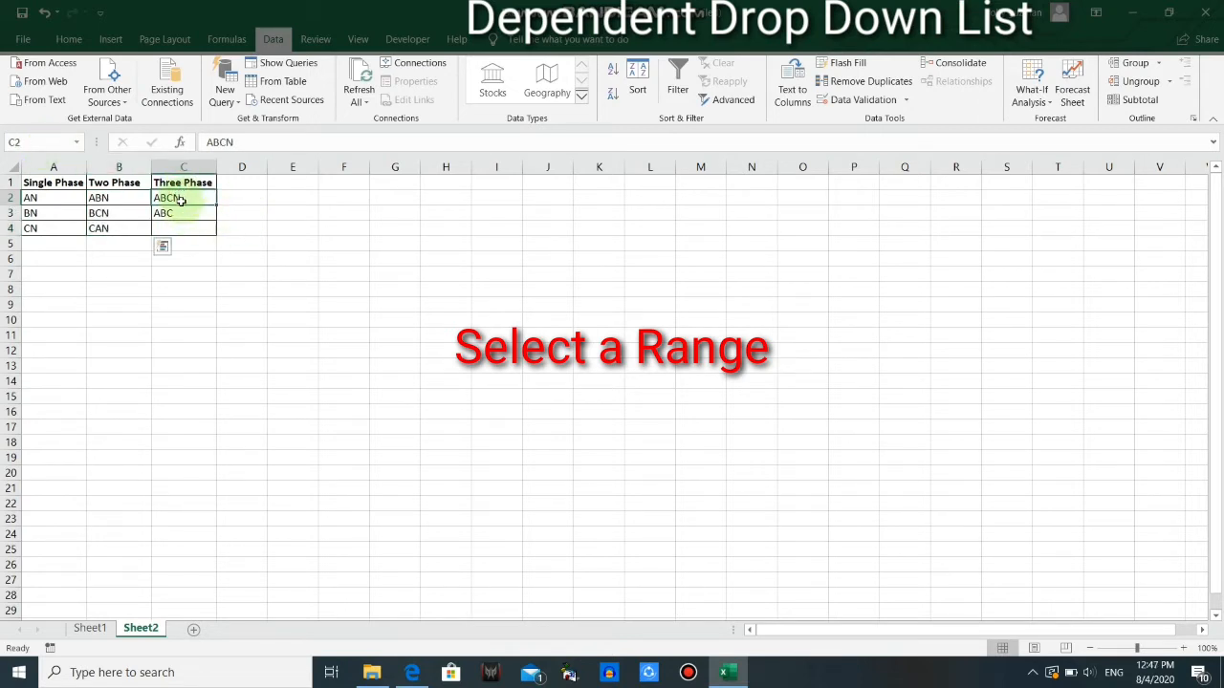
pyautogui.moveTo(179, 199); pyautogui.dragTo(182, 227)
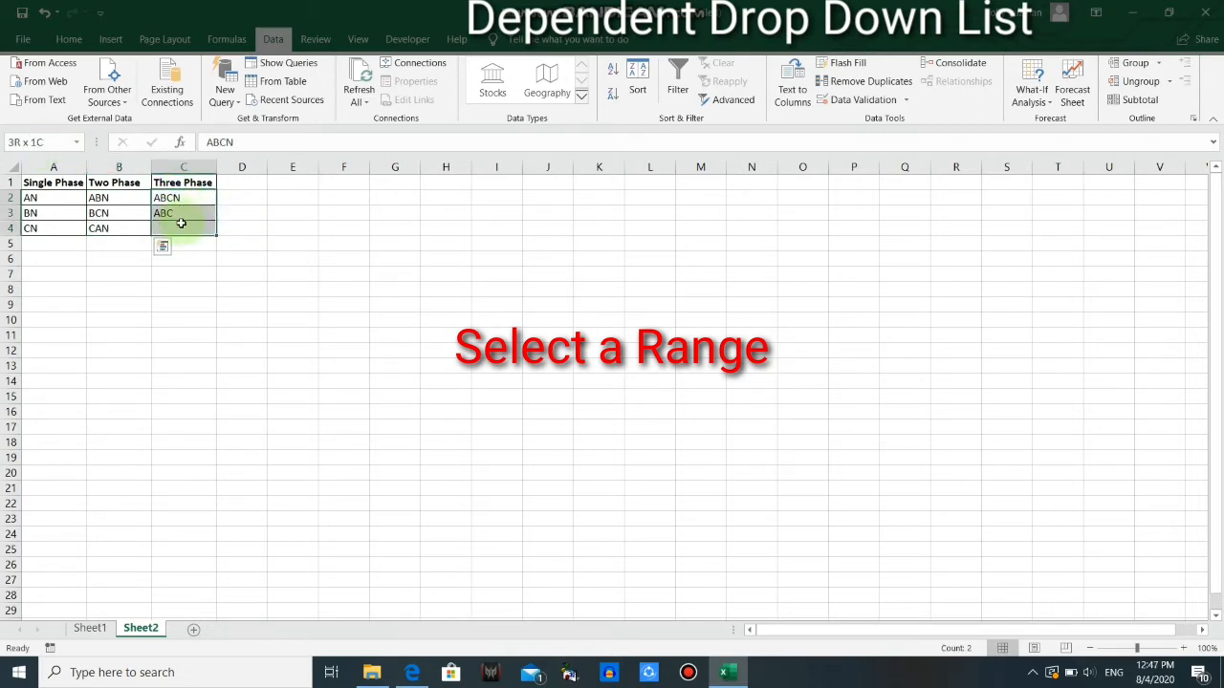
pyautogui.click(34, 143)
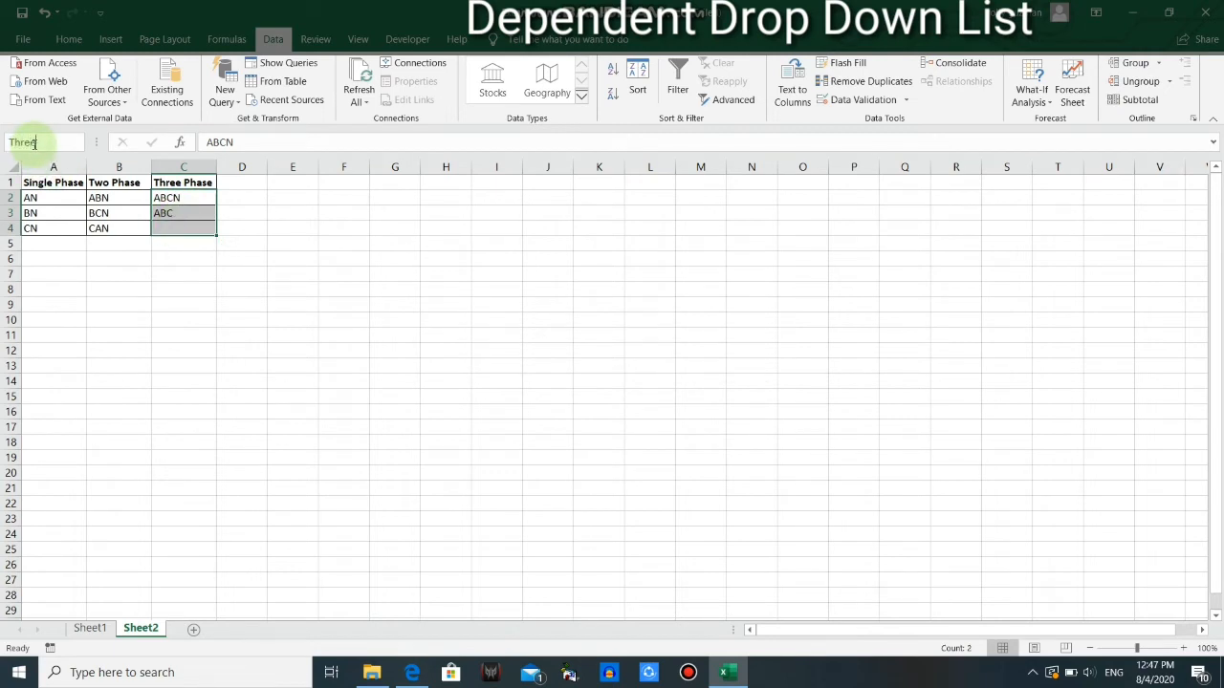
pyautogui.press('Return')
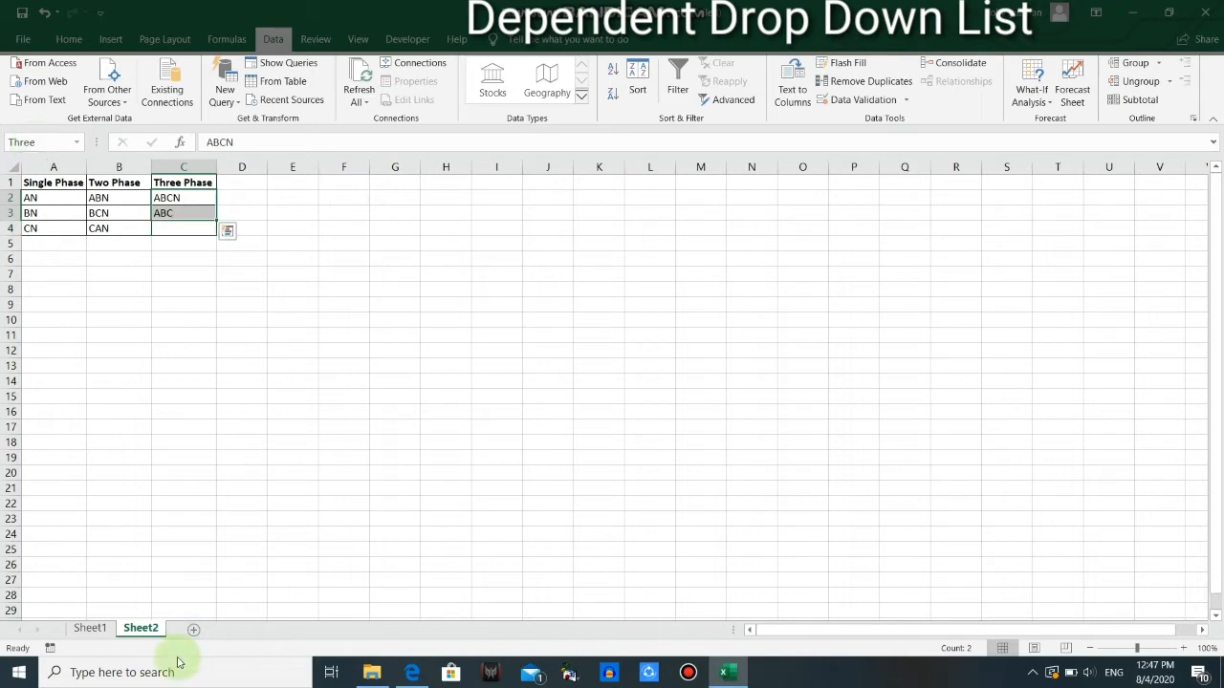
# Set the data validation of the Connection cell E4 on Sheet1 to allow a List
pyautogui.click(91, 628)
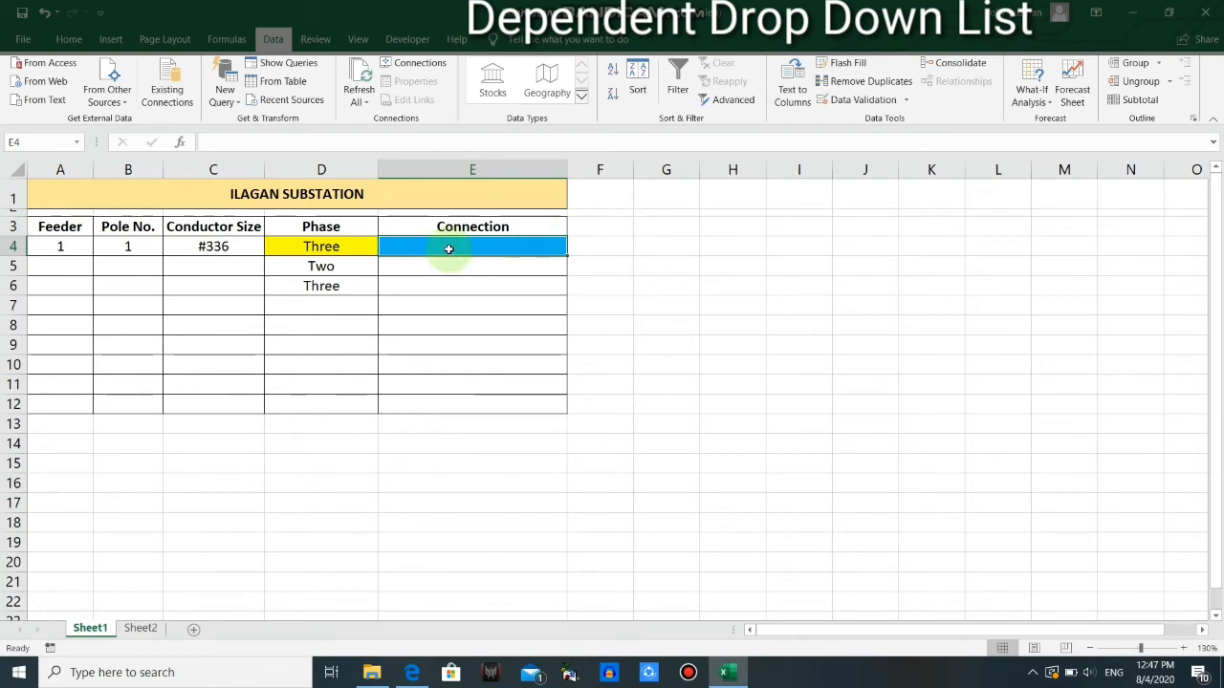
pyautogui.click(472, 322)
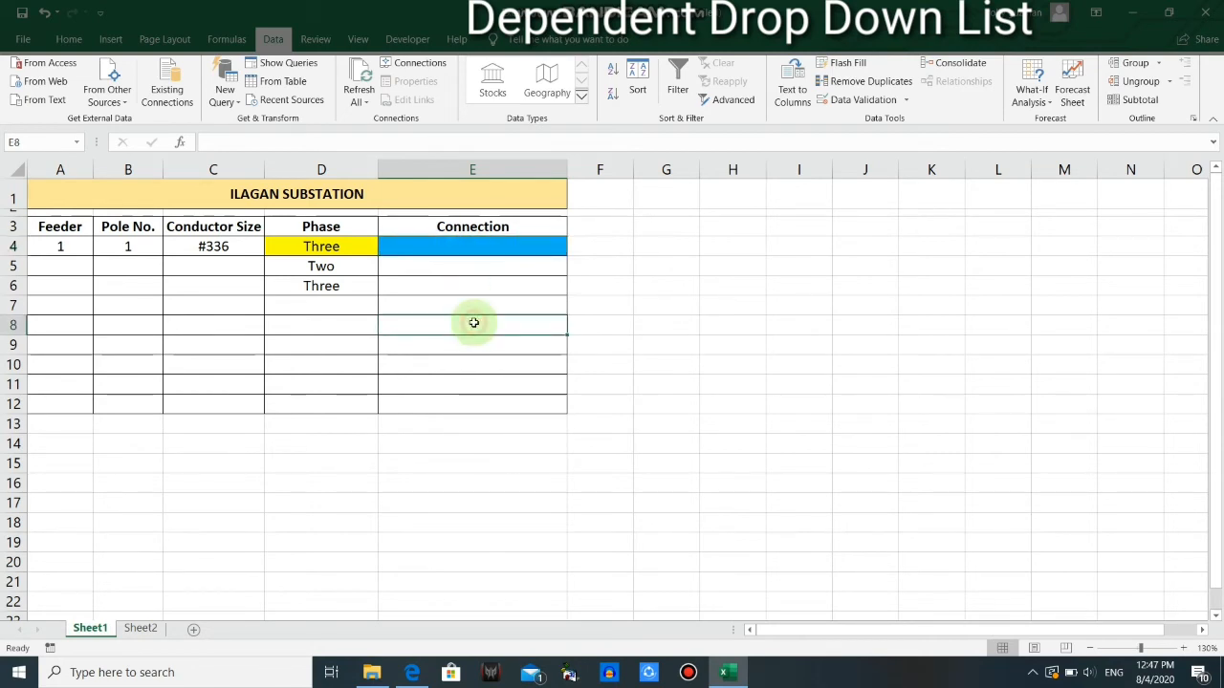
pyautogui.click(69, 39)
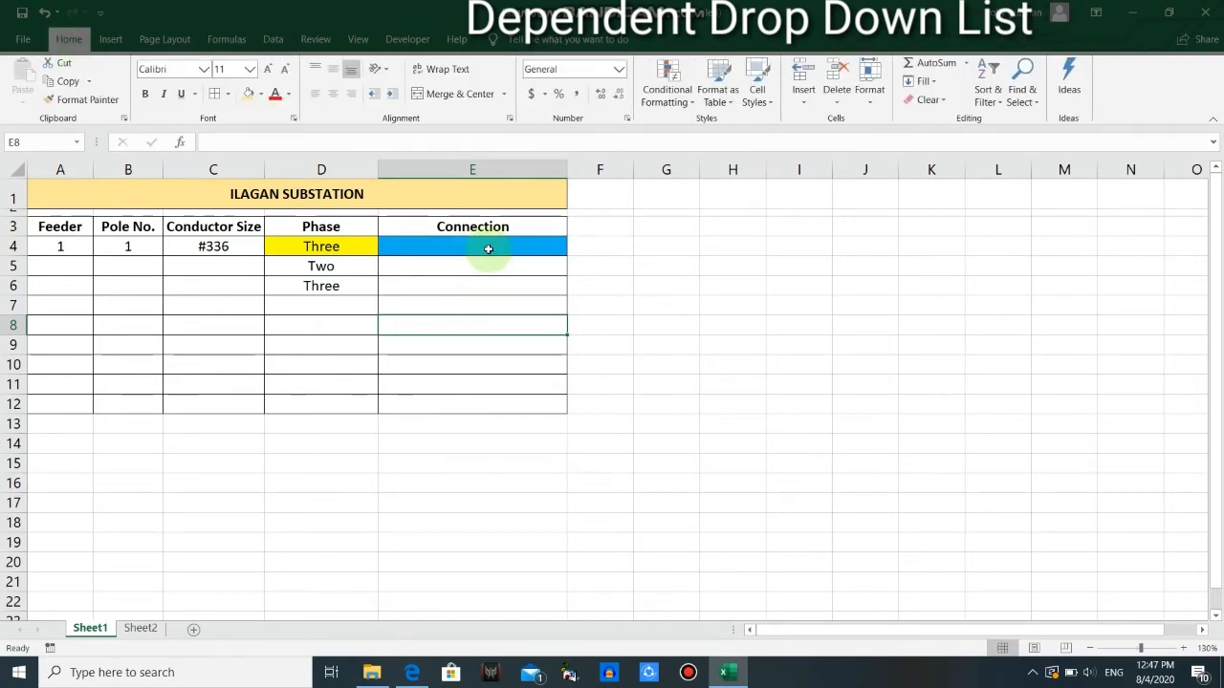
pyautogui.click(444, 247)
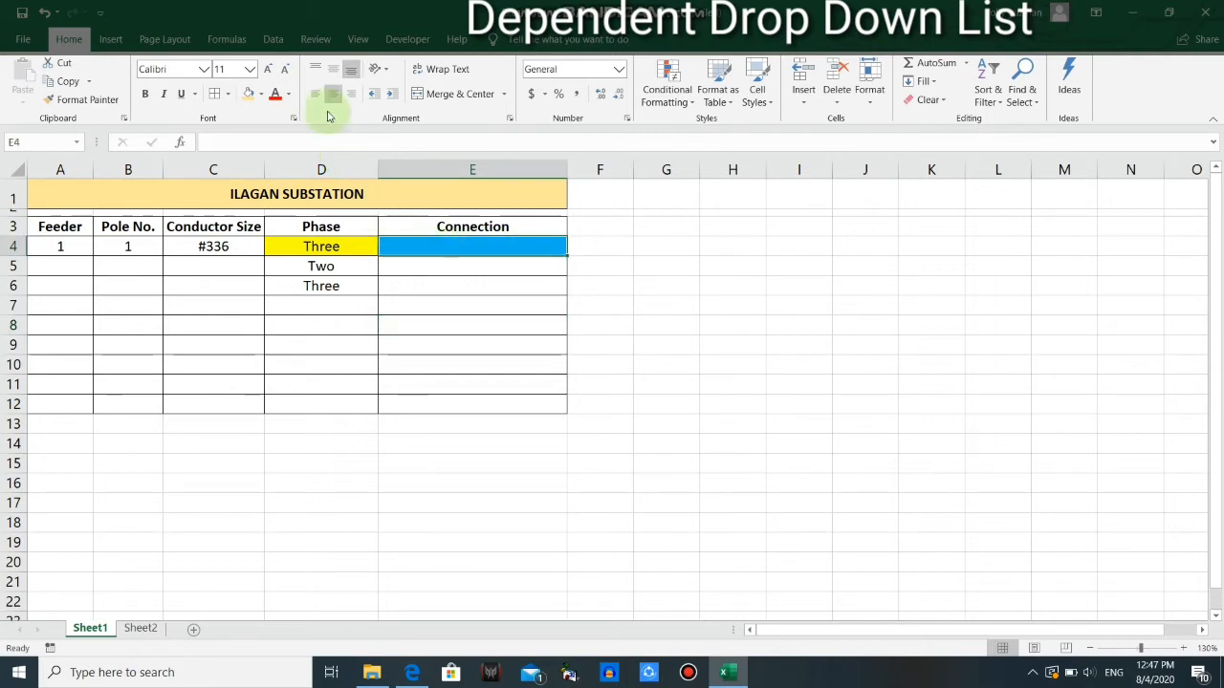
pyautogui.click(273, 42)
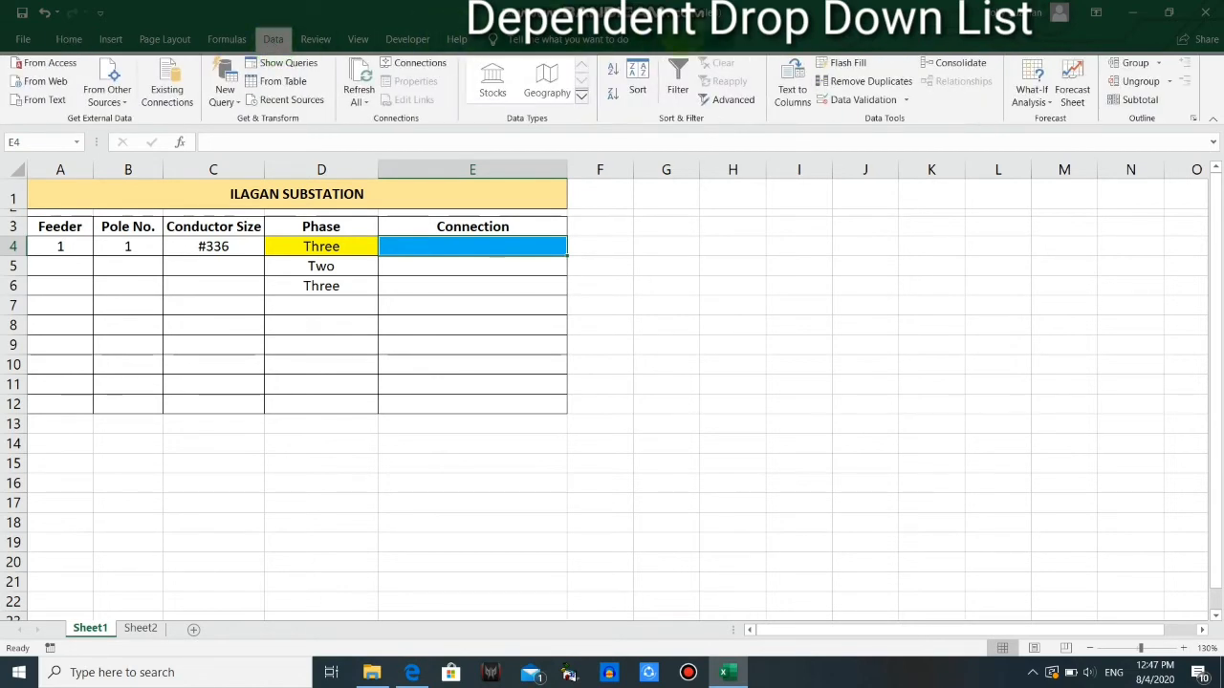
pyautogui.click(908, 102)
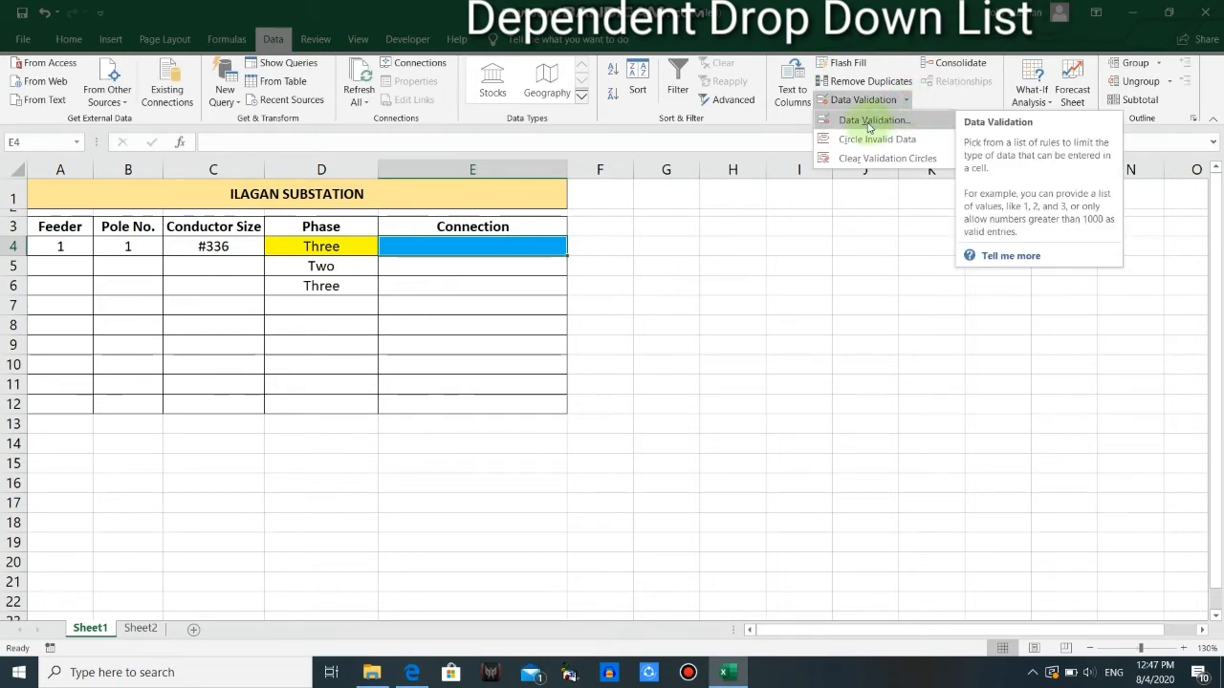
pyautogui.click(870, 122)
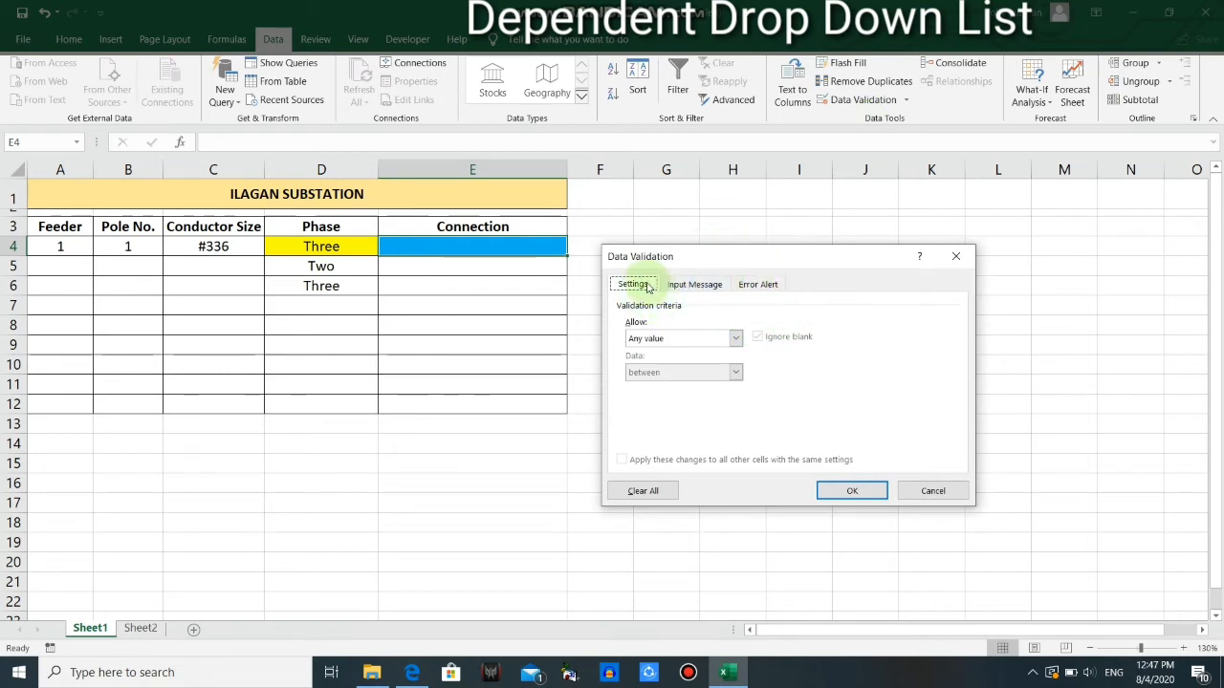
pyautogui.click(736, 339)
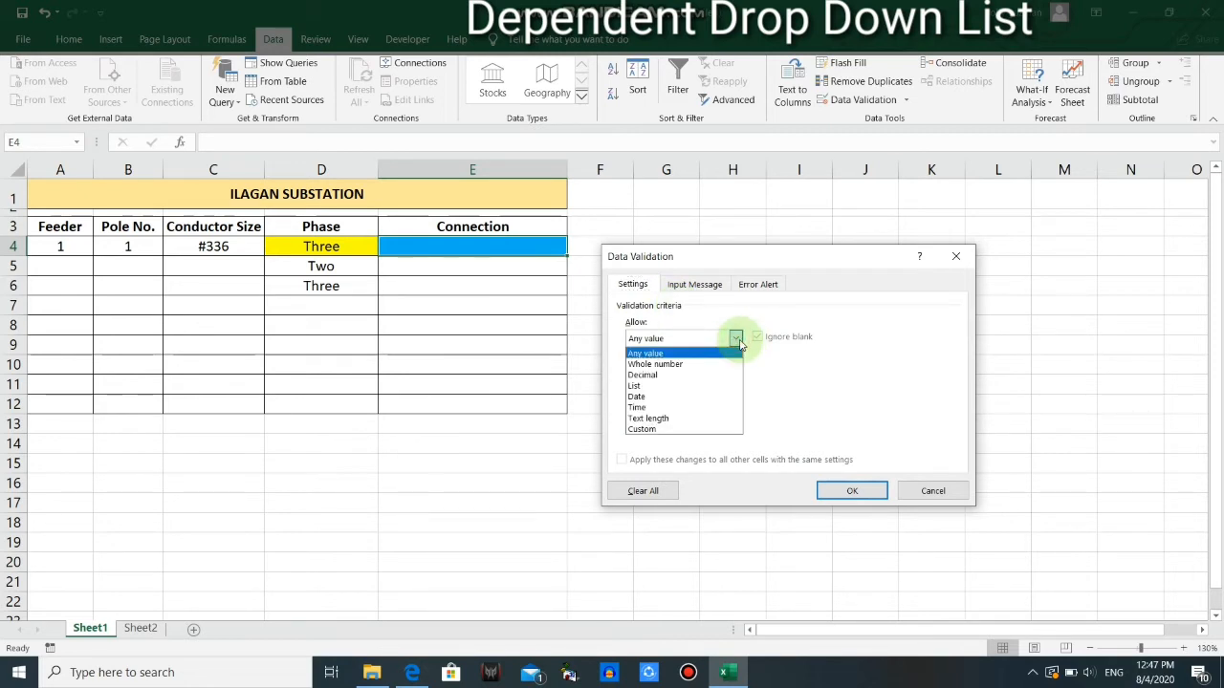
pyautogui.click(657, 386)
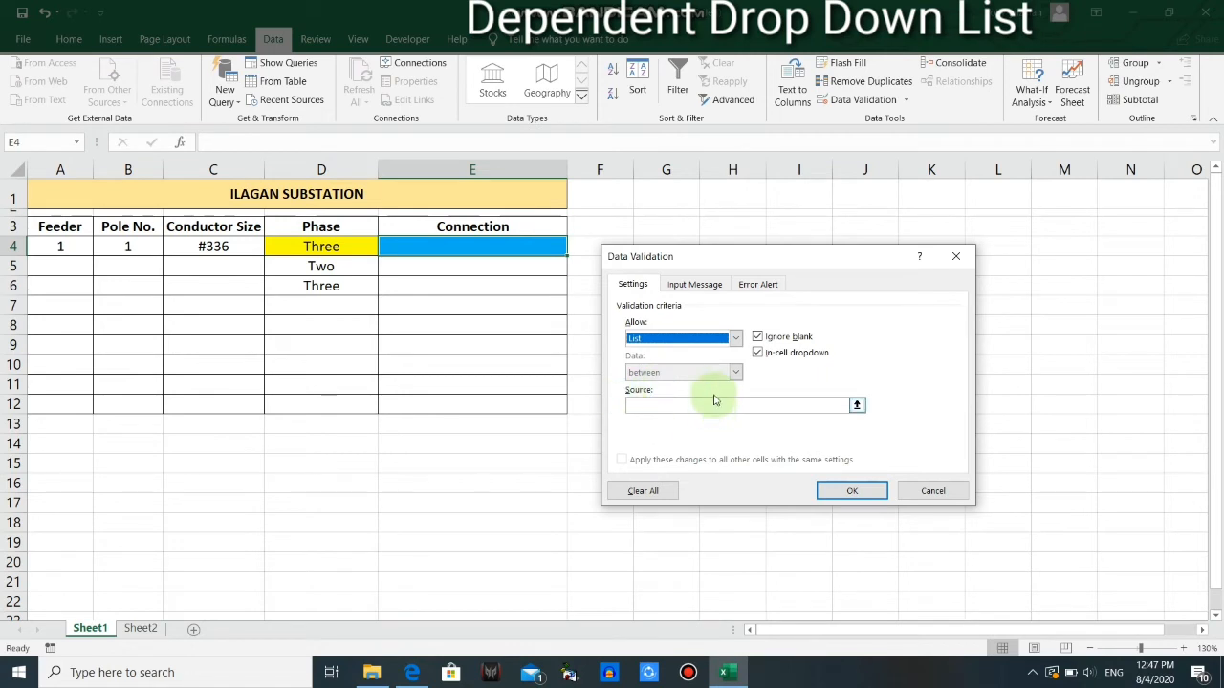
# Enter =indirect(D4) as the list source, with a relative reference to the phase cell, and apply the validation
pyautogui.click(649, 408)
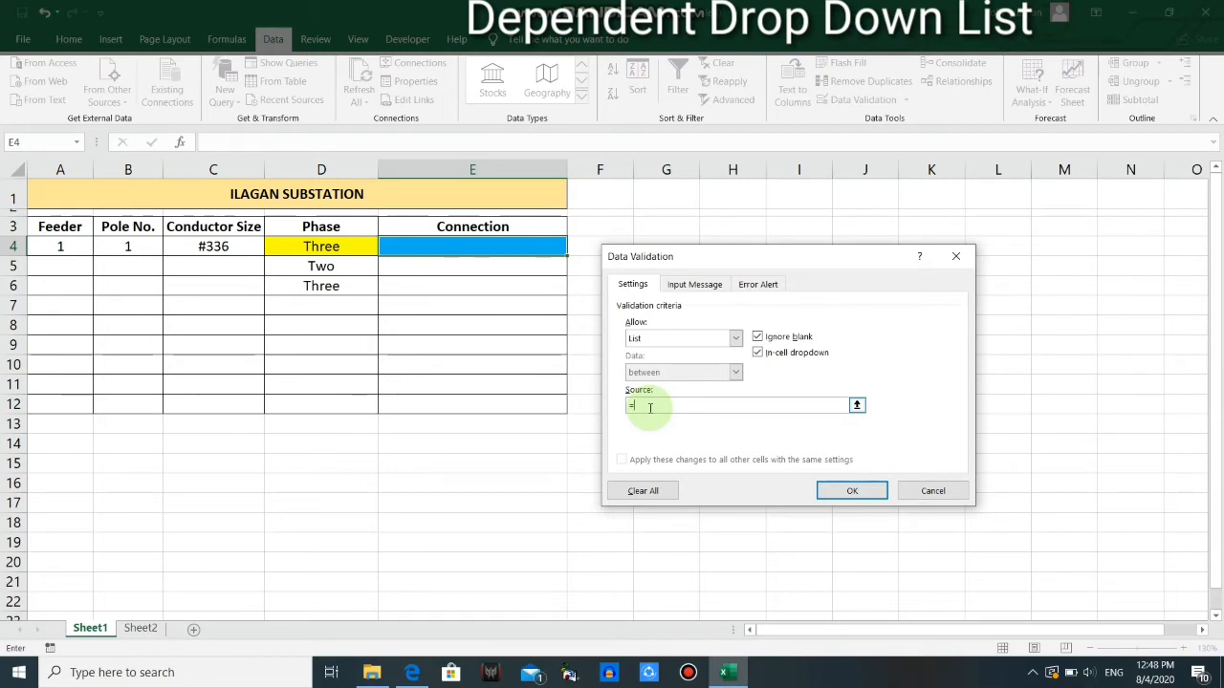
pyautogui.write('indi')
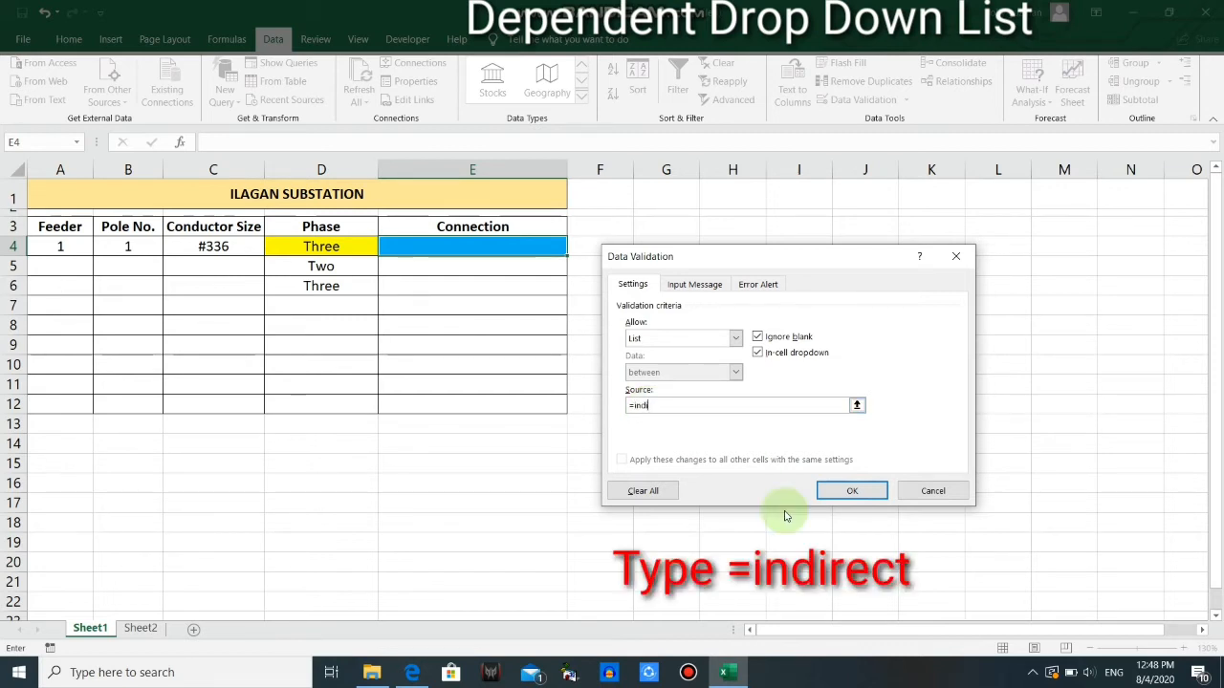
pyautogui.write('rect(')
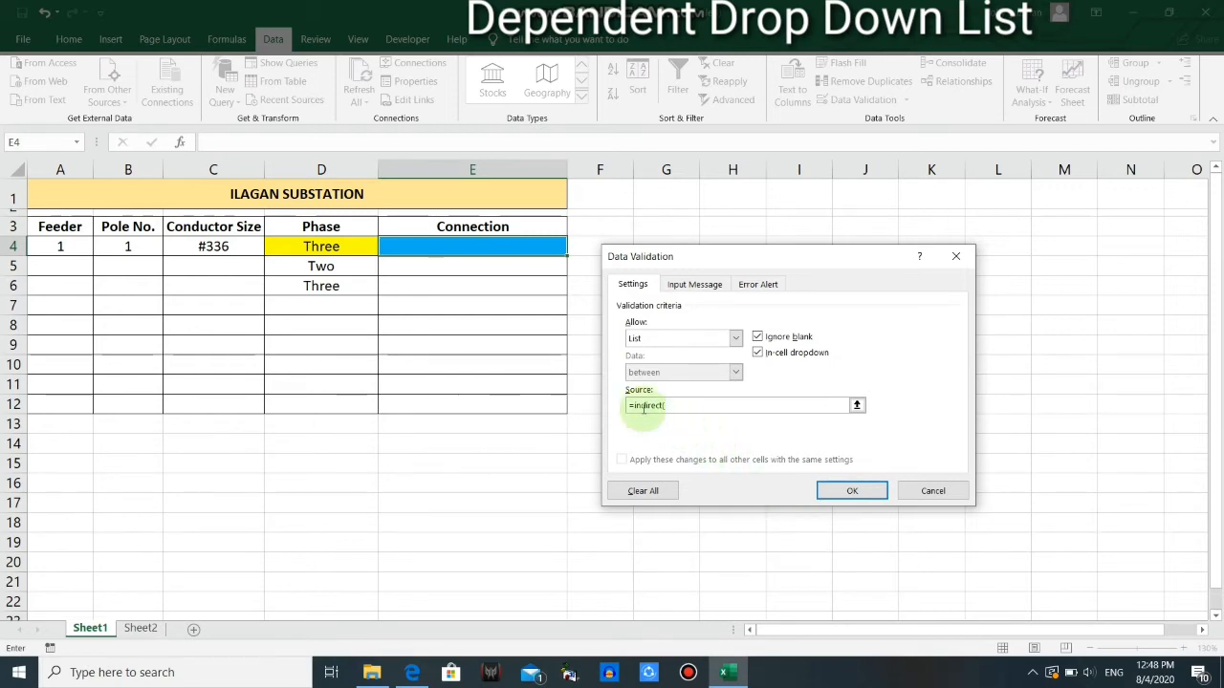
pyautogui.click(315, 246)
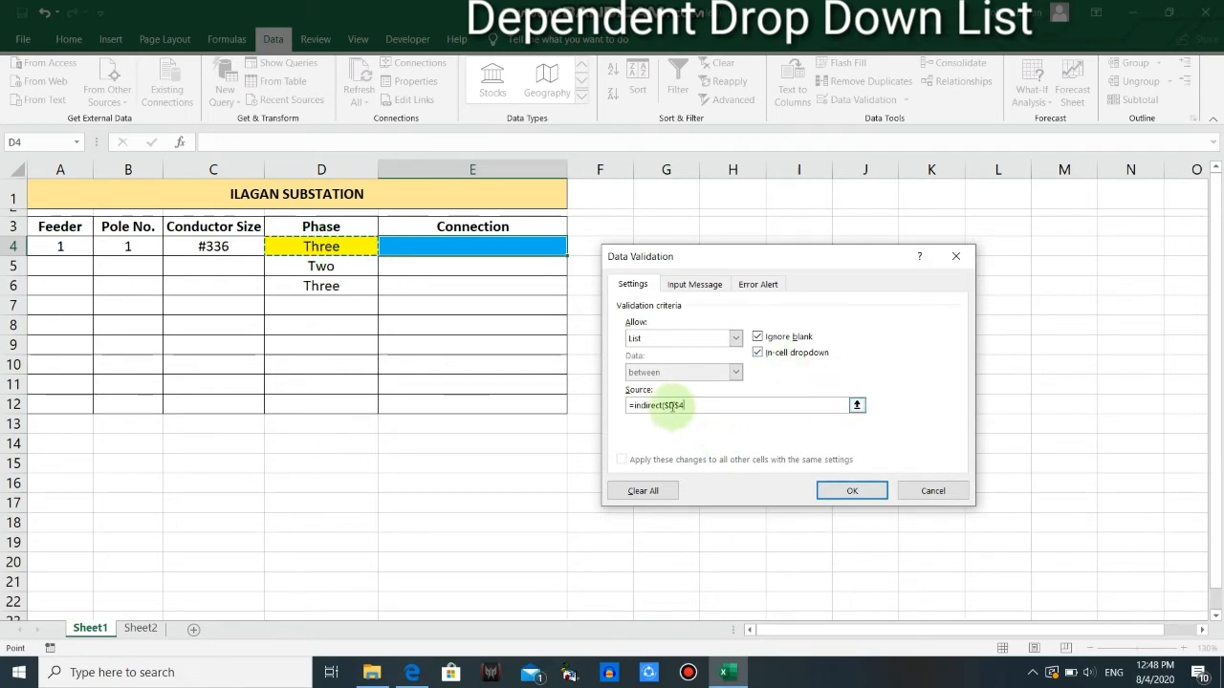
pyautogui.click(669, 406)
pyautogui.press('BackSpace')
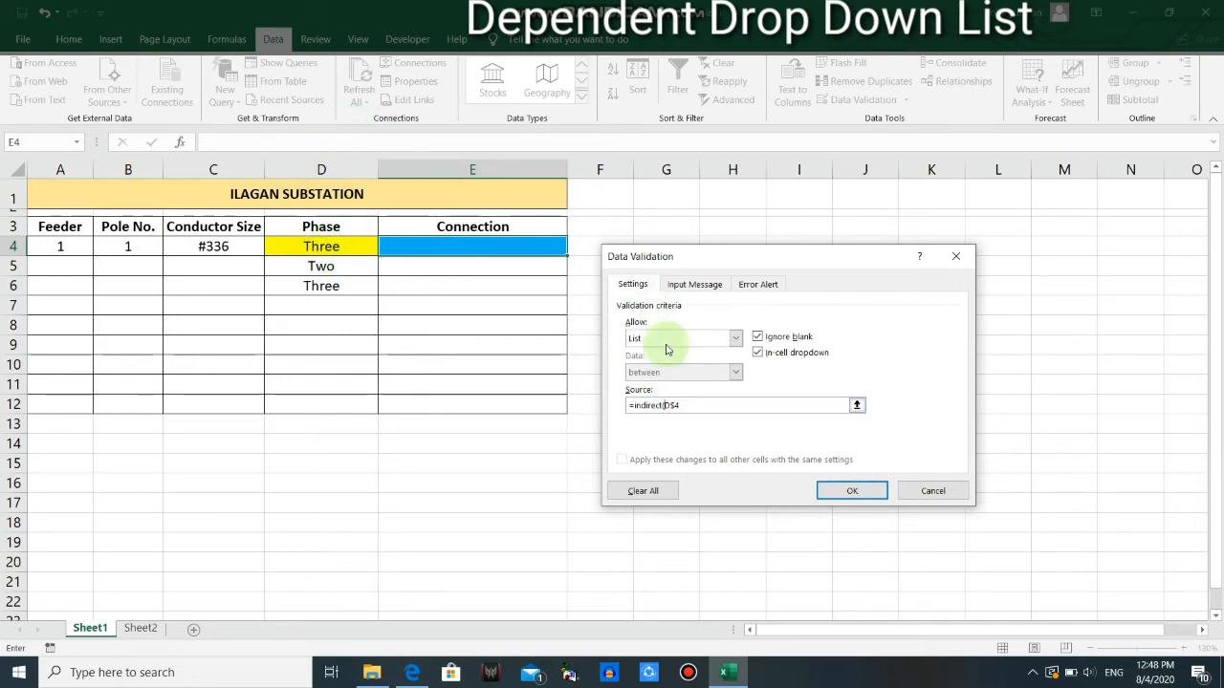
pyautogui.click(674, 406)
pyautogui.click(674, 406)
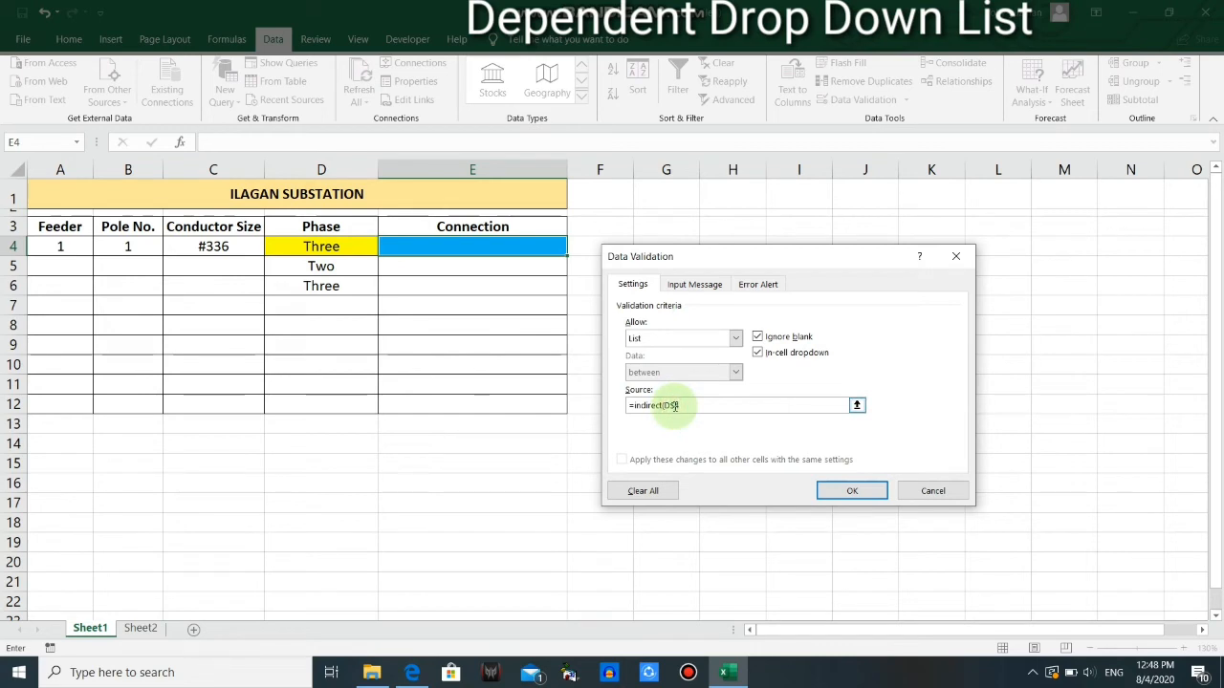
pyautogui.press('BackSpace')
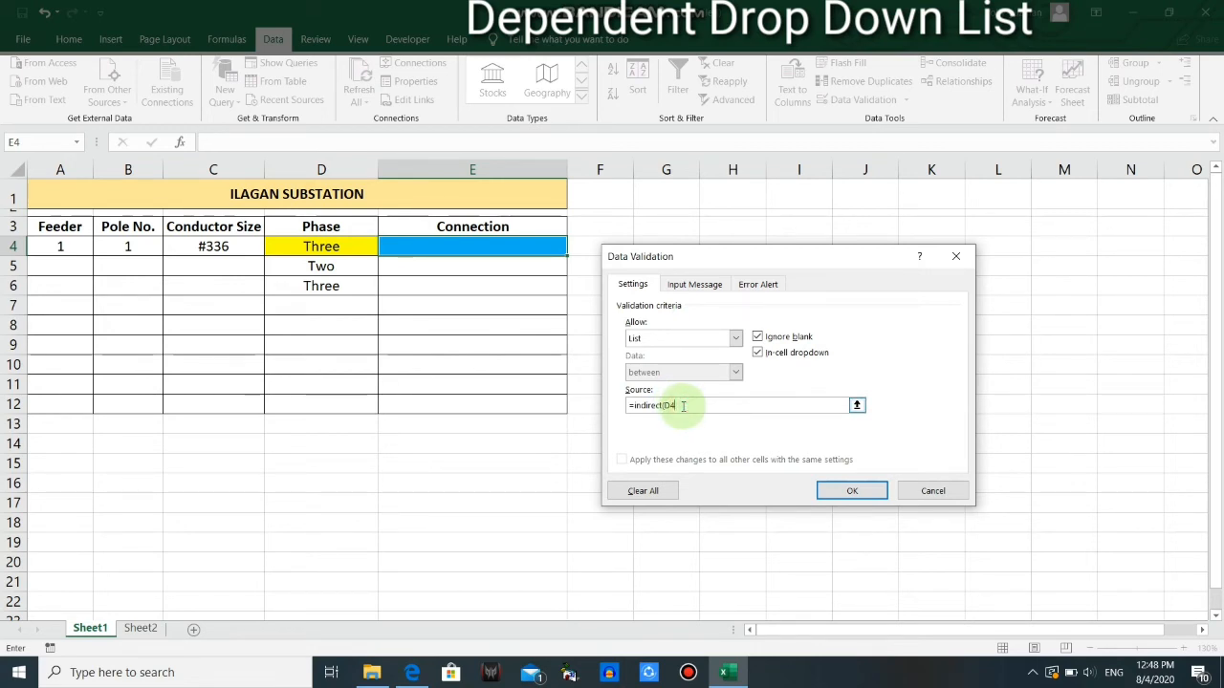
pyautogui.click(851, 492)
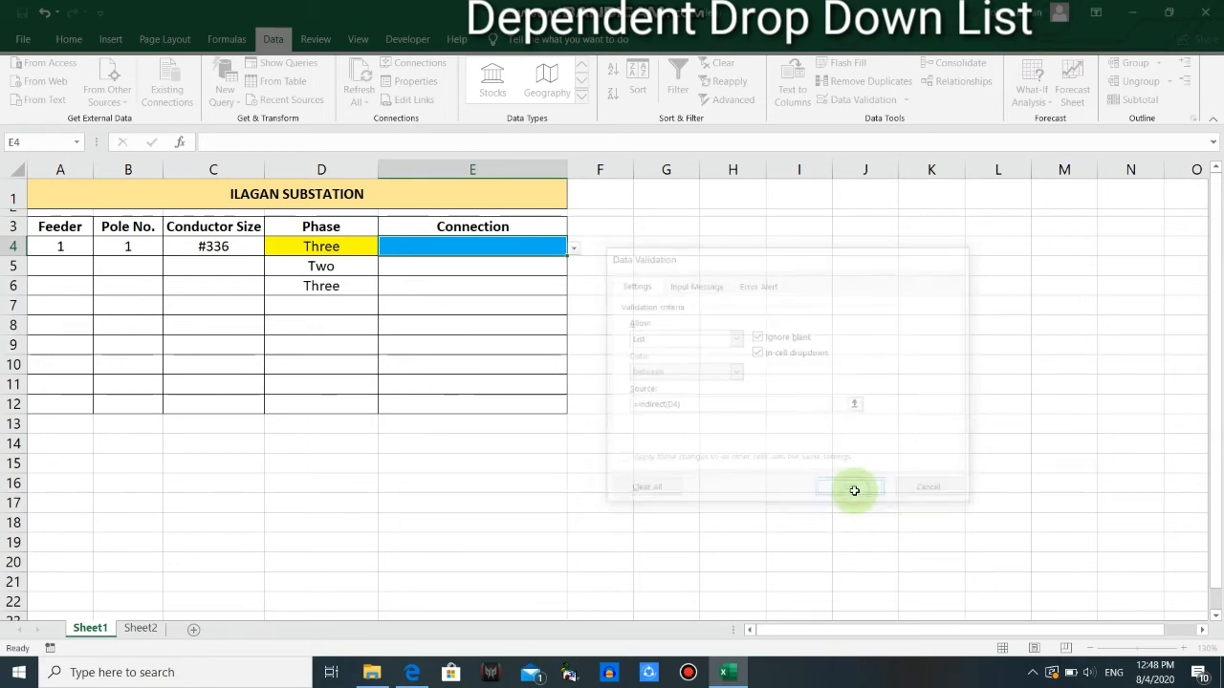
# Set the phase in D4 to Single and compare the options offered in E4 with the Single Phase connections on Sheet2
pyautogui.click(346, 245)
pyautogui.click(386, 249)
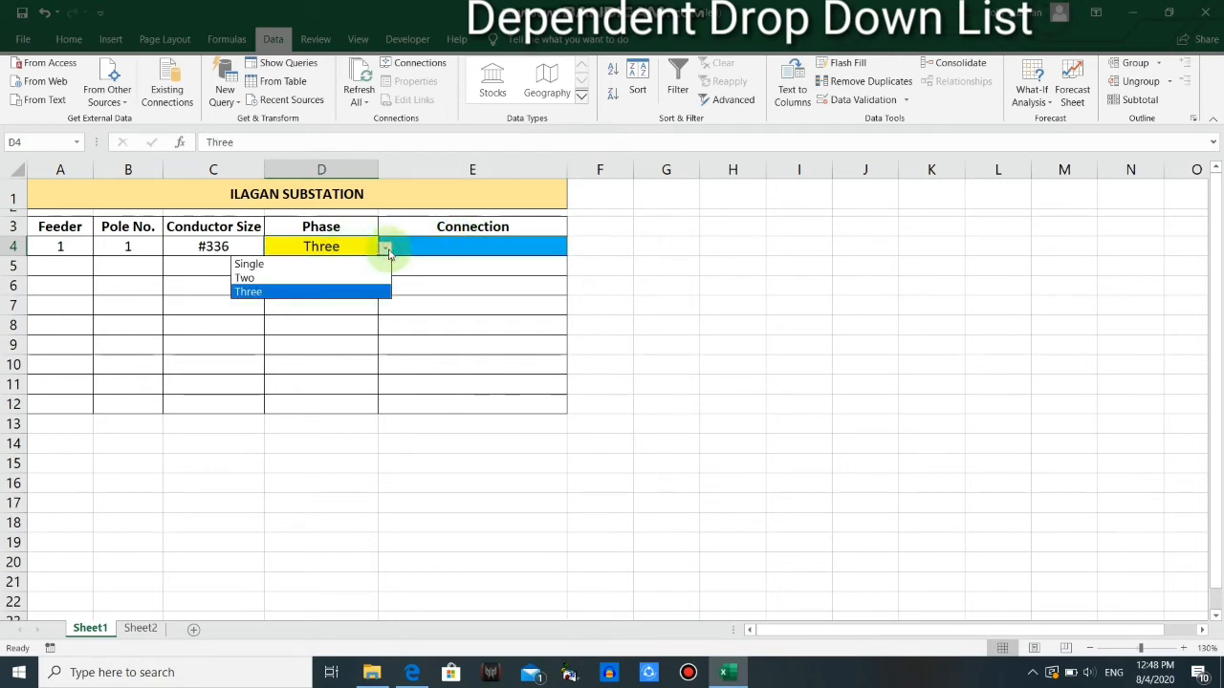
pyautogui.click(256, 265)
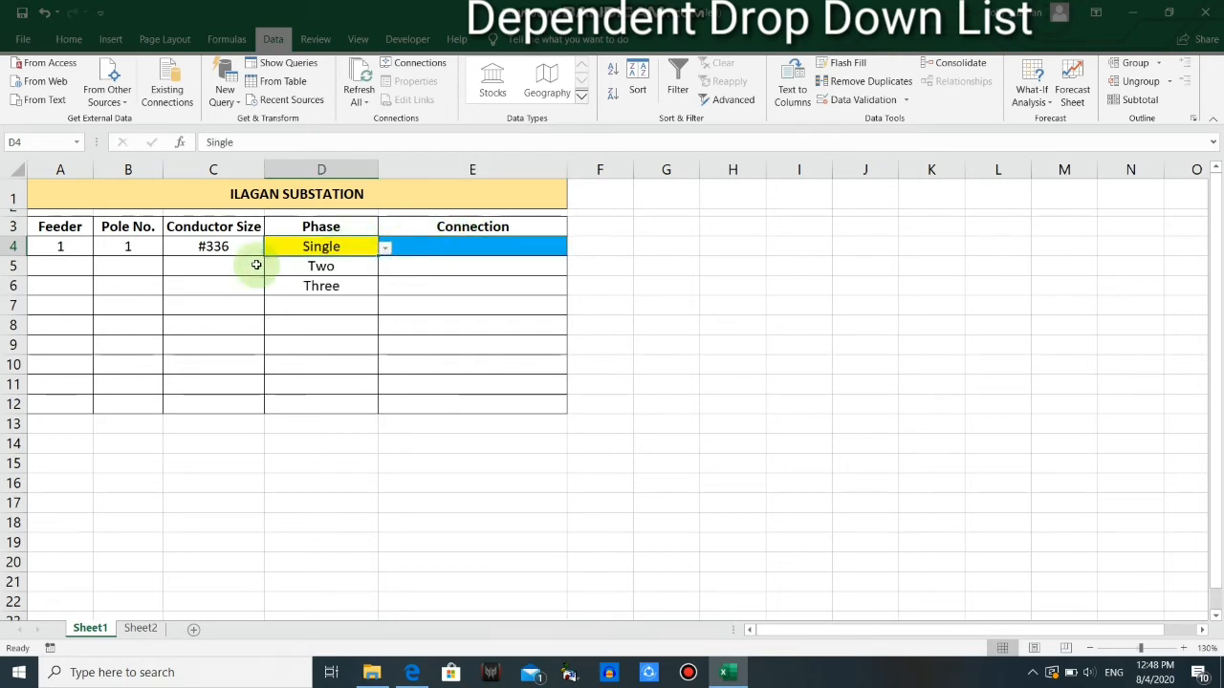
pyautogui.click(536, 246)
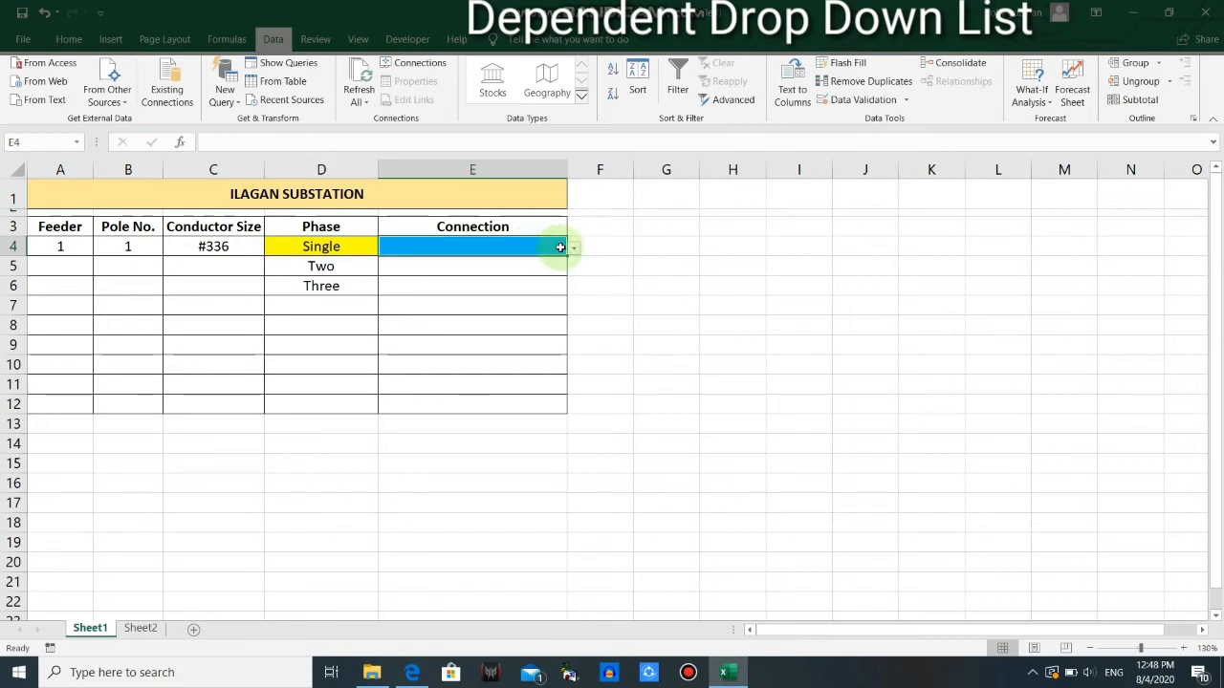
pyautogui.click(141, 628)
pyautogui.moveTo(47, 198); pyautogui.dragTo(49, 230)
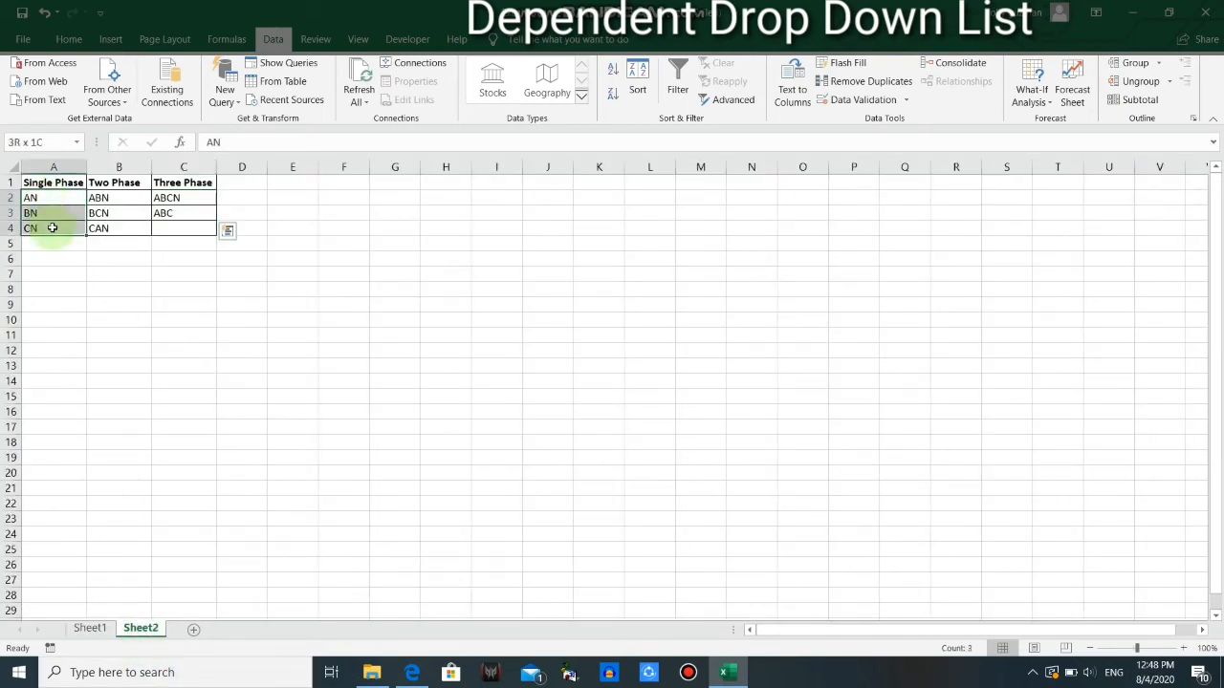
pyautogui.click(90, 628)
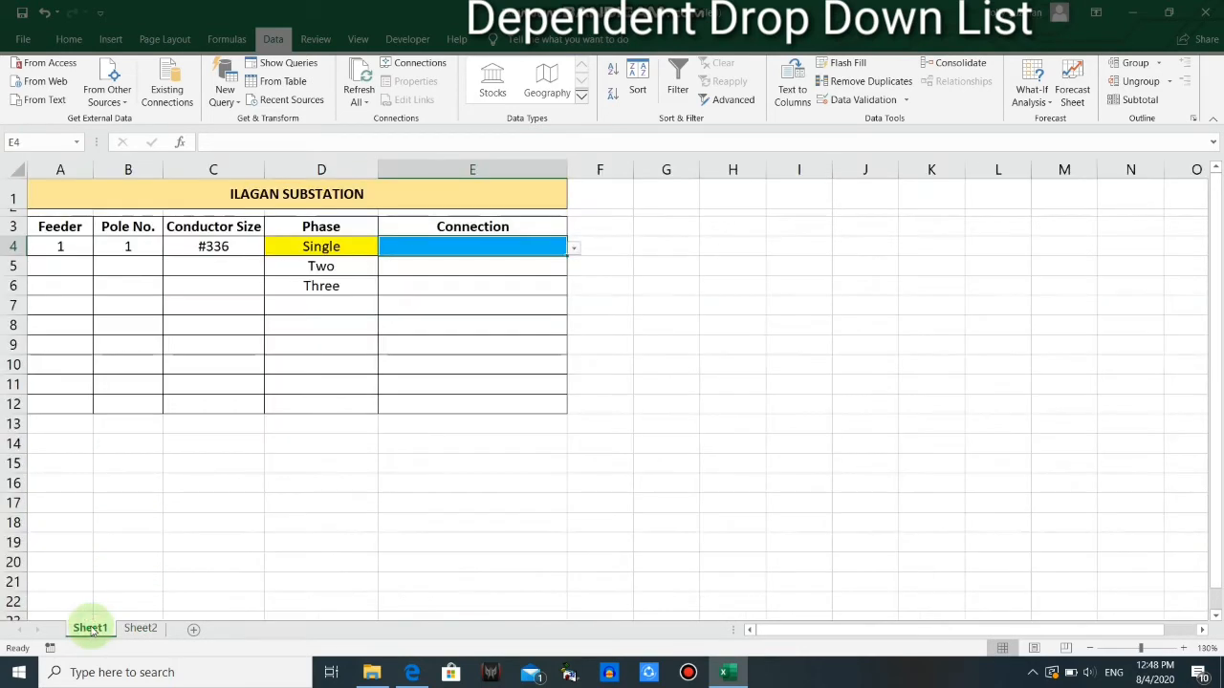
pyautogui.click(575, 250)
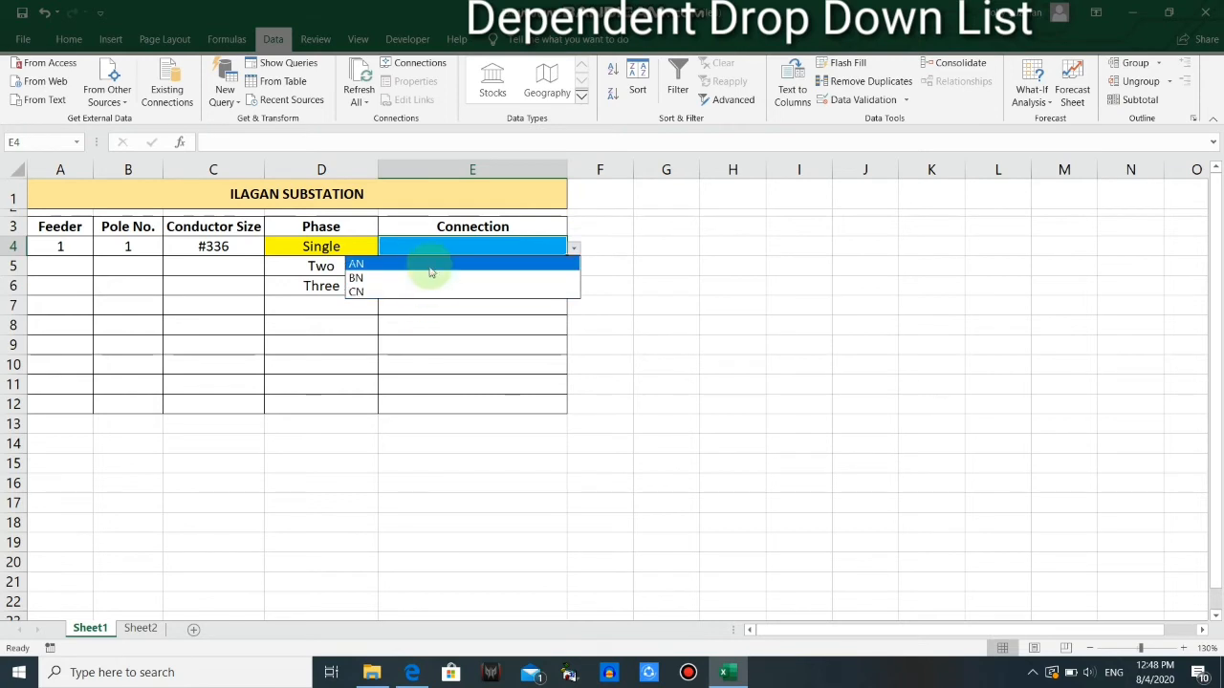
# Set the phase in D4 to Two and compare the options offered in E4 with the Two Phase connections on Sheet2
pyautogui.click(321, 246)
pyautogui.click(321, 246)
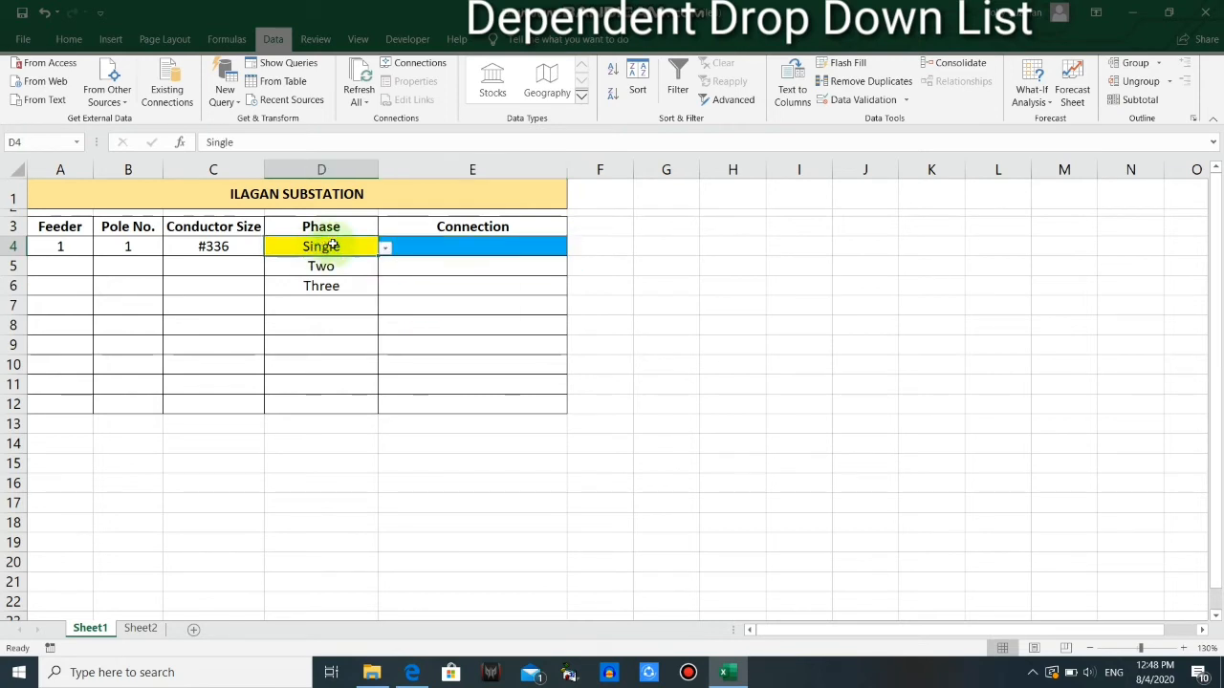
pyautogui.click(385, 250)
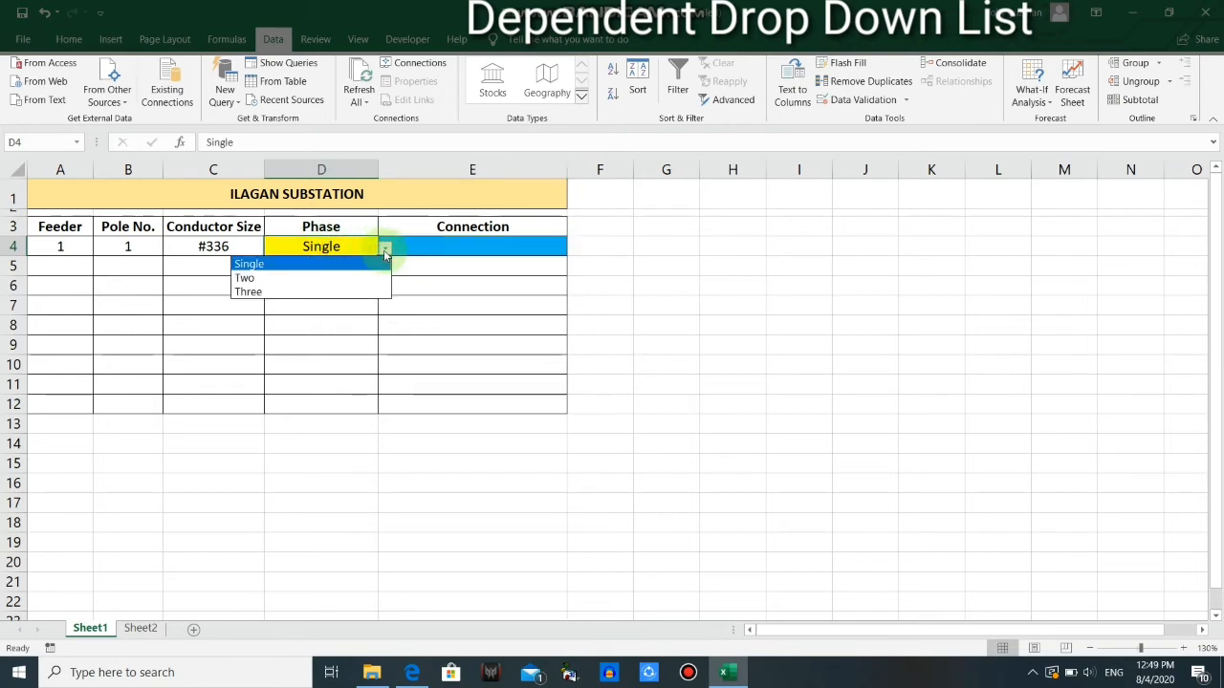
pyautogui.click(247, 278)
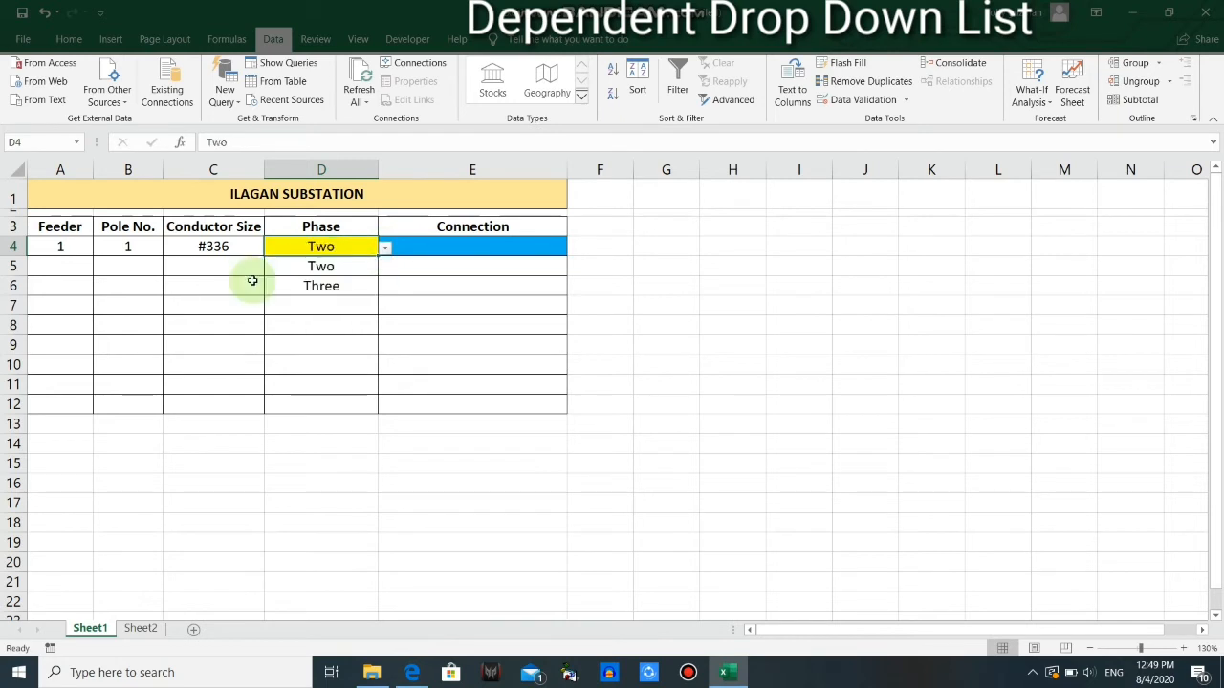
pyautogui.click(488, 242)
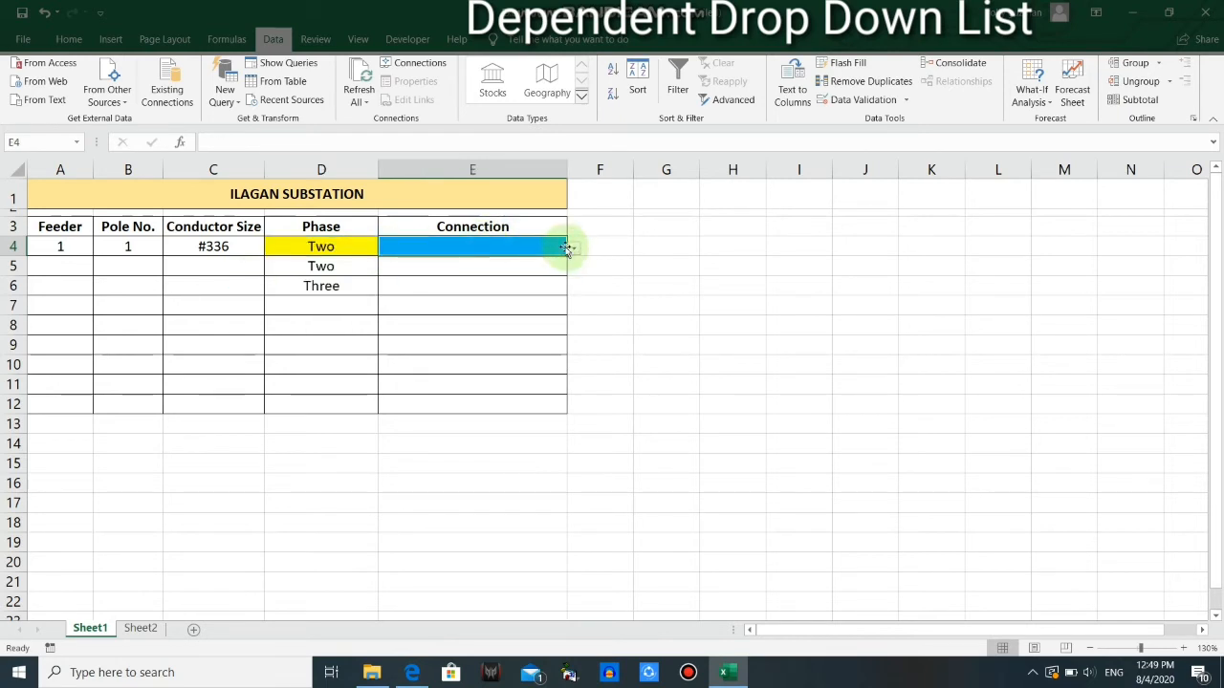
pyautogui.click(139, 628)
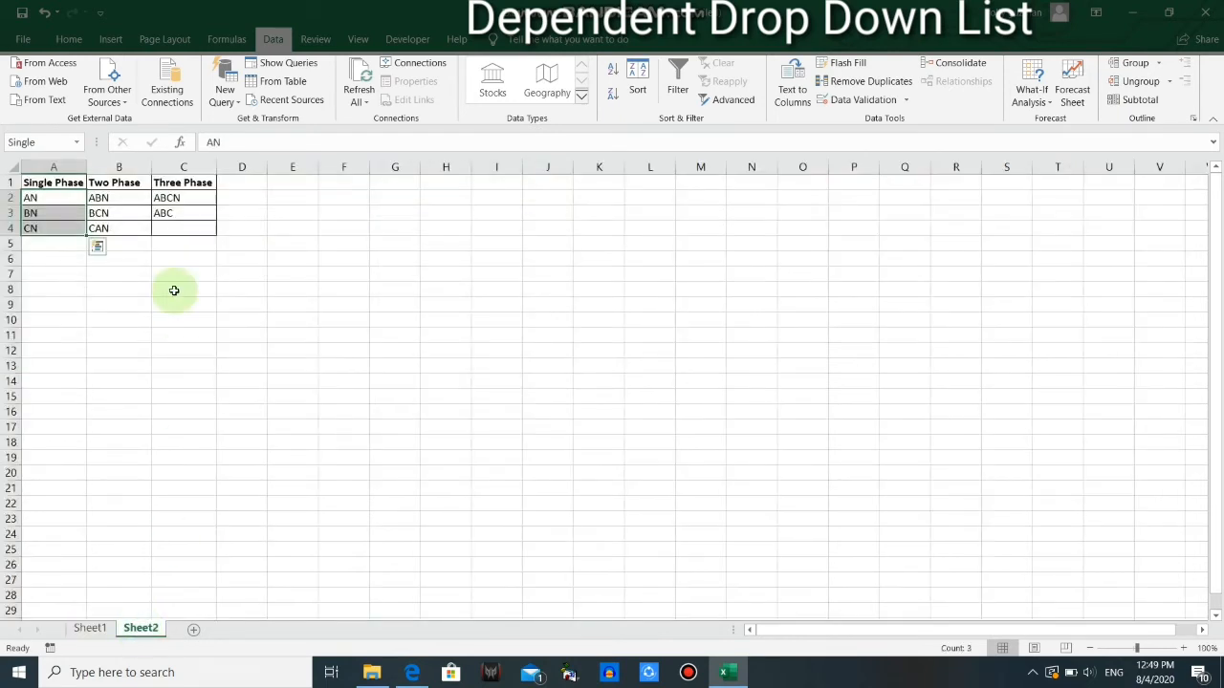
pyautogui.moveTo(120, 197); pyautogui.dragTo(121, 228)
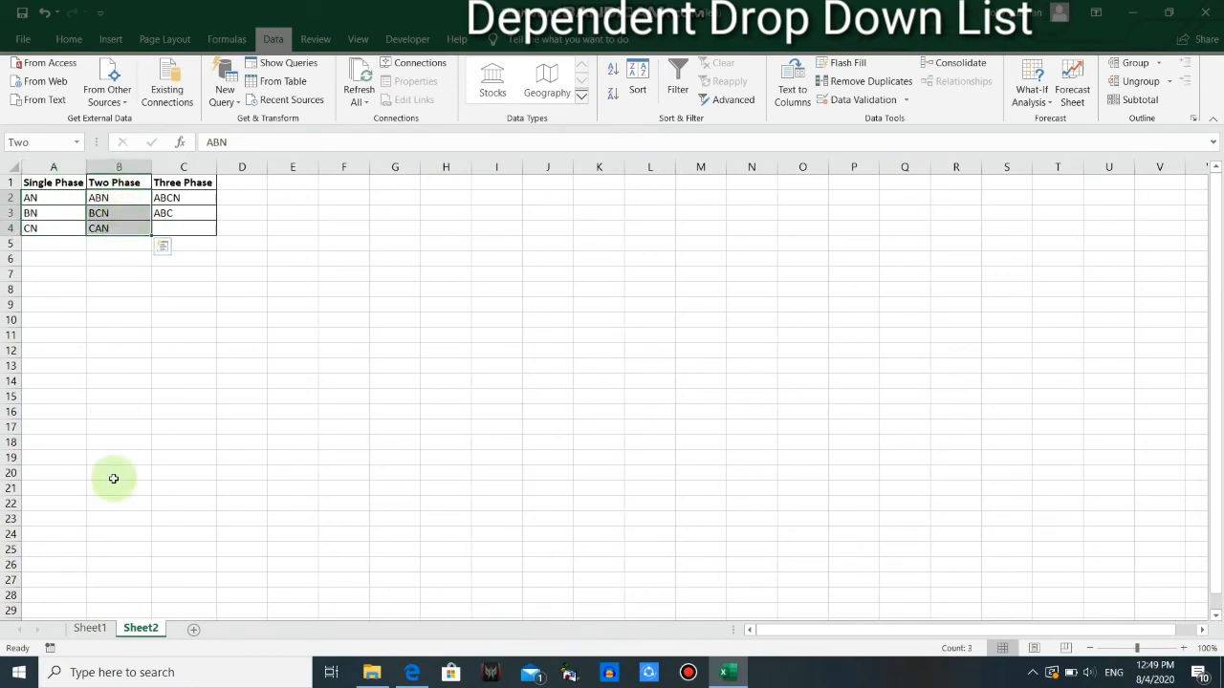
pyautogui.click(90, 628)
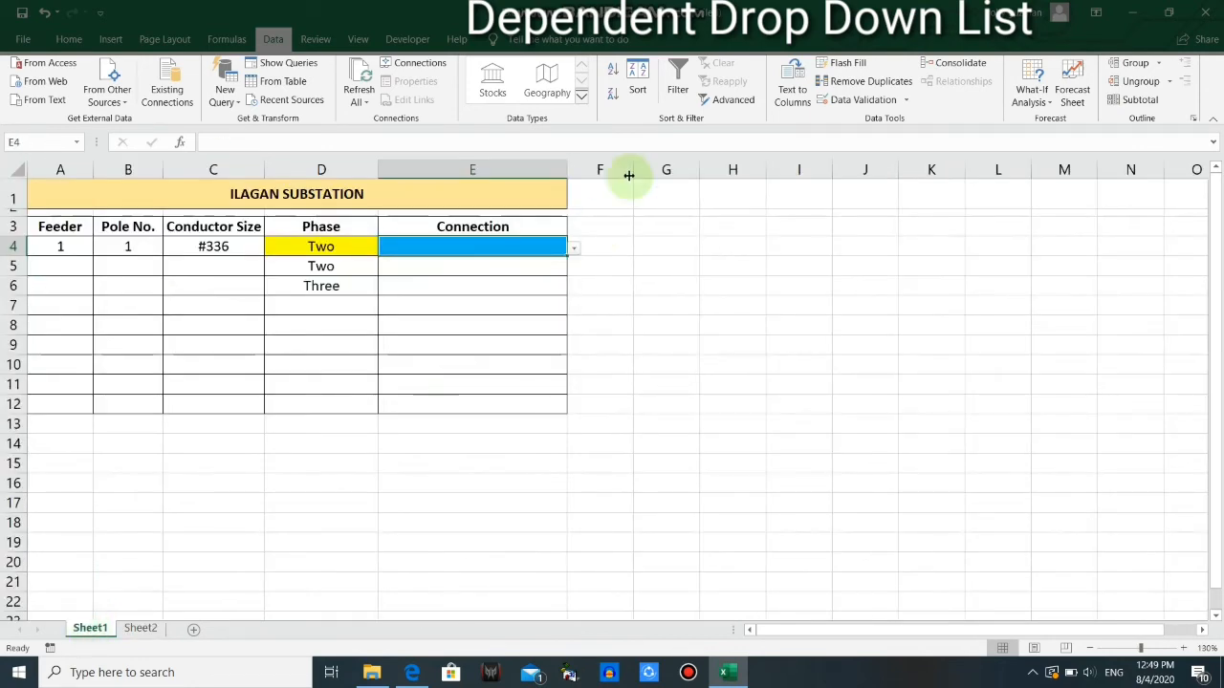
pyautogui.click(575, 250)
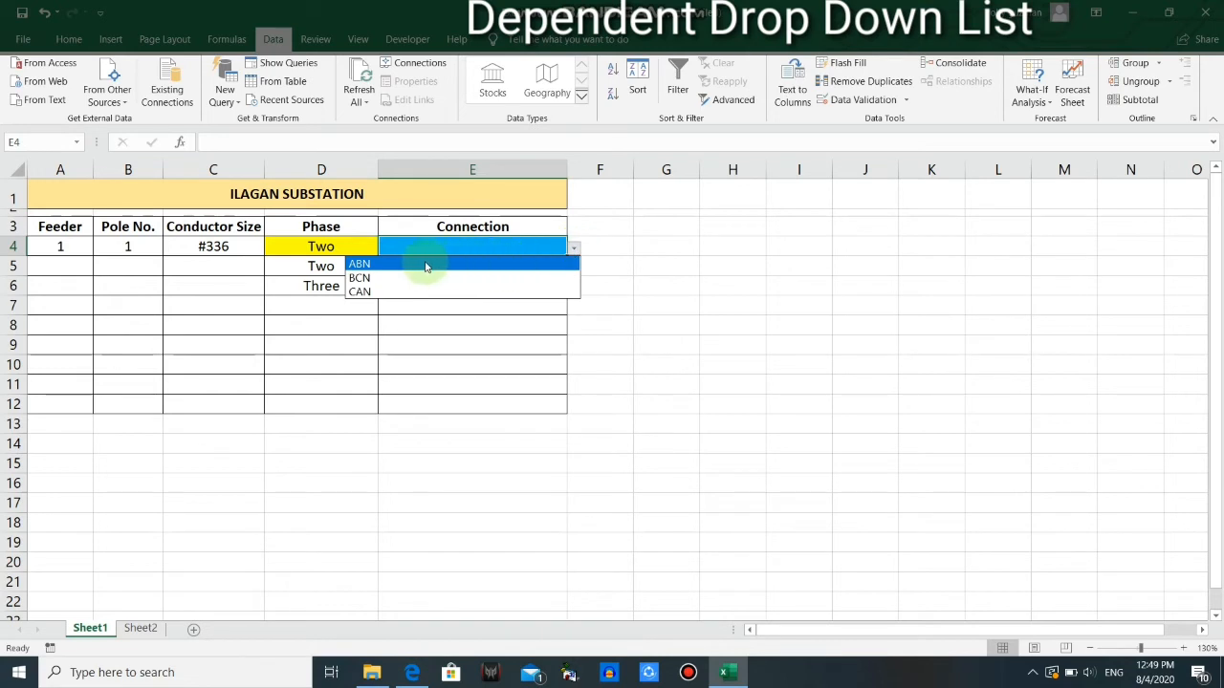
# Set the phase in D4 to Three and compare the options offered in E4 with the Three Phase connections on Sheet2
pyautogui.click(350, 248)
pyautogui.click(350, 247)
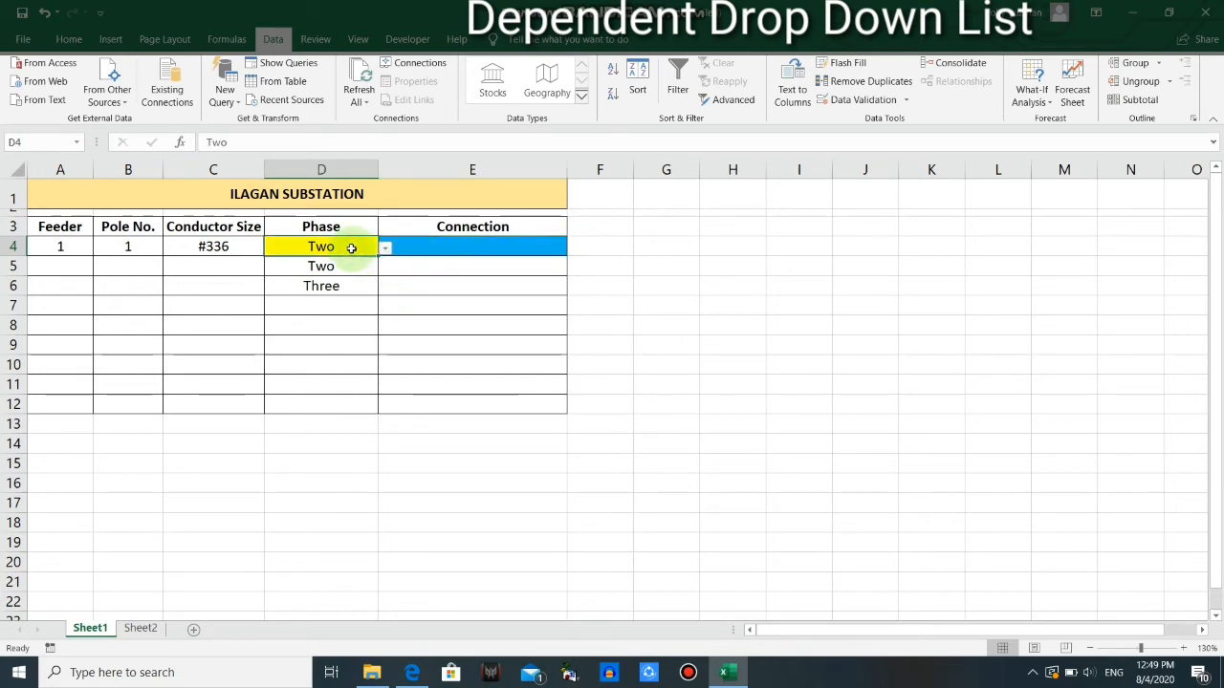
pyautogui.click(384, 249)
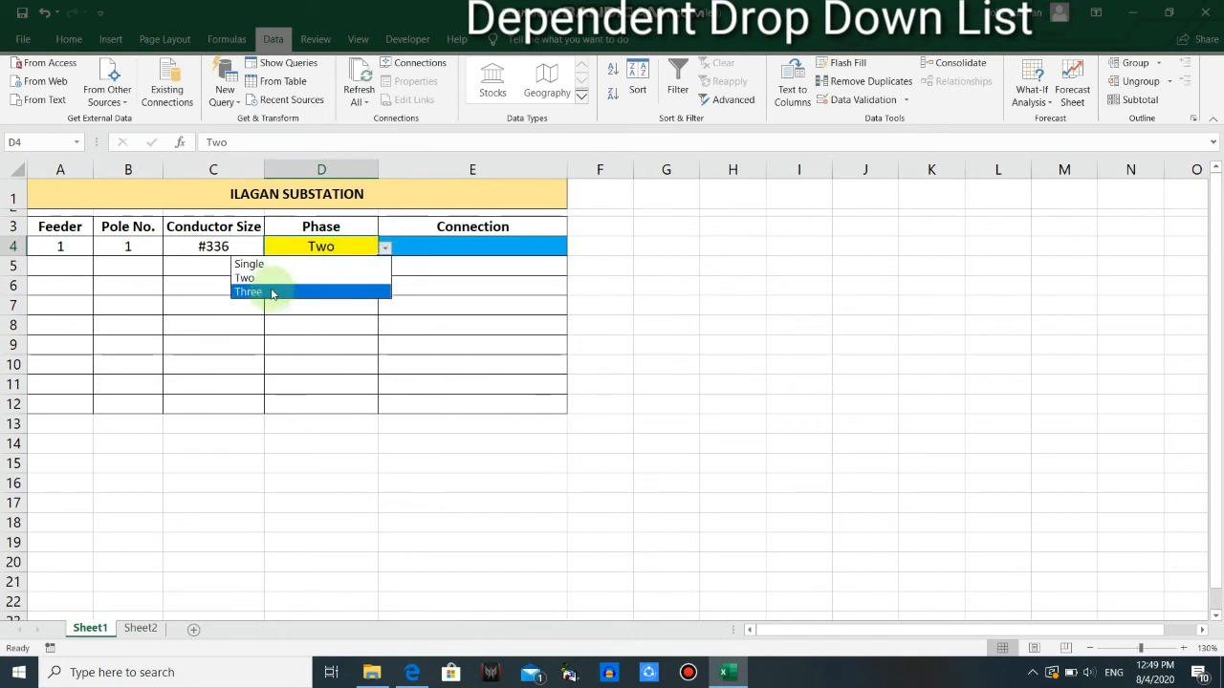
pyautogui.click(271, 292)
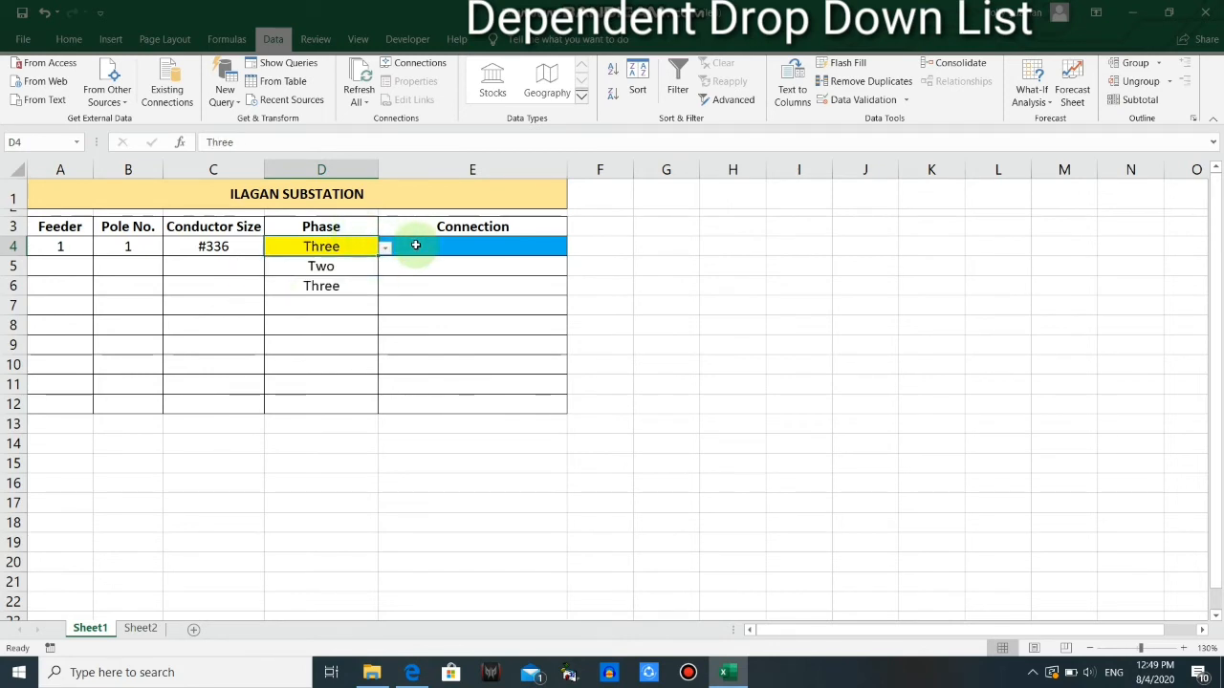
pyautogui.click(449, 247)
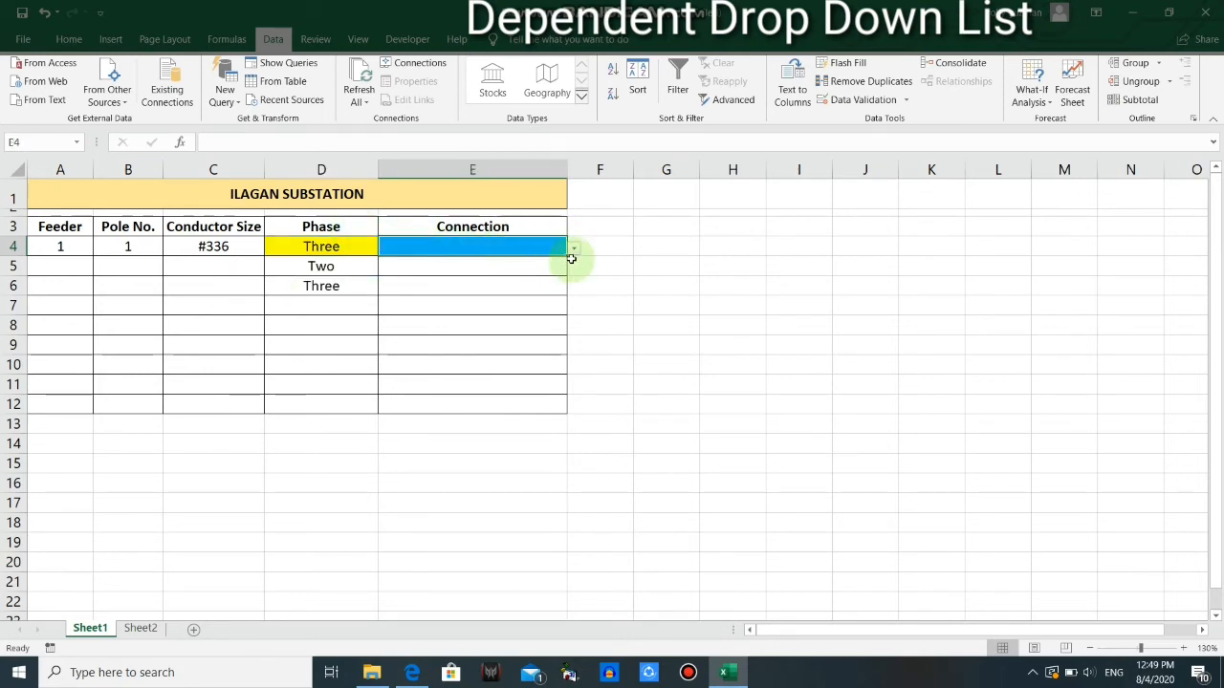
pyautogui.click(139, 628)
pyautogui.moveTo(180, 197); pyautogui.dragTo(183, 229)
pyautogui.click(89, 628)
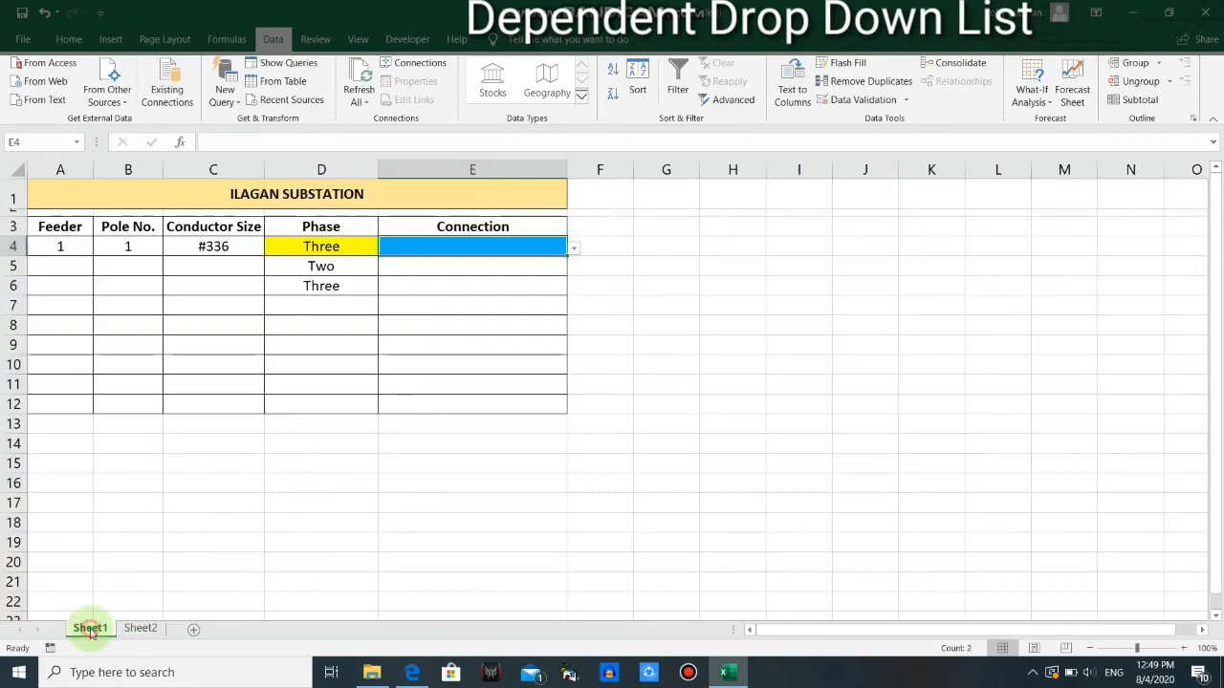
pyautogui.click(574, 248)
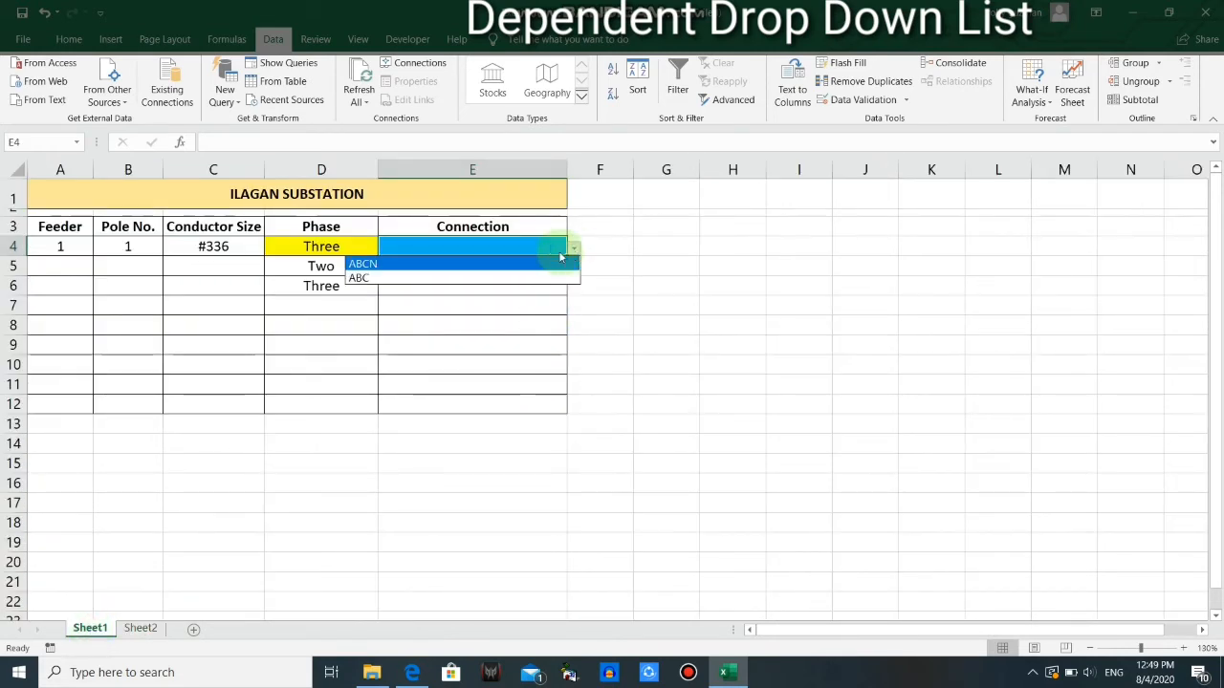
pyautogui.click(599, 256)
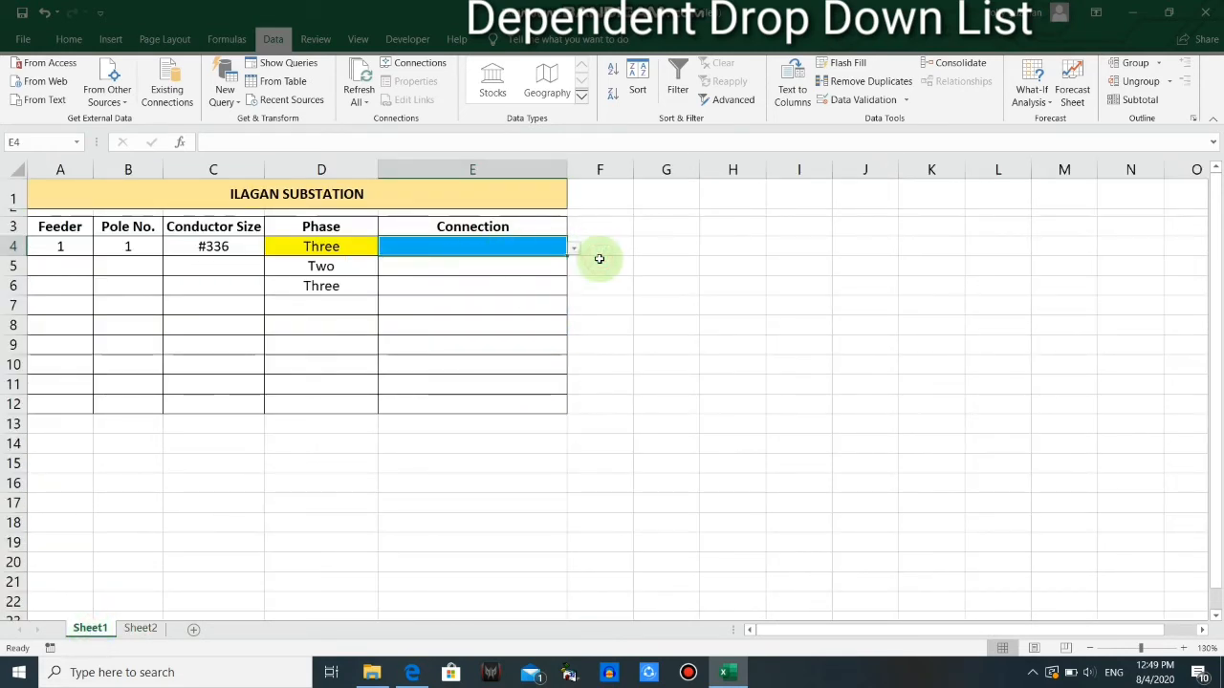
# Clear the phase entries in D5:D6 on Sheet1
pyautogui.click(334, 270)
pyautogui.moveTo(334, 271); pyautogui.dragTo(335, 296)
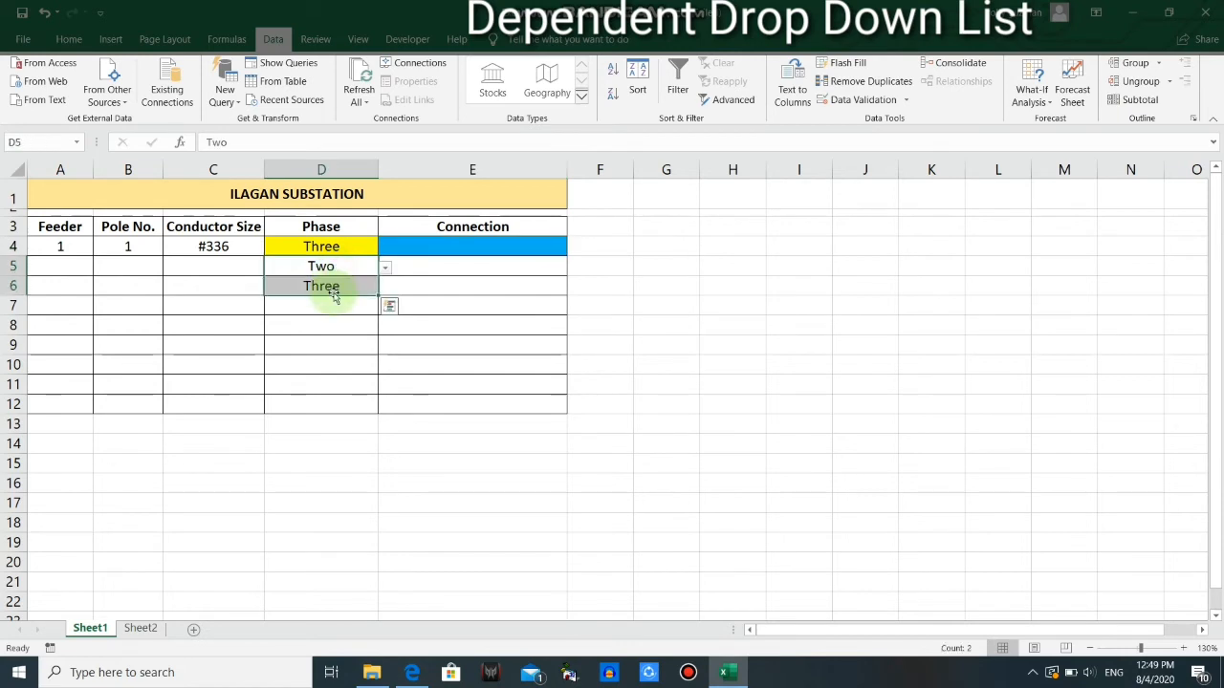
pyautogui.press('Delete')
# Copy the phase cell D4 and paste only its validation into D5:D12 with Paste Special
pyautogui.click(308, 242)
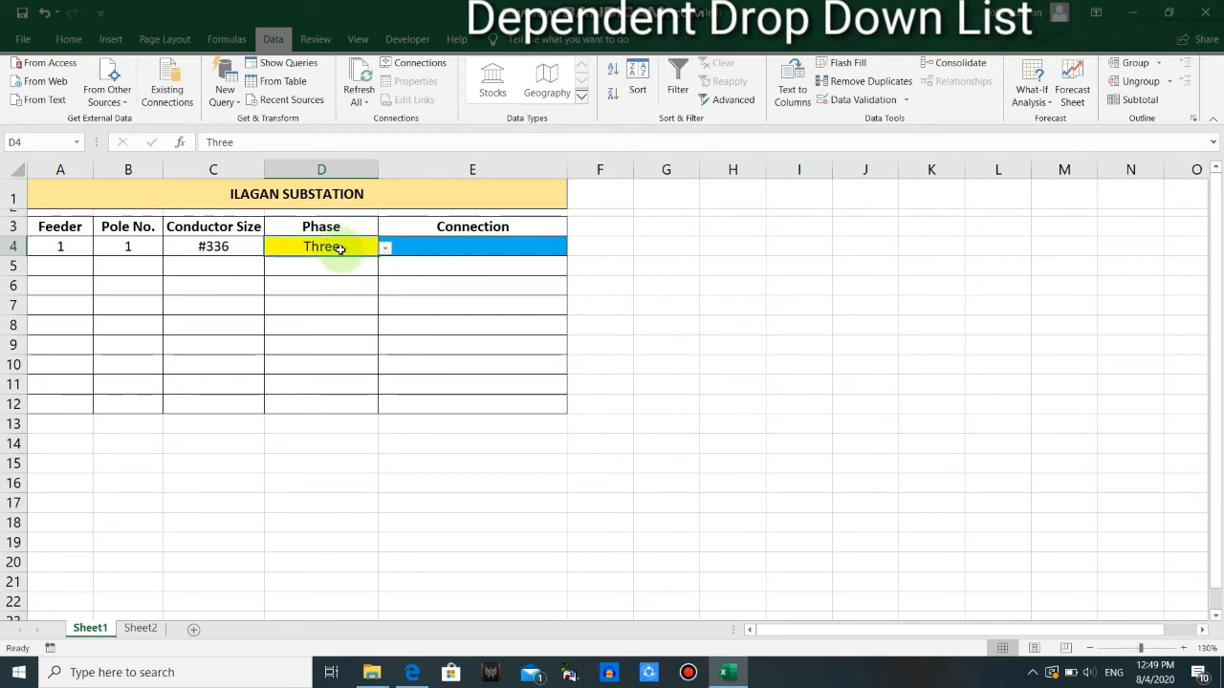
pyautogui.moveTo(322, 265); pyautogui.dragTo(325, 410)
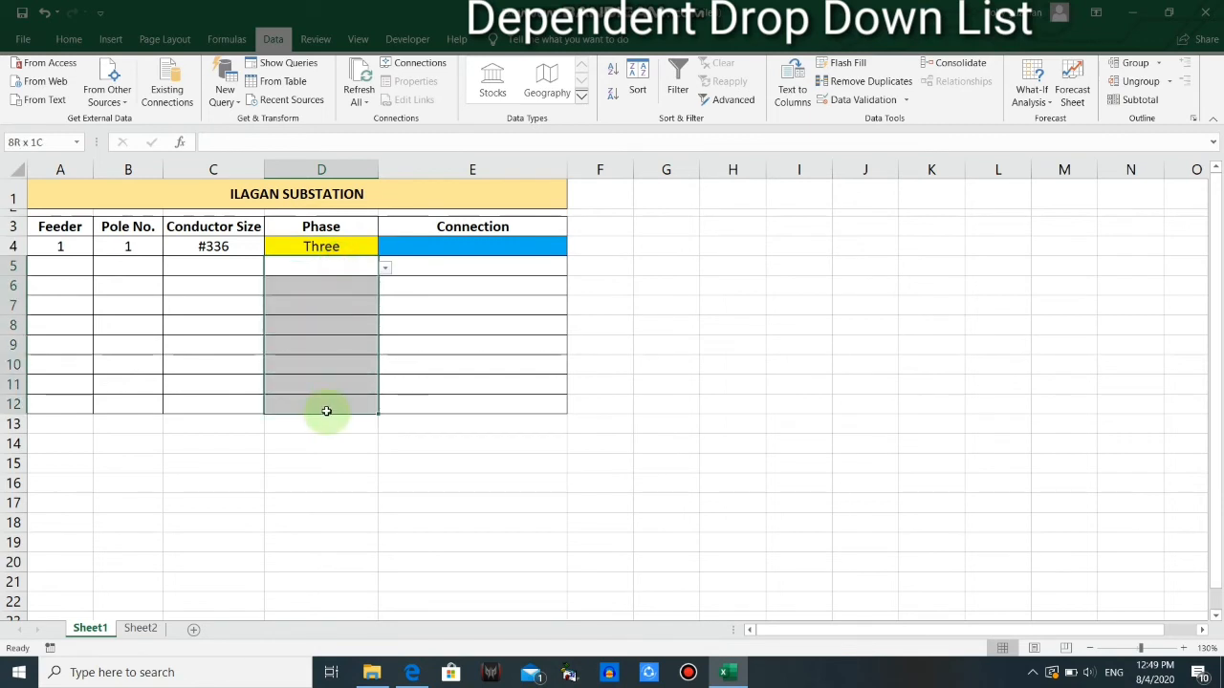
pyautogui.click(345, 247)
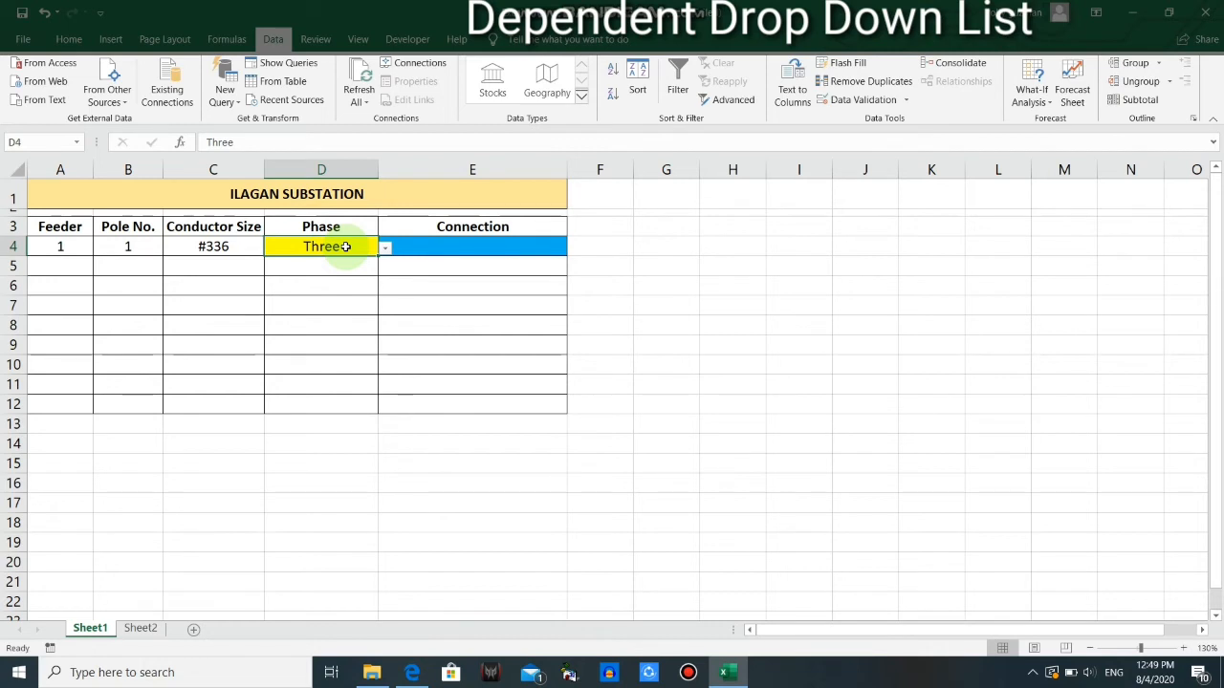
pyautogui.hotkey('ctrl', 'c')
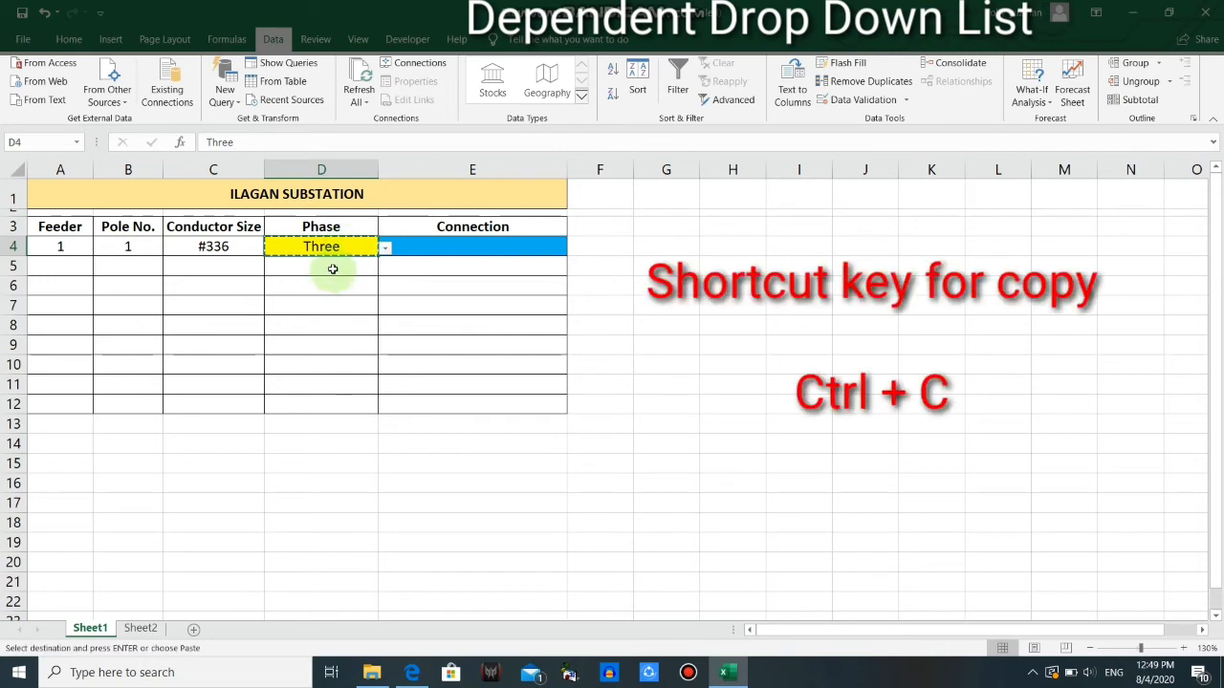
pyautogui.moveTo(332, 268); pyautogui.dragTo(332, 399)
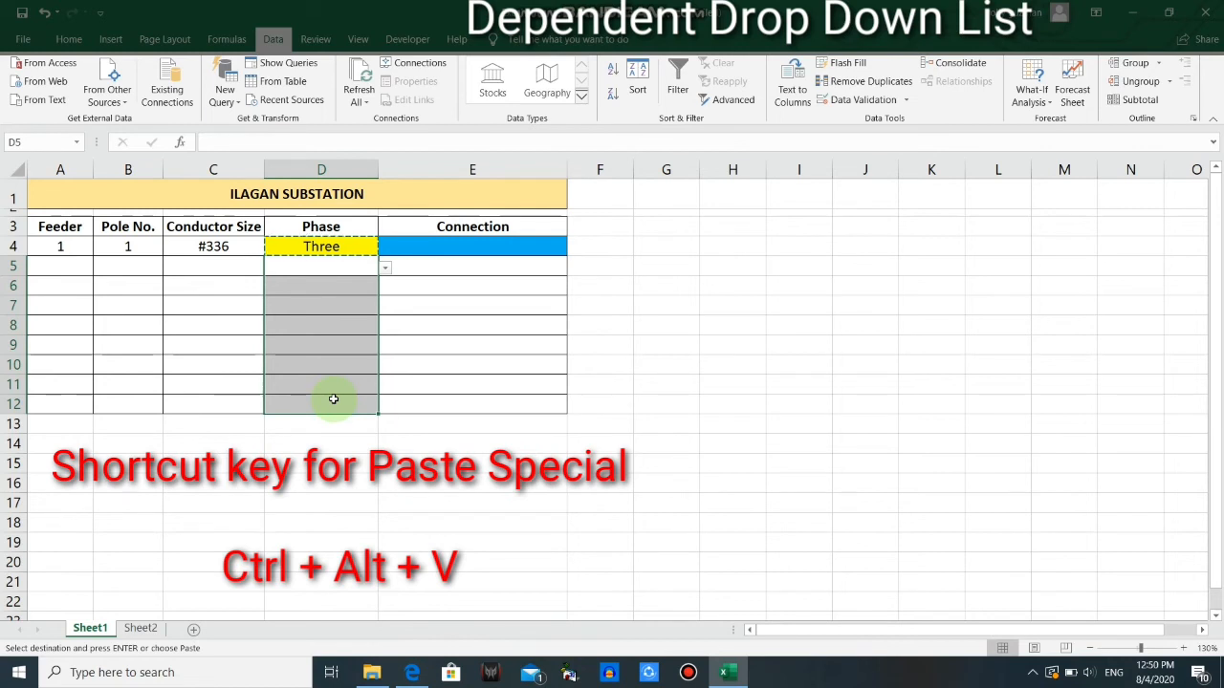
pyautogui.hotkey('ctrl', 'alt', 'v')
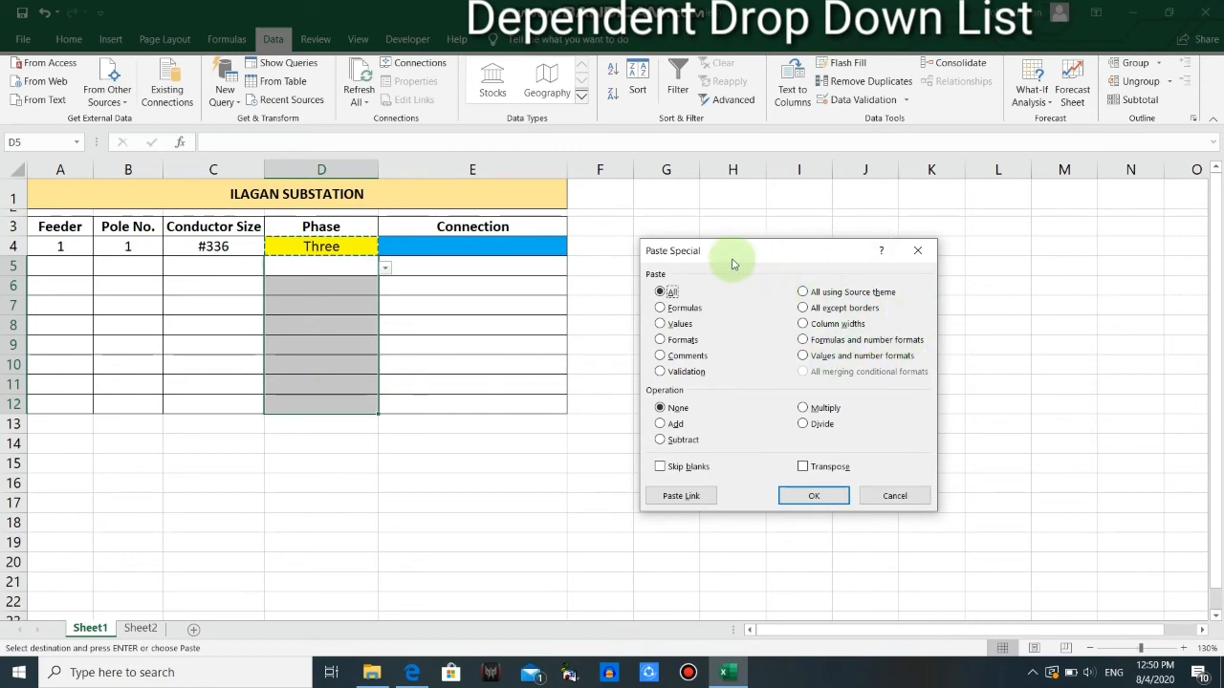
pyautogui.click(660, 372)
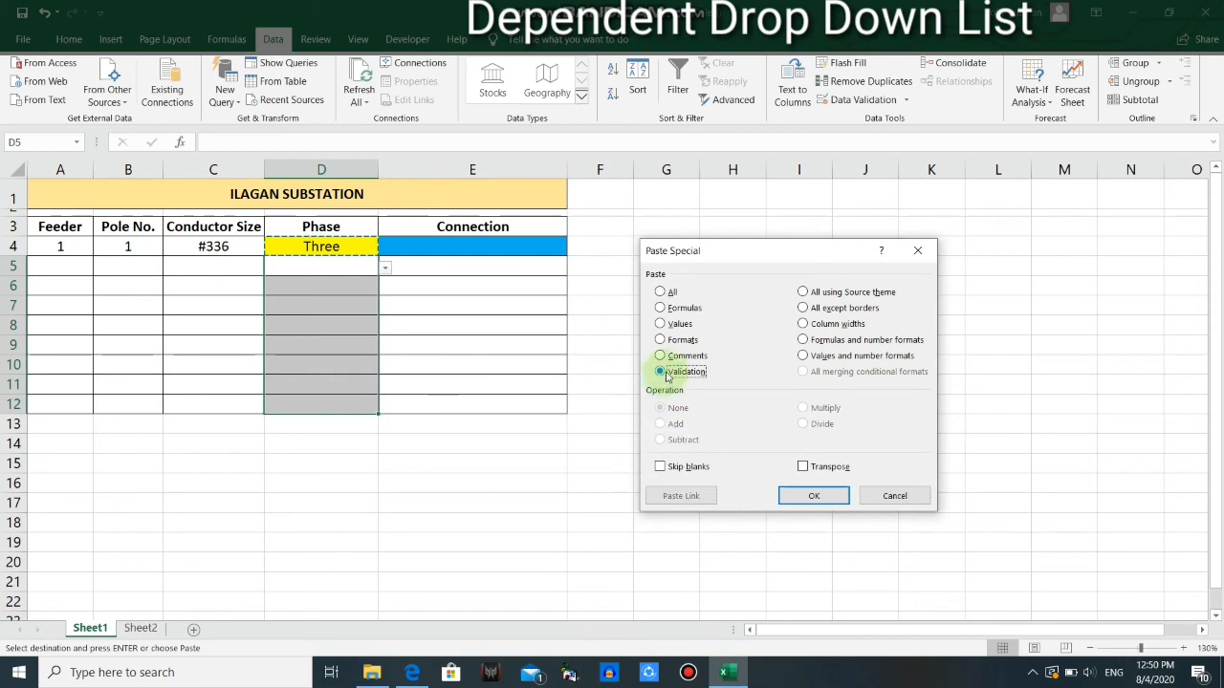
pyautogui.click(811, 497)
# Check the phase options offered by the drop-down lists in D5 and D6
pyautogui.click(385, 268)
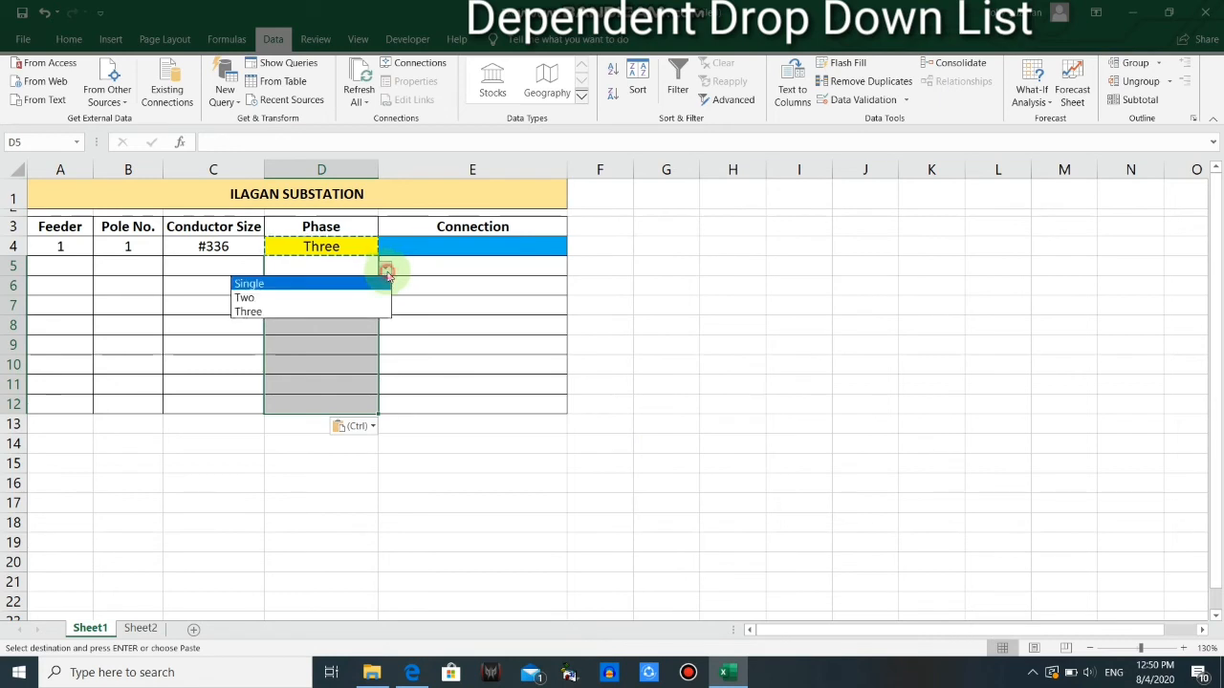
pyautogui.click(362, 264)
pyautogui.click(361, 284)
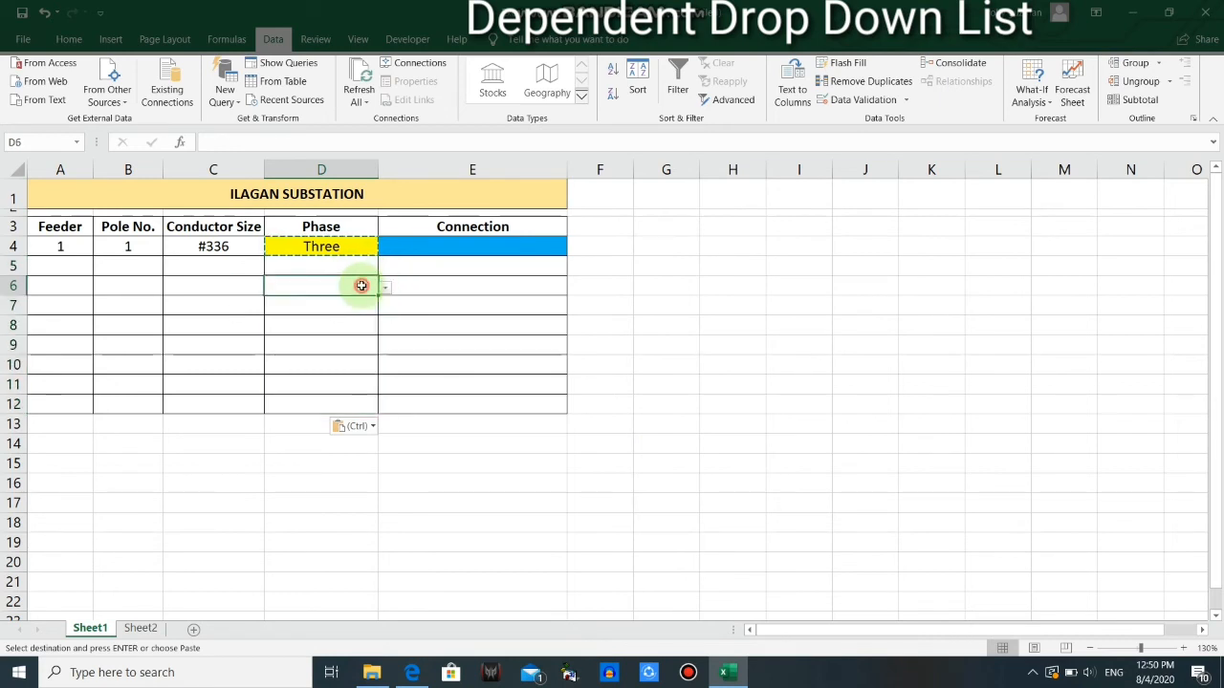
pyautogui.click(383, 290)
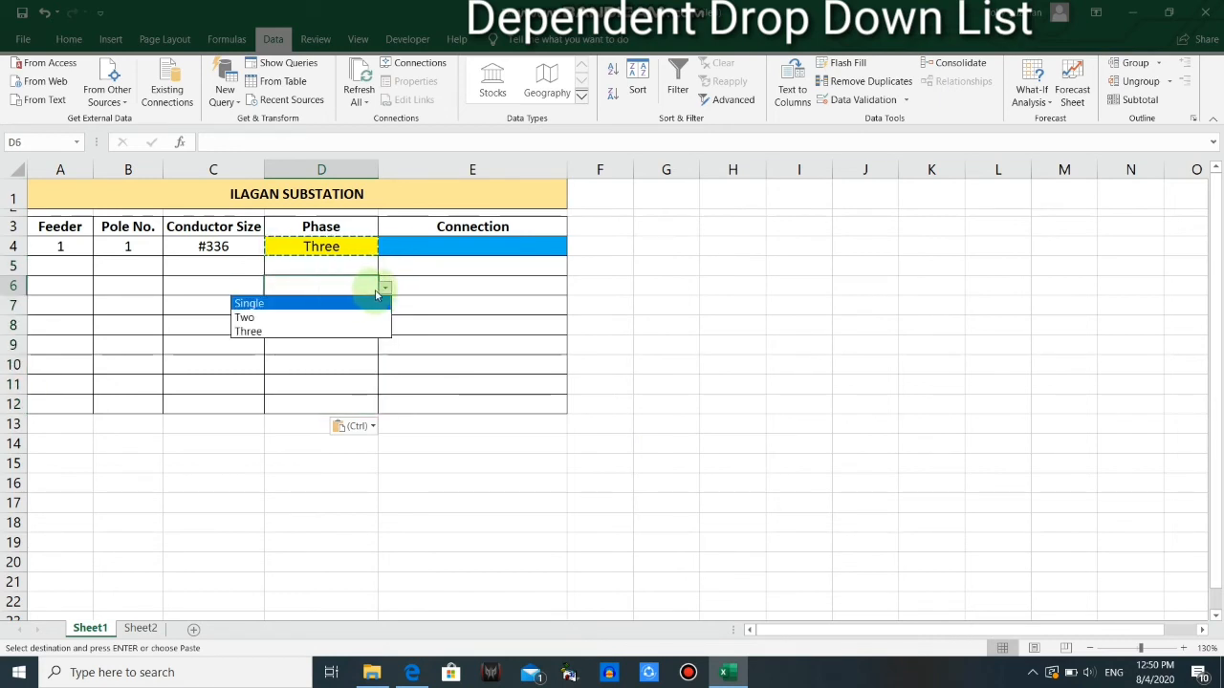
pyautogui.click(384, 287)
# Copy the connection cell E4 and paste only its validation into E5:E12 with Paste Special
pyautogui.click(442, 249)
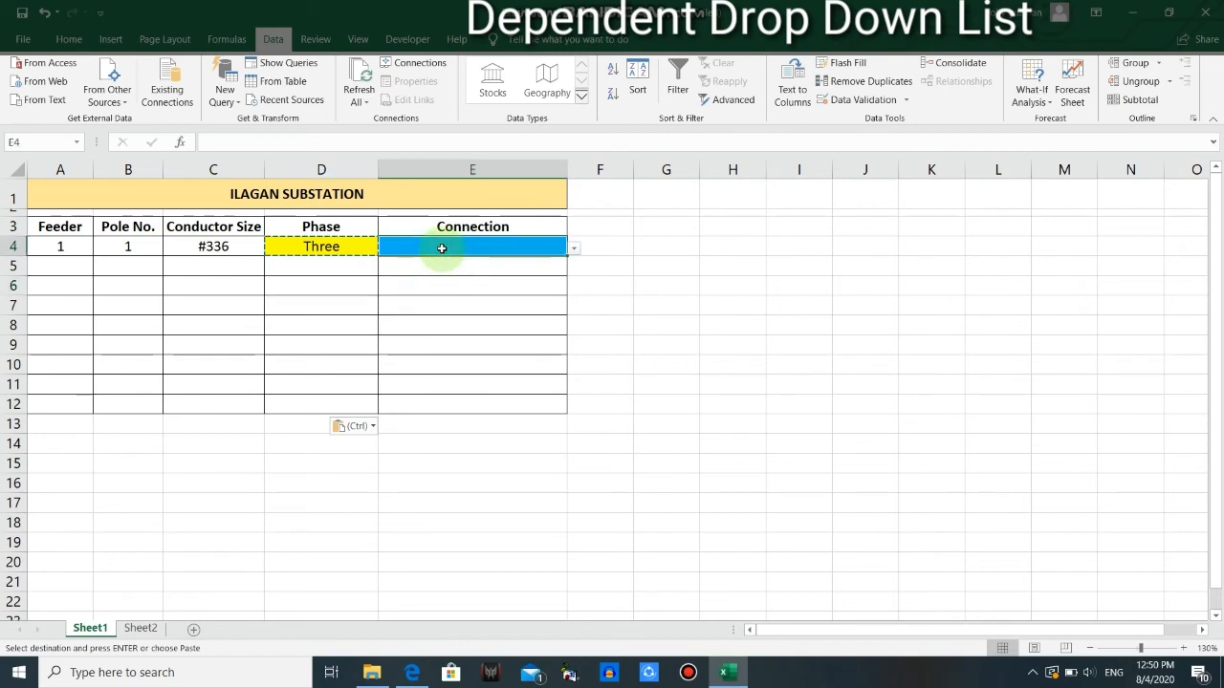
pyautogui.click(574, 248)
pyautogui.click(523, 248)
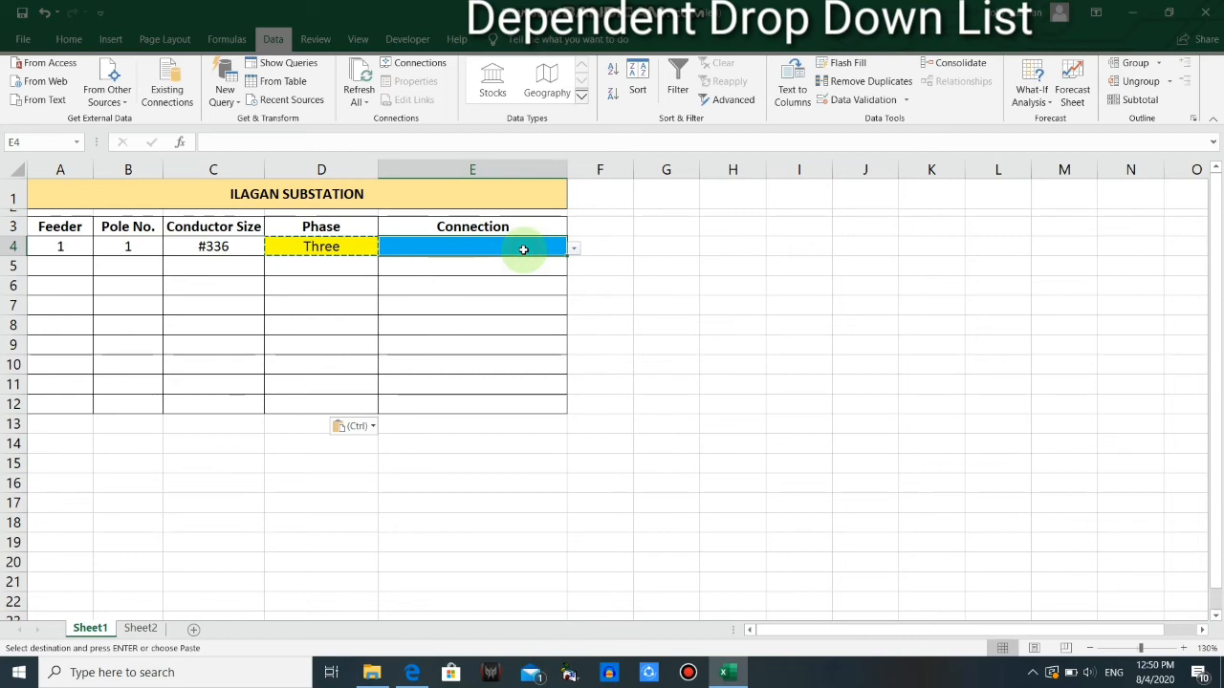
pyautogui.hotkey('ctrl', 'c')
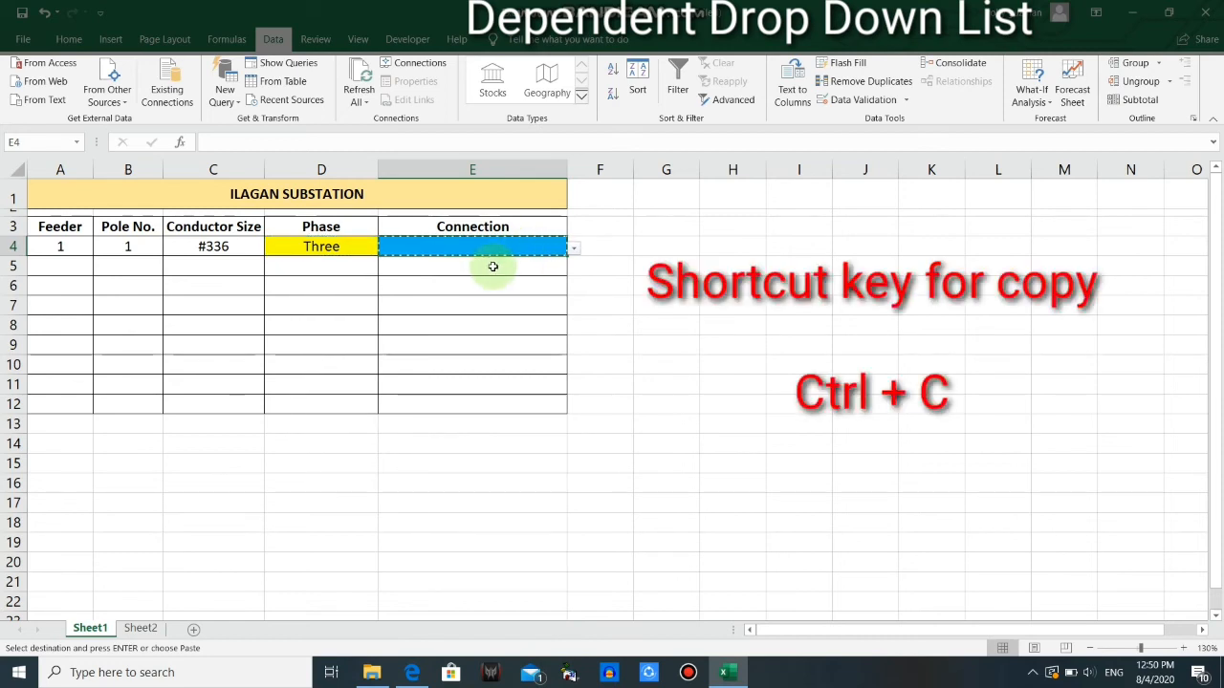
pyautogui.click(492, 273)
pyautogui.moveTo(492, 272); pyautogui.dragTo(488, 398)
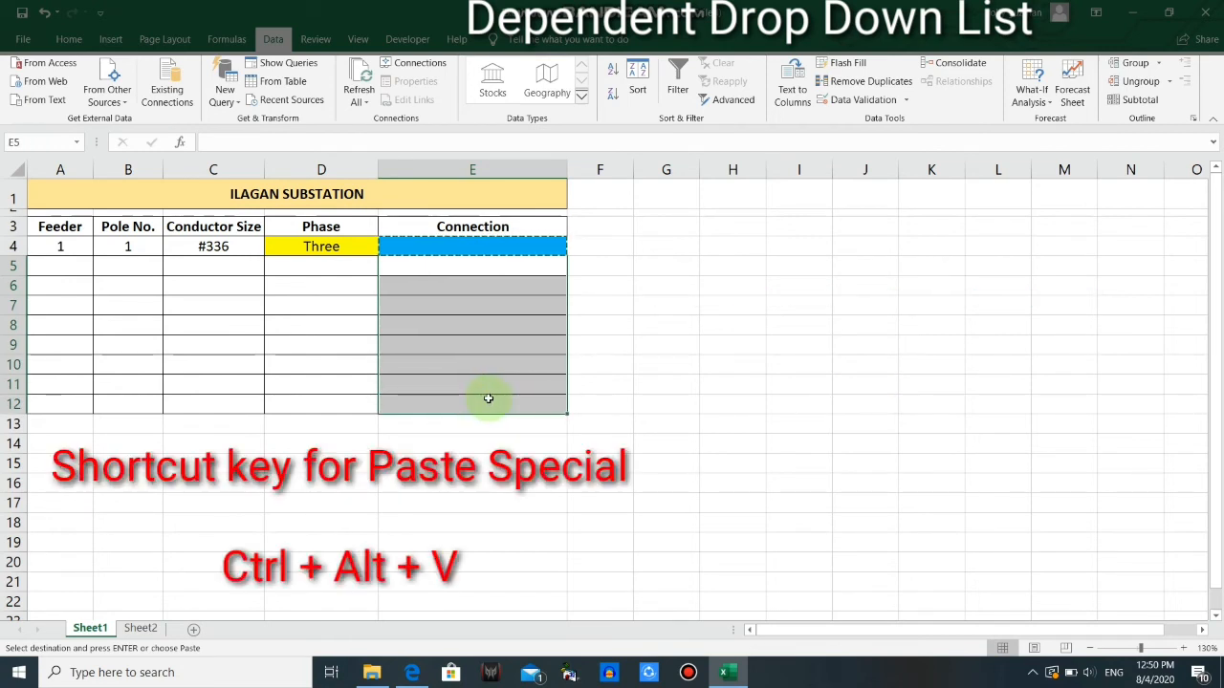
pyautogui.hotkey('ctrl', 'alt', 'v')
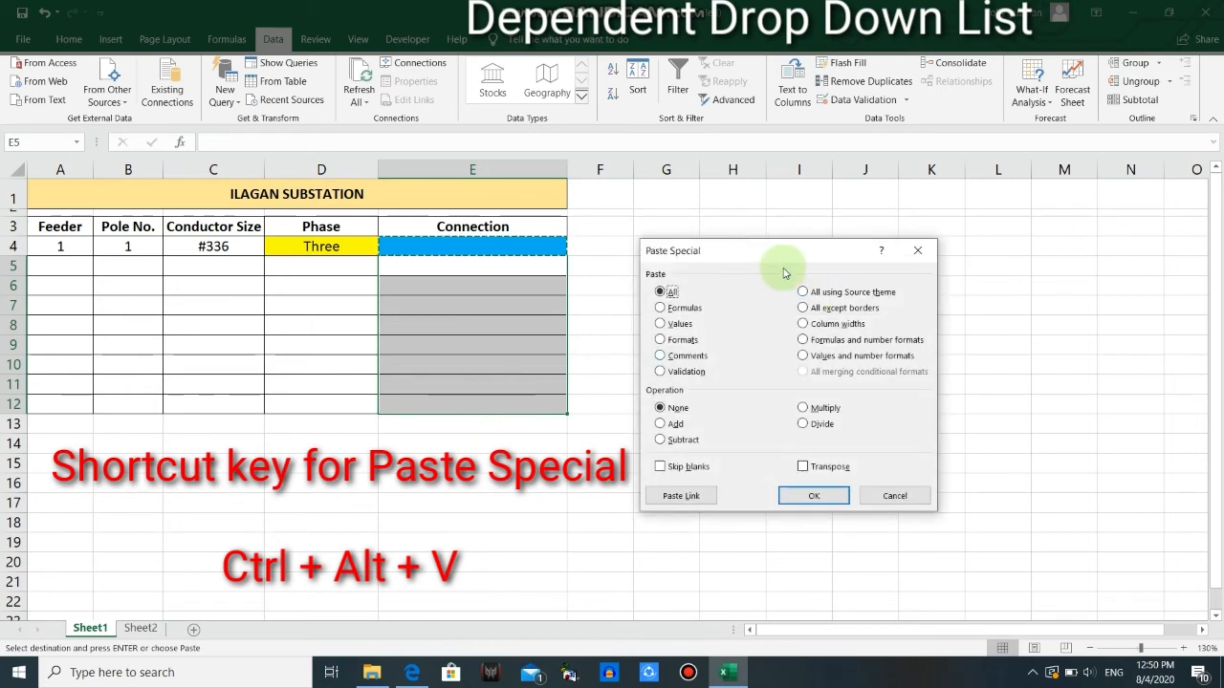
pyautogui.click(662, 373)
pyautogui.click(807, 496)
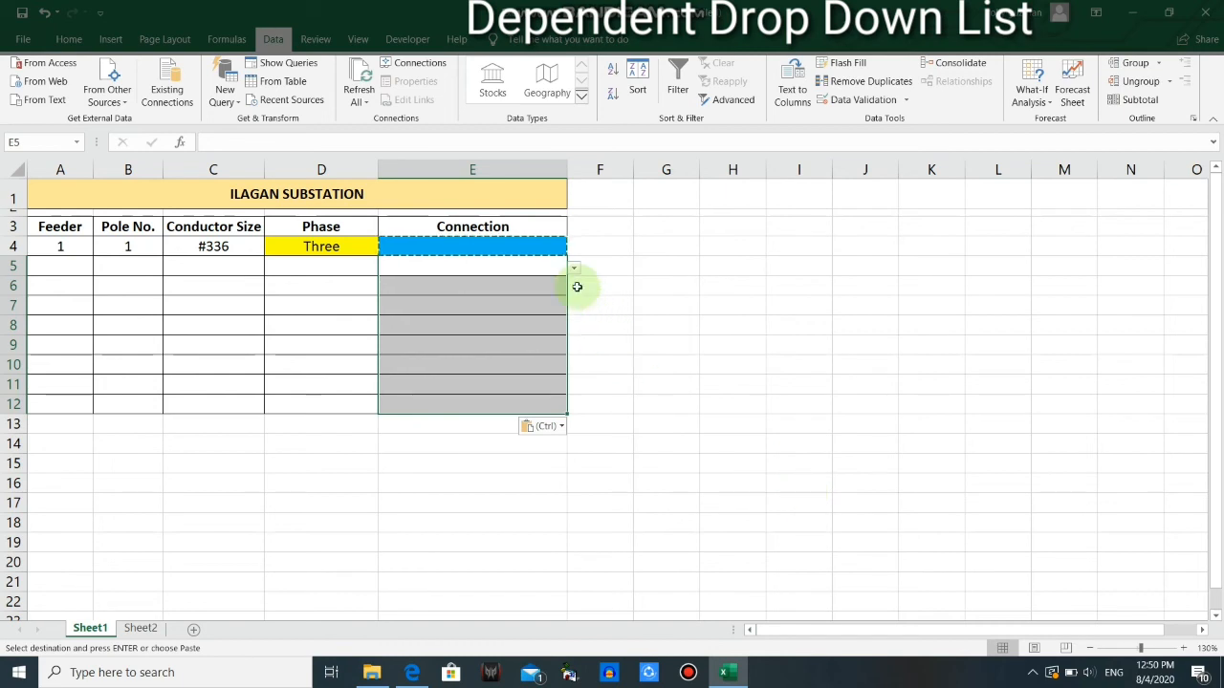
# Recheck the connection options offered in E4 for phase Three against the list on Sheet2
pyautogui.click(306, 246)
pyautogui.click(531, 245)
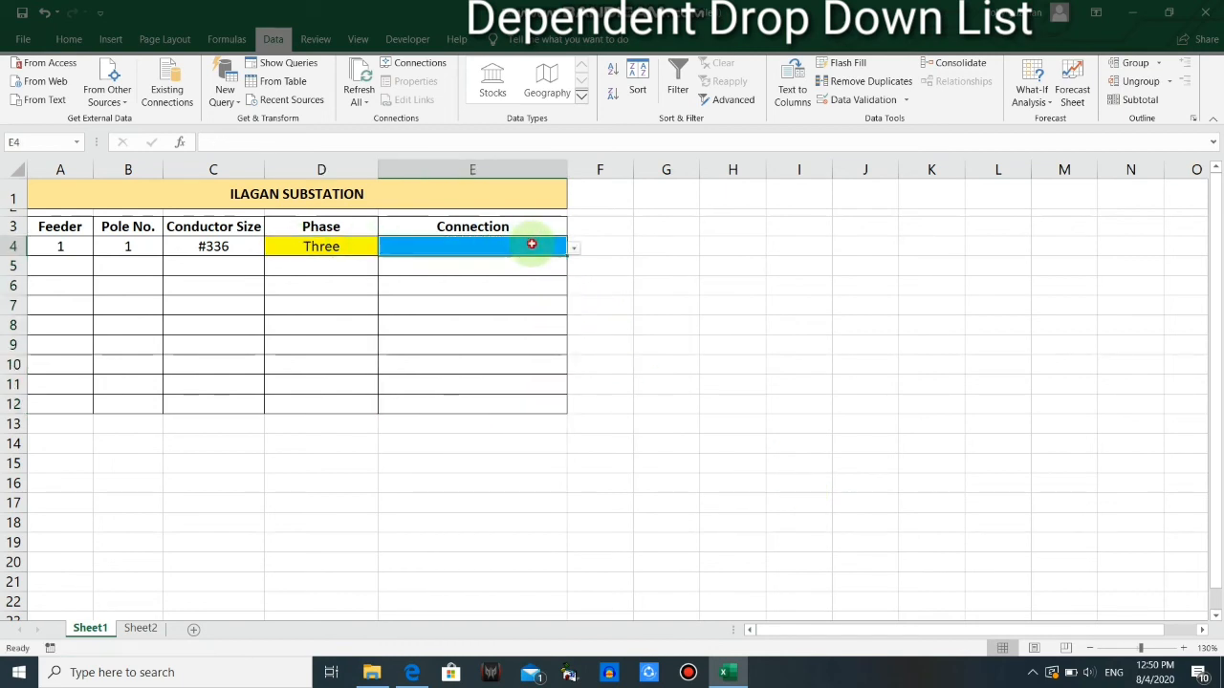
pyautogui.click(145, 628)
pyautogui.click(93, 628)
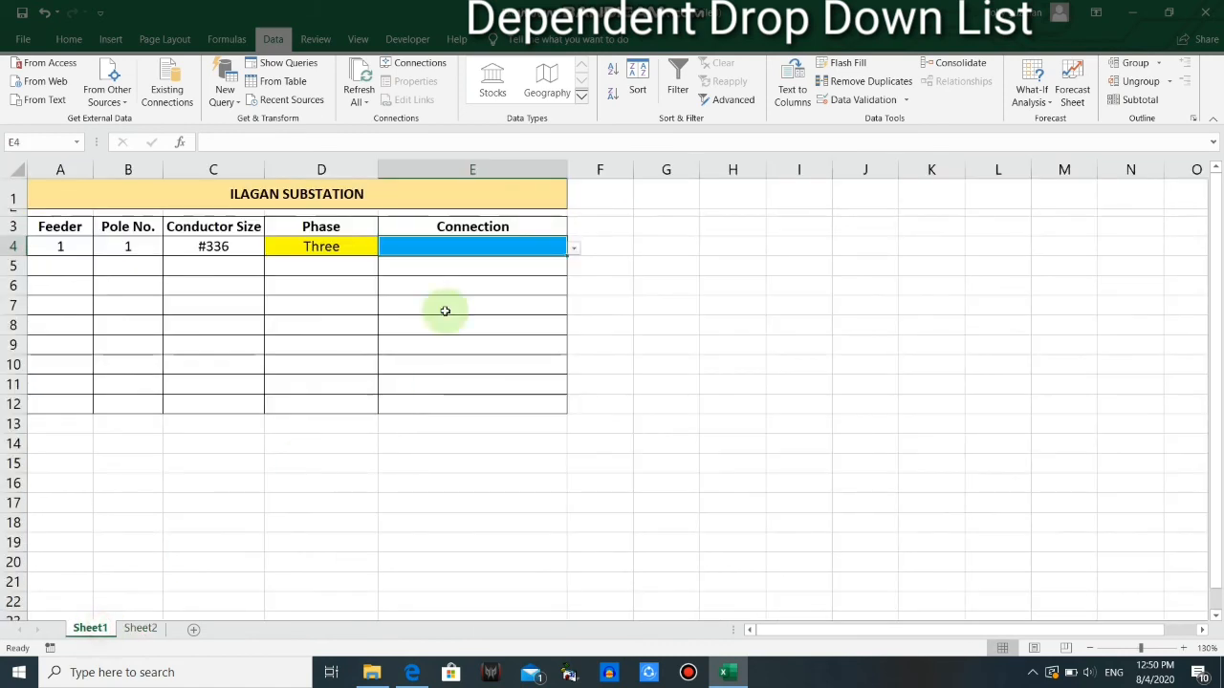
pyautogui.click(570, 249)
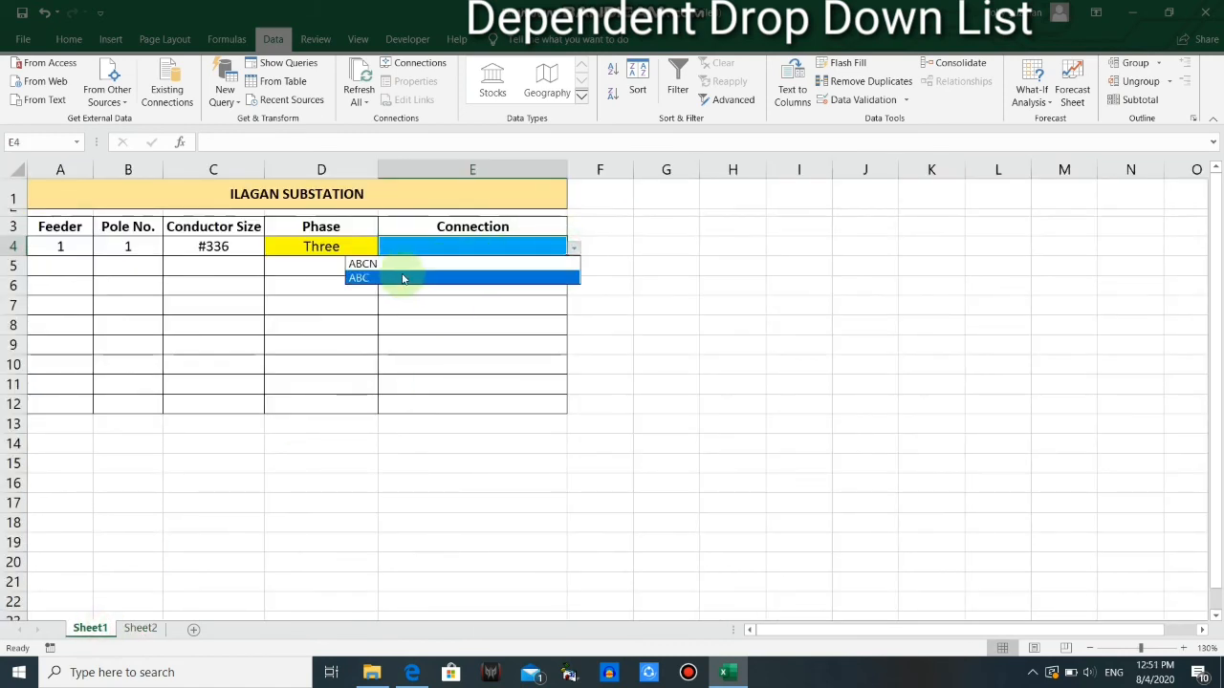
pyautogui.click(414, 305)
# Set the phase in D5 to Single and compare the options offered in E5 with the Single Phase connections on Sheet2
pyautogui.click(353, 268)
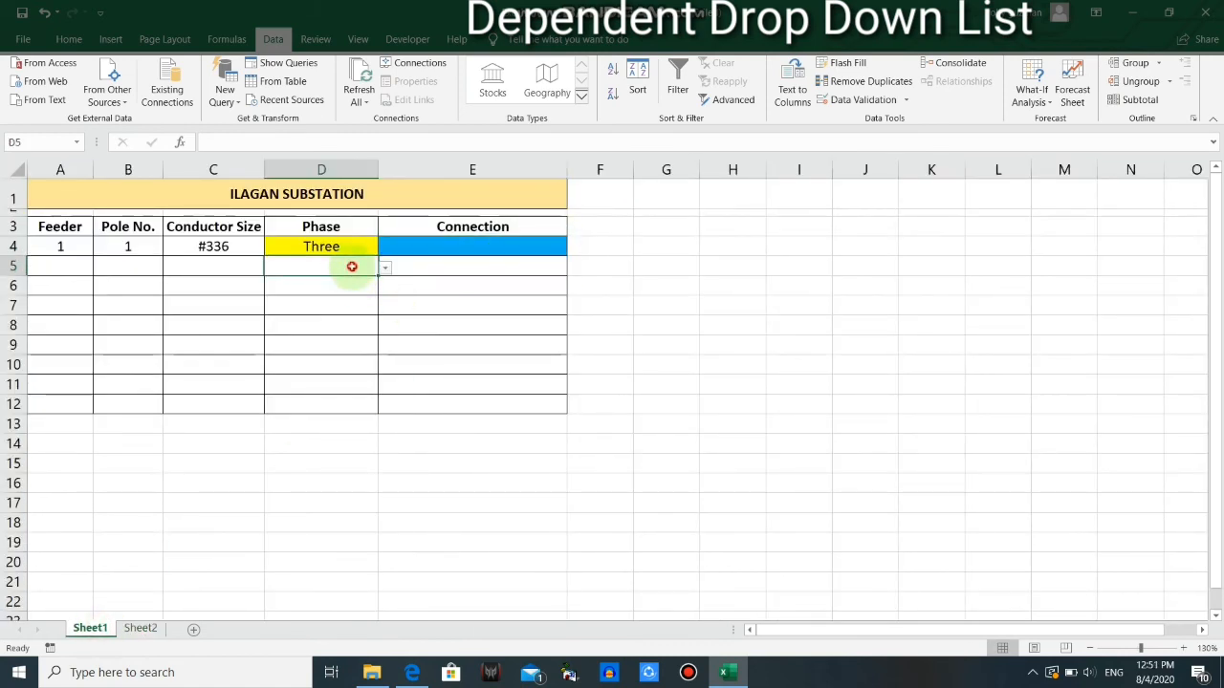
pyautogui.click(502, 272)
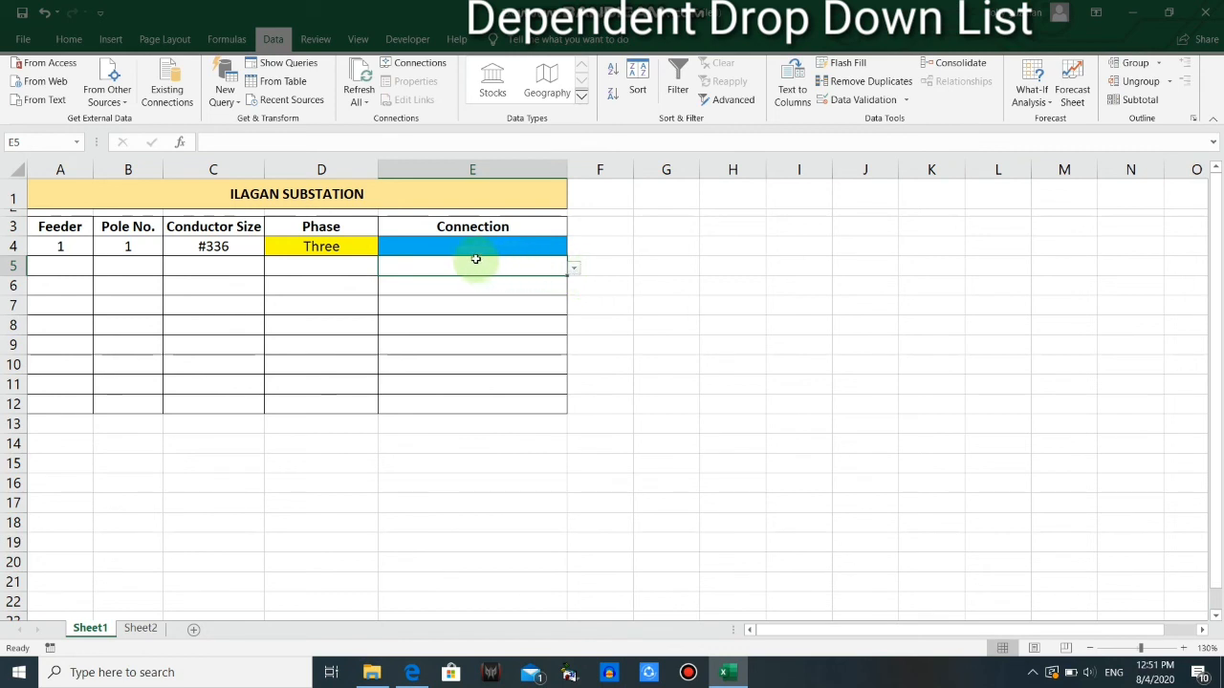
pyautogui.click(318, 266)
pyautogui.click(384, 267)
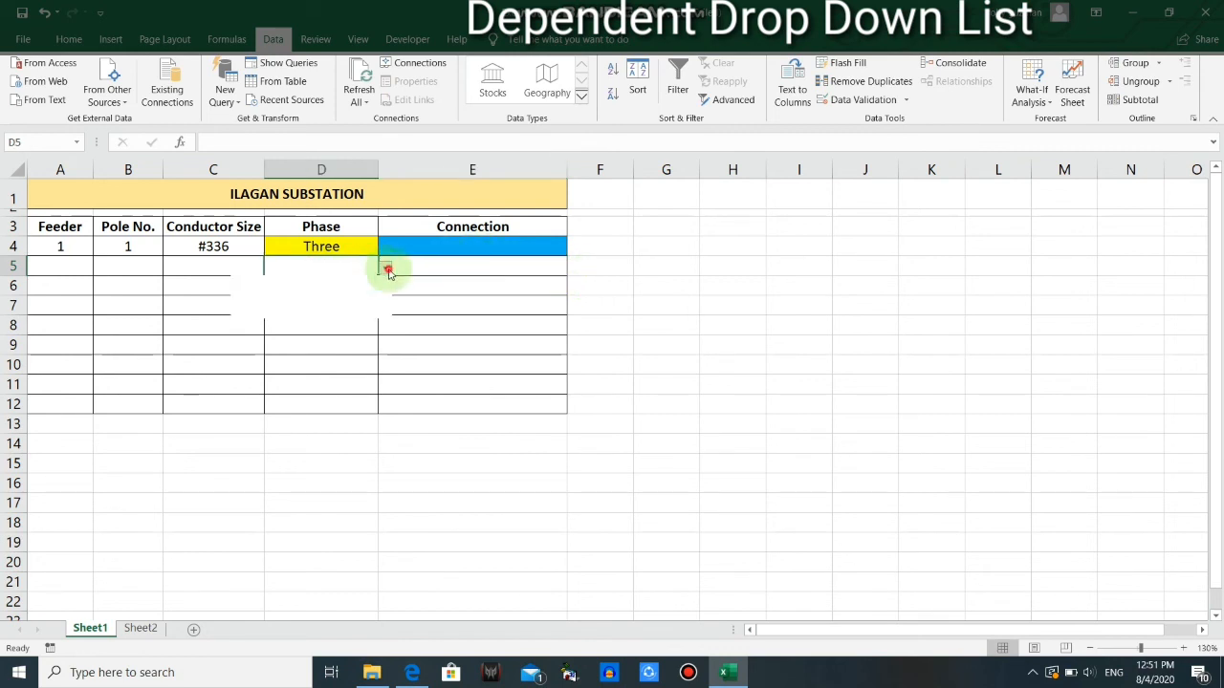
pyautogui.click(304, 287)
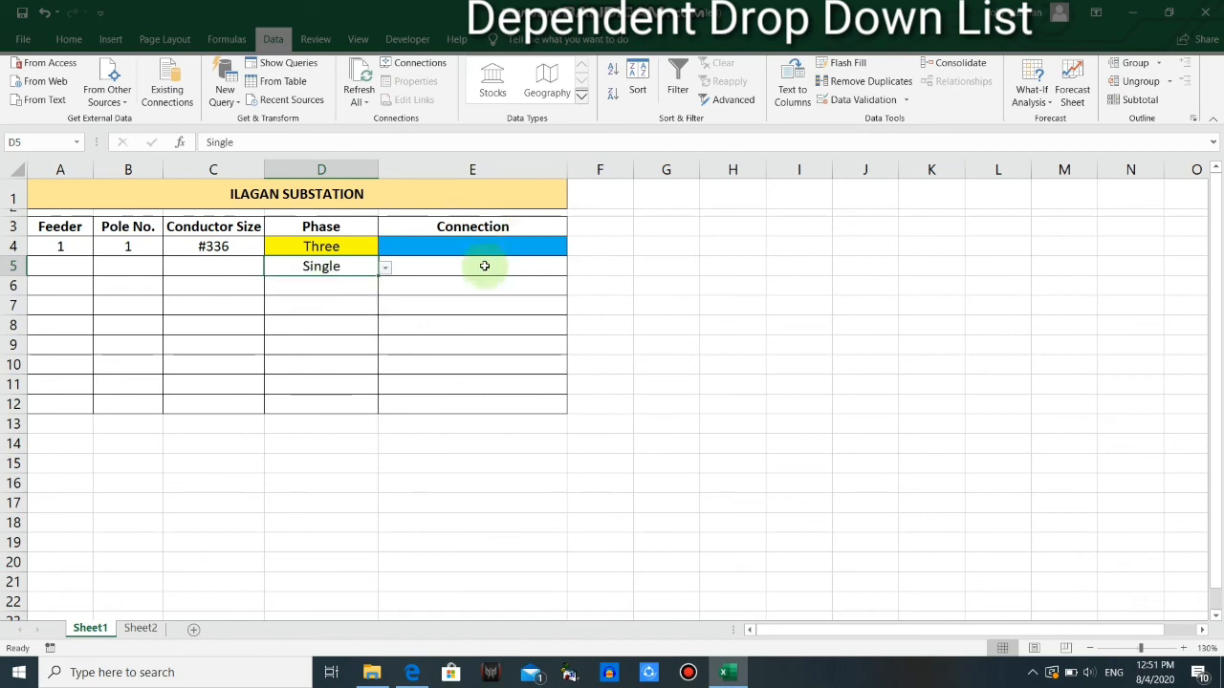
pyautogui.click(483, 266)
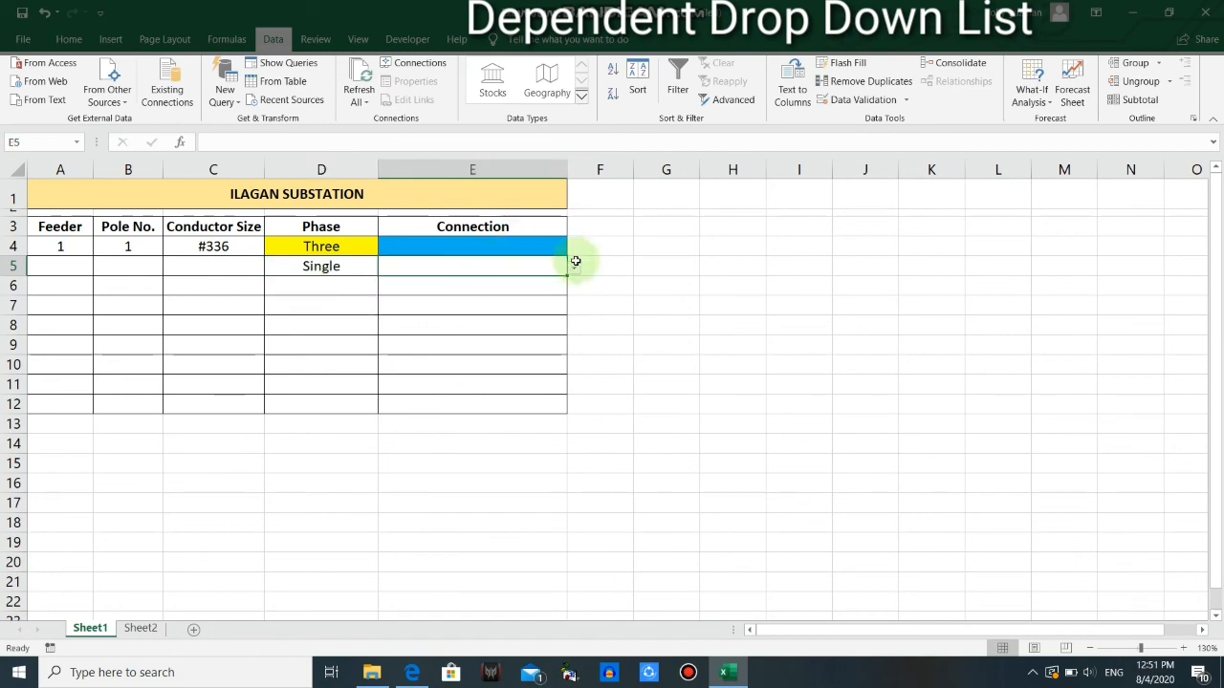
pyautogui.click(140, 628)
pyautogui.moveTo(61, 197); pyautogui.dragTo(56, 229)
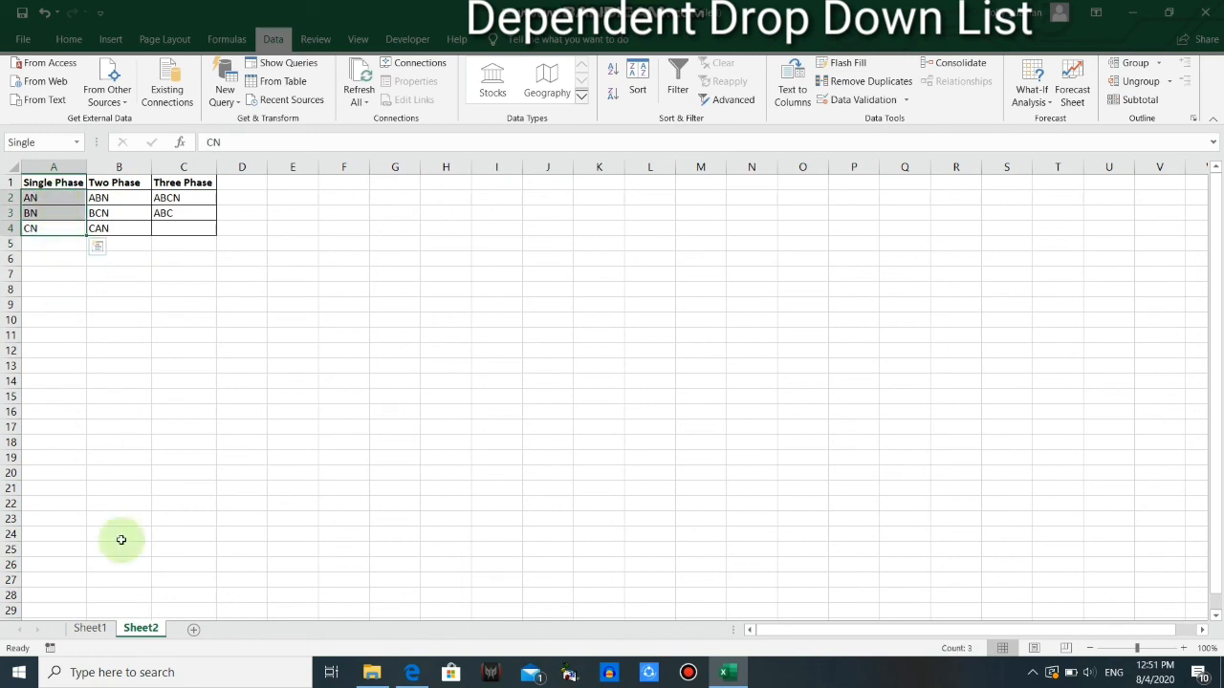
pyautogui.click(99, 628)
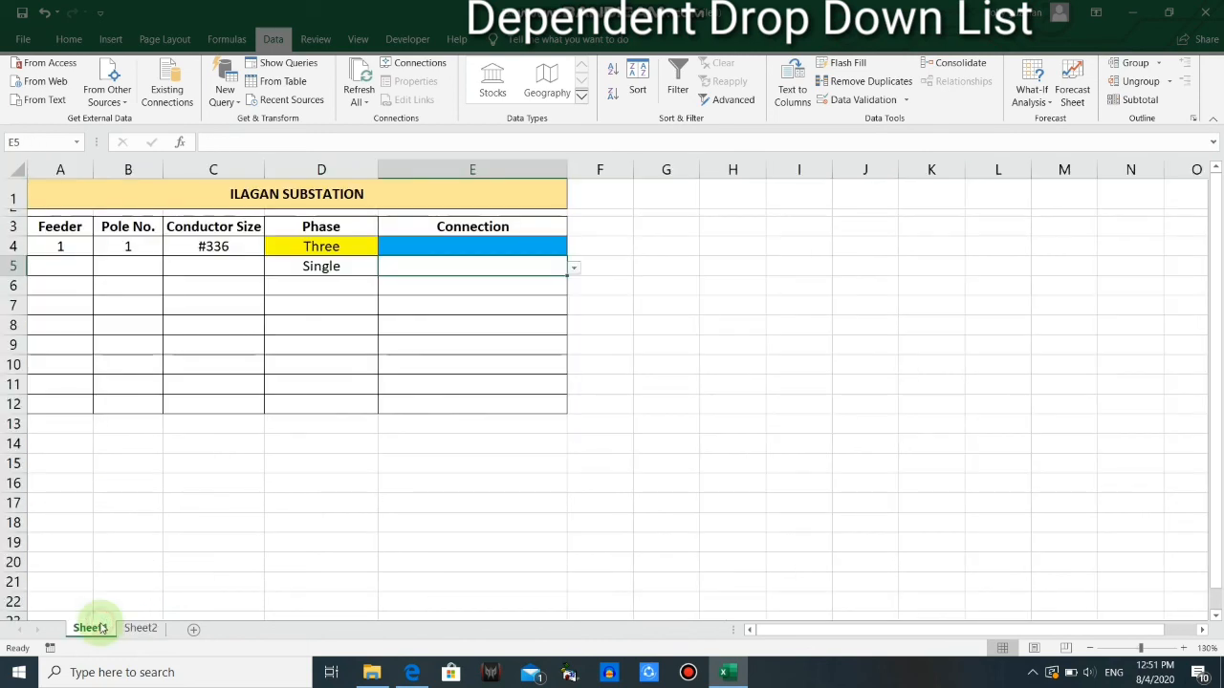
pyautogui.click(573, 268)
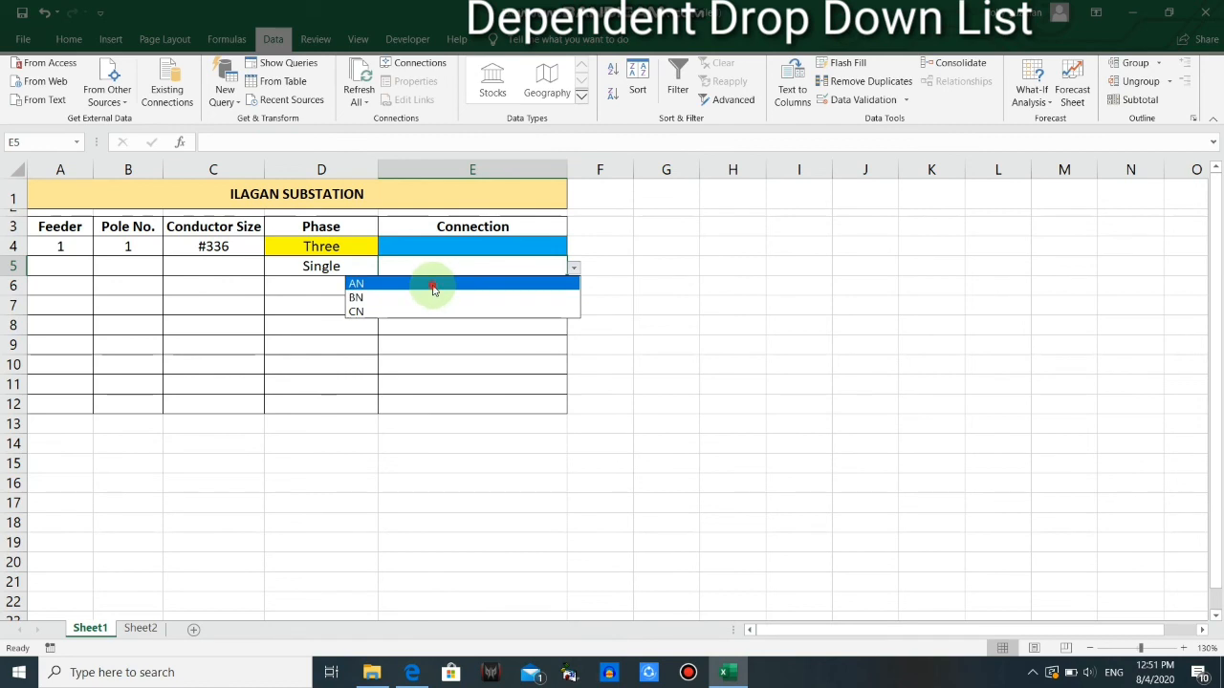
# Choose the connection AN in E5 and ABCN in E4 from their drop-down lists
pyautogui.click(429, 283)
pyautogui.click(496, 247)
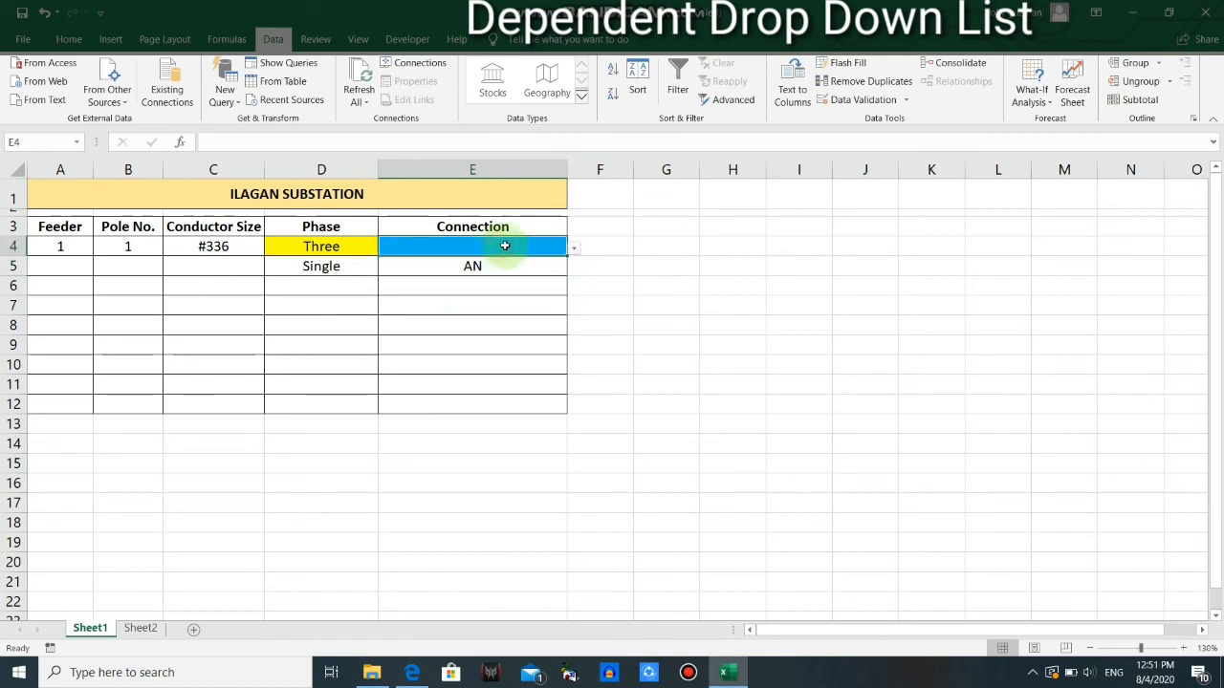
pyautogui.click(574, 248)
pyautogui.click(399, 265)
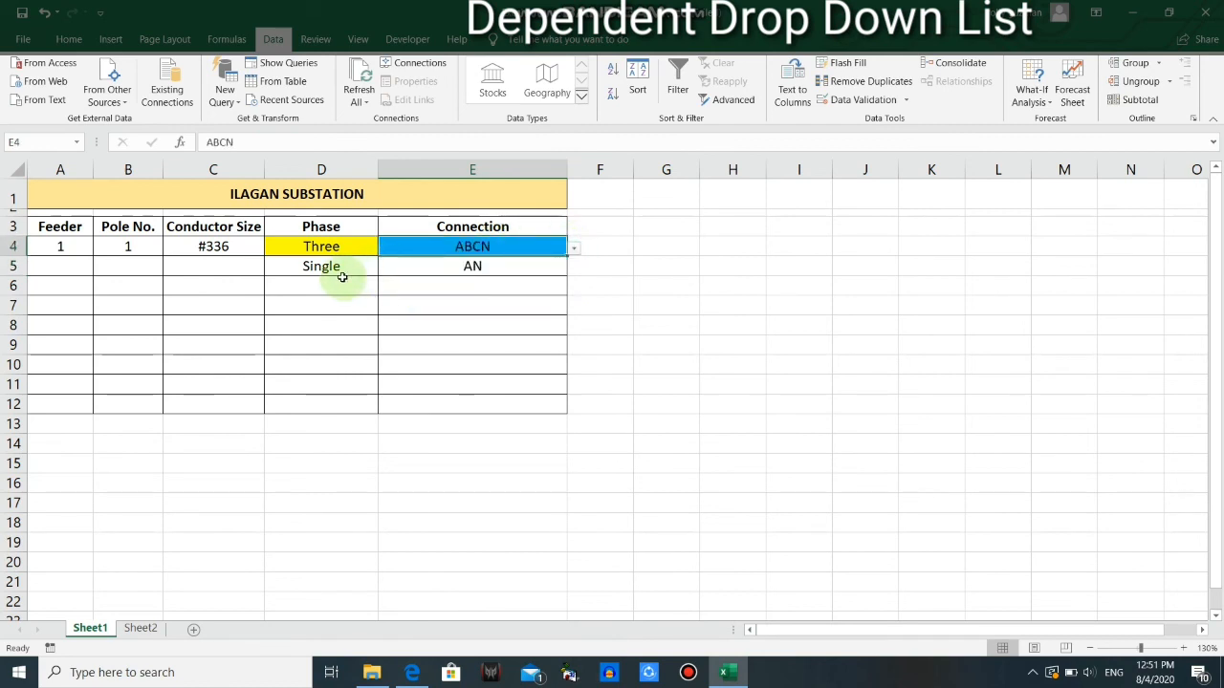
# Check the phase options offered in D6 and set the phase in D12 to Two from its drop-down list
pyautogui.click(320, 287)
pyautogui.click(385, 291)
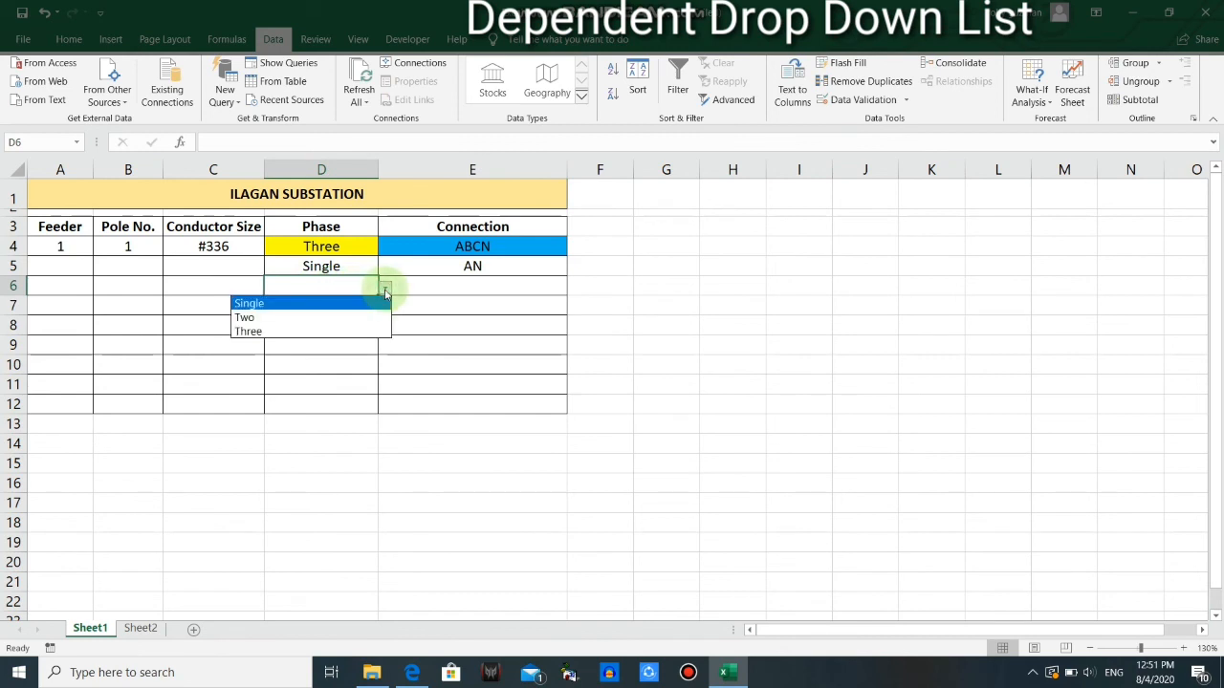
pyautogui.click(316, 378)
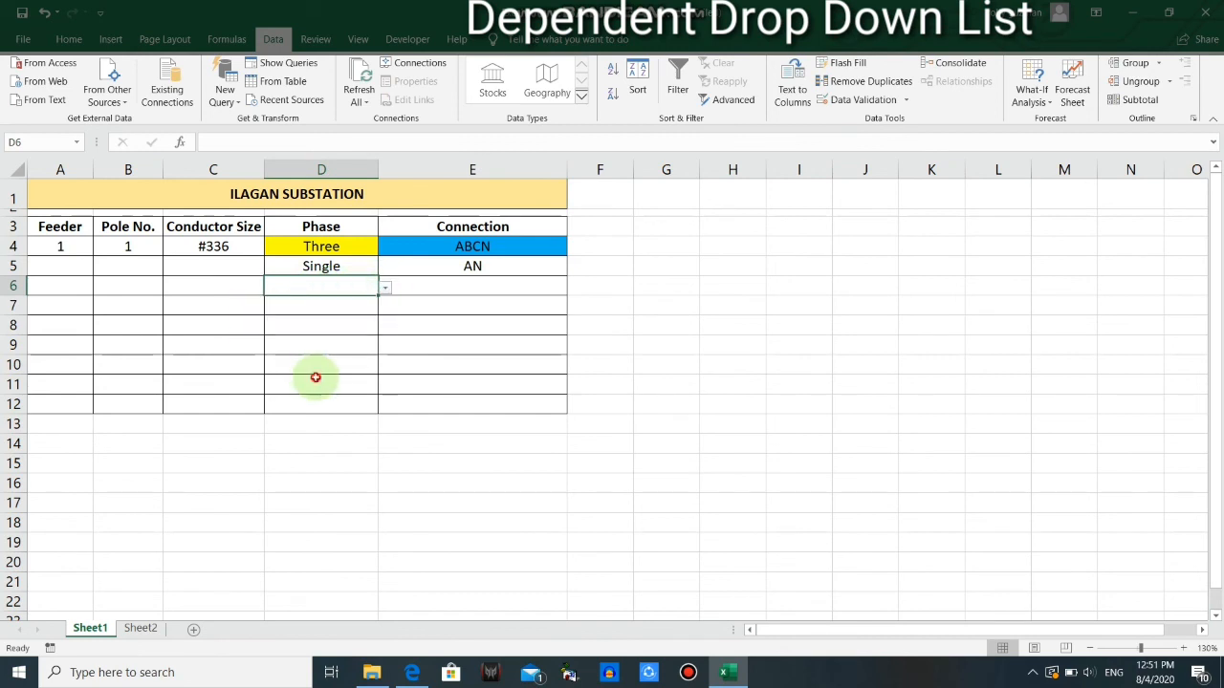
pyautogui.click(325, 404)
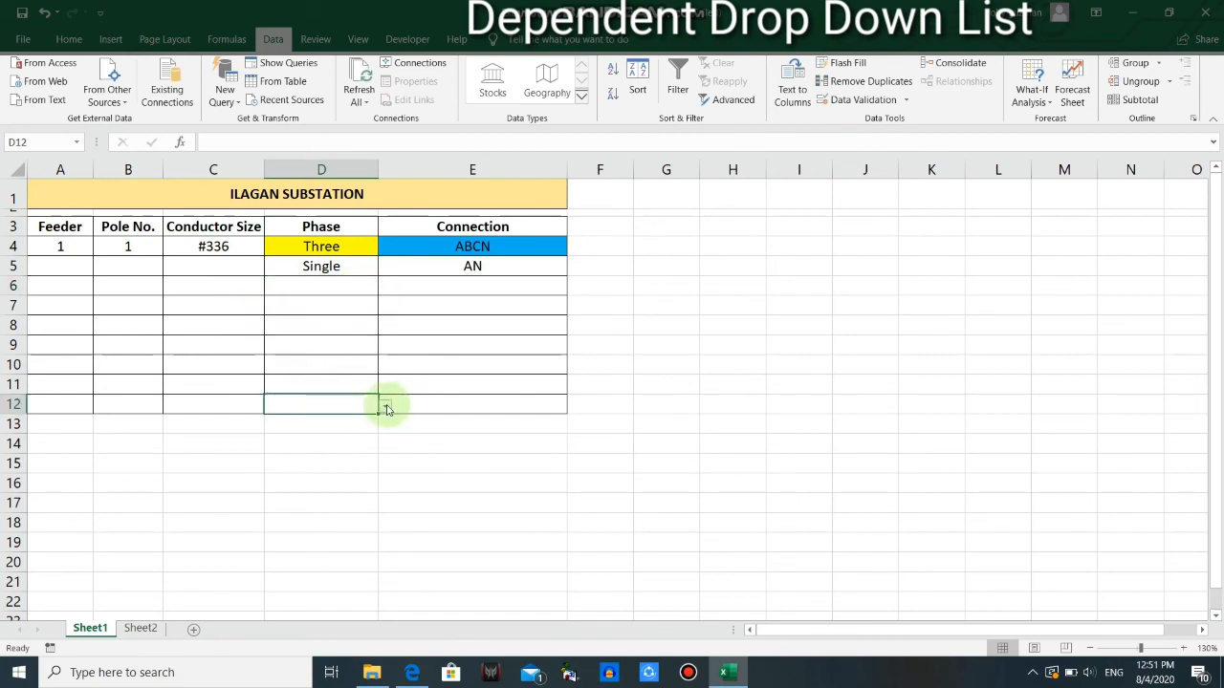
pyautogui.click(386, 408)
pyautogui.click(264, 433)
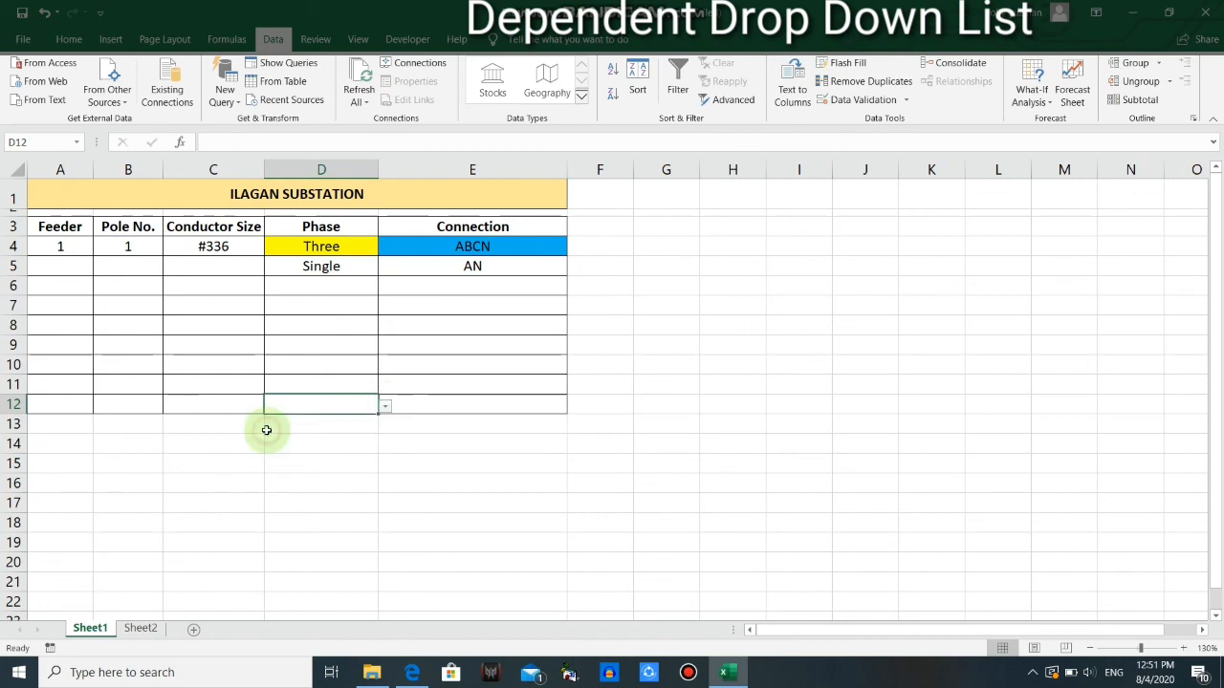
# Review the Two Phase connections in B2:B4 on Sheet2 and choose ABN from the drop-down list in E12 on Sheet1
pyautogui.click(430, 405)
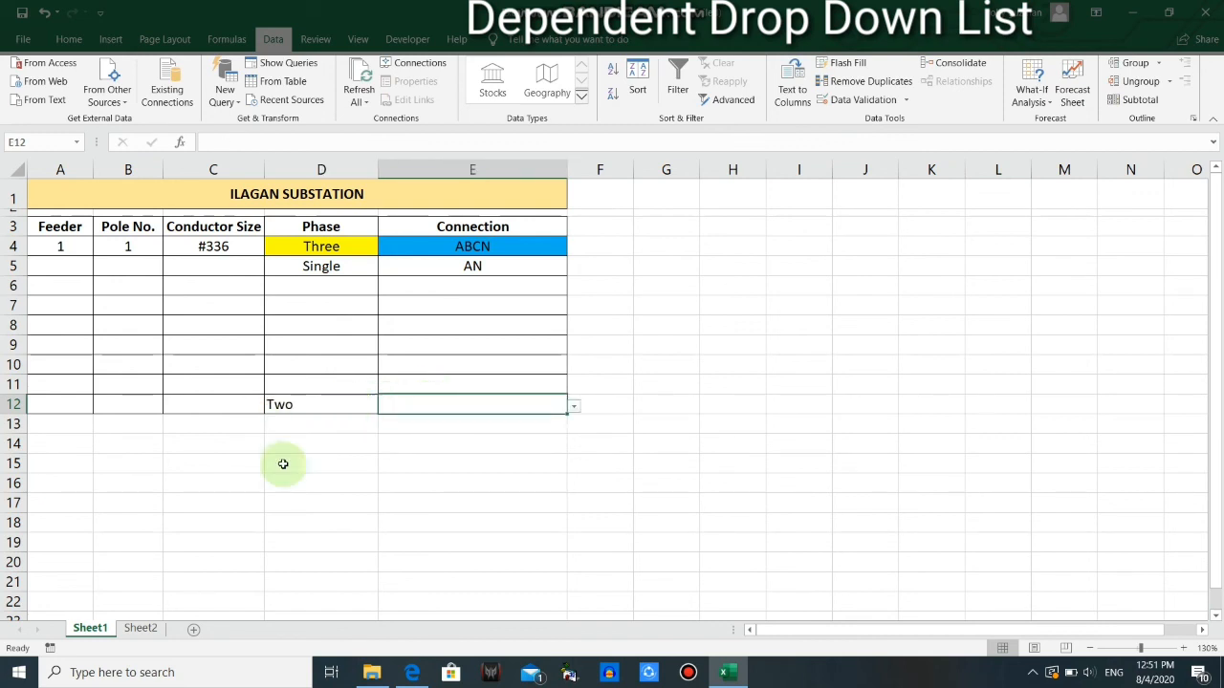
pyautogui.click(140, 628)
pyautogui.moveTo(107, 198); pyautogui.dragTo(113, 230)
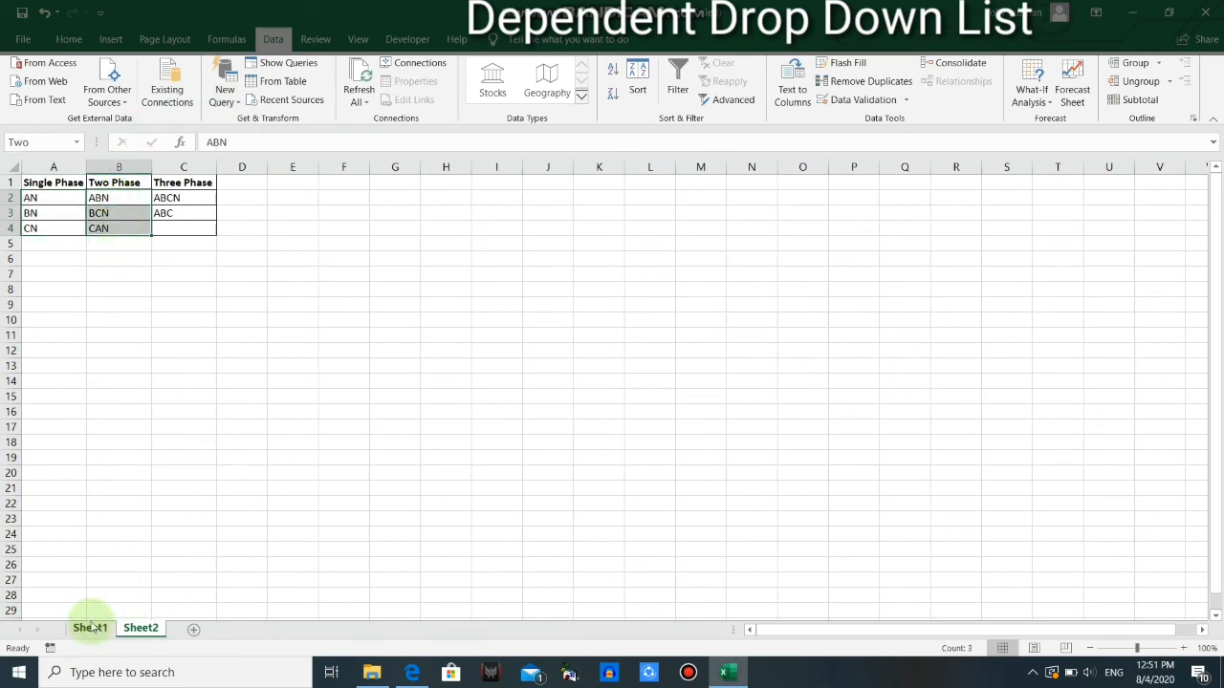
pyautogui.click(91, 628)
pyautogui.click(573, 406)
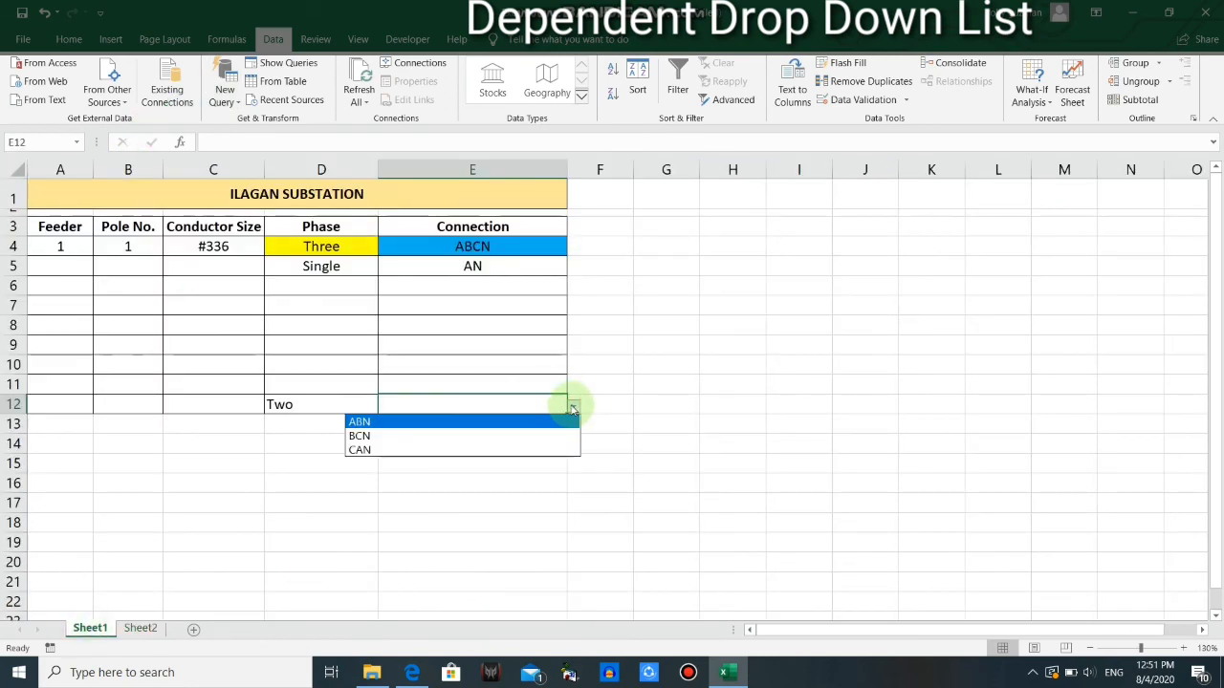
pyautogui.click(465, 424)
pyautogui.click(634, 384)
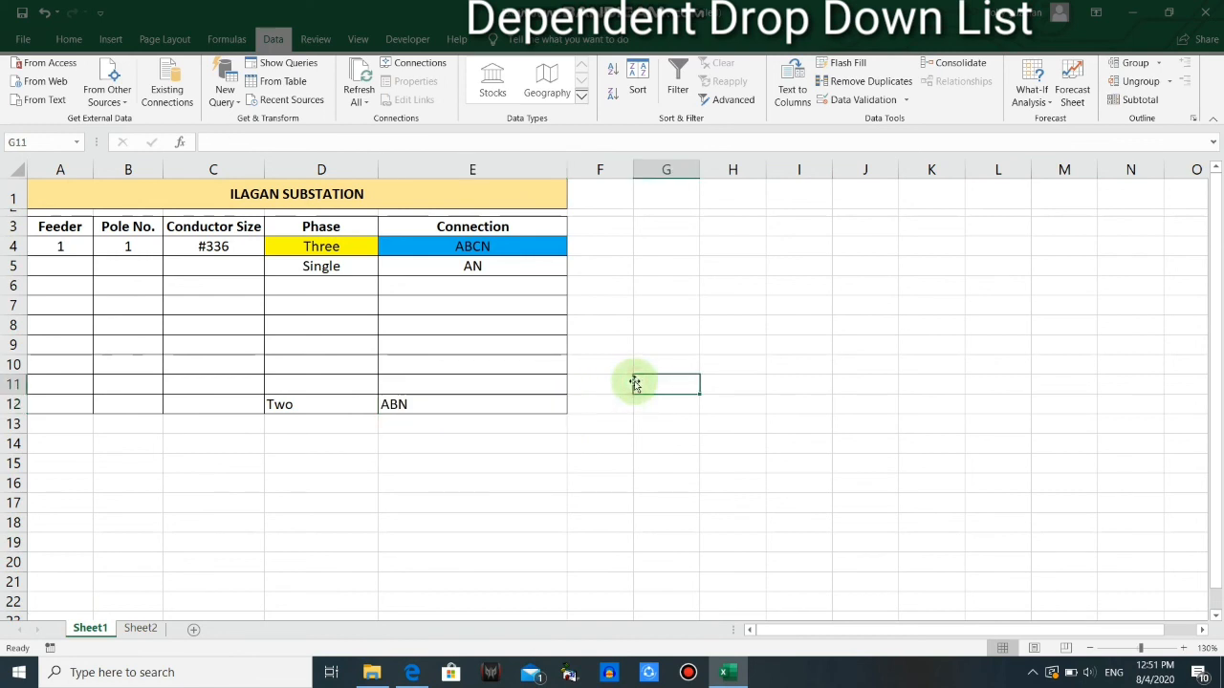